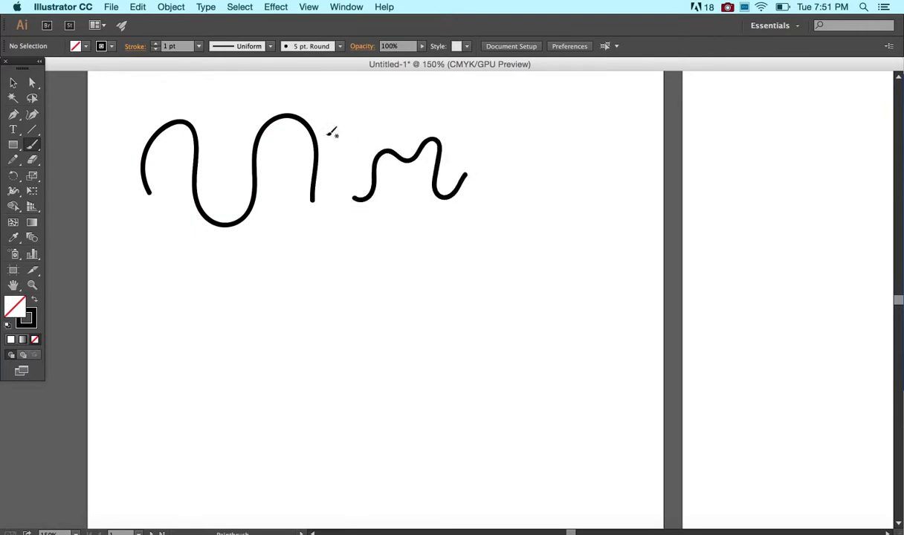
Paint a jagged freehand zigzag stroke below the two existing curves with the Paintbrush.
{"action": "mouse_move", "coordinate": [319, 315]}
{"action": "left_mouse_down"}
{"action": "mouse_move", "coordinate": [354, 290]}
{"action": "mouse_move", "coordinate": [355, 331]}
{"action": "mouse_move", "coordinate": [420, 283]}
{"action": "mouse_move", "coordinate": [387, 348]}
{"action": "mouse_move", "coordinate": [433, 287]}
{"action": "mouse_move", "coordinate": [473, 318]}
{"action": "mouse_move", "coordinate": [504, 285]}
{"action": "mouse_move", "coordinate": [492, 228]}
{"action": "left_mouse_up"}
Select the large wavy path and set its stroke weight to 2 pt.
{"action": "left_click", "coordinate": [13, 83]}
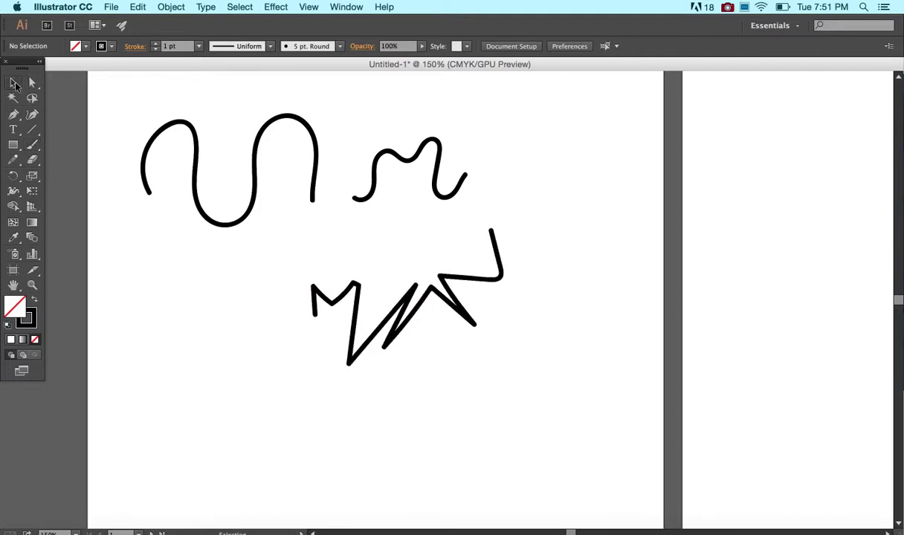
{"action": "left_click", "coordinate": [198, 143]}
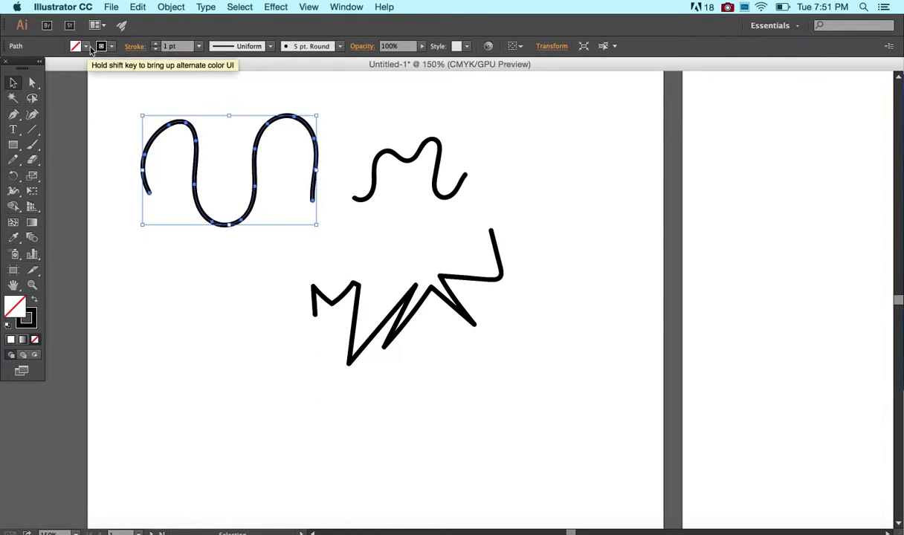
{"action": "left_click", "coordinate": [156, 43]}
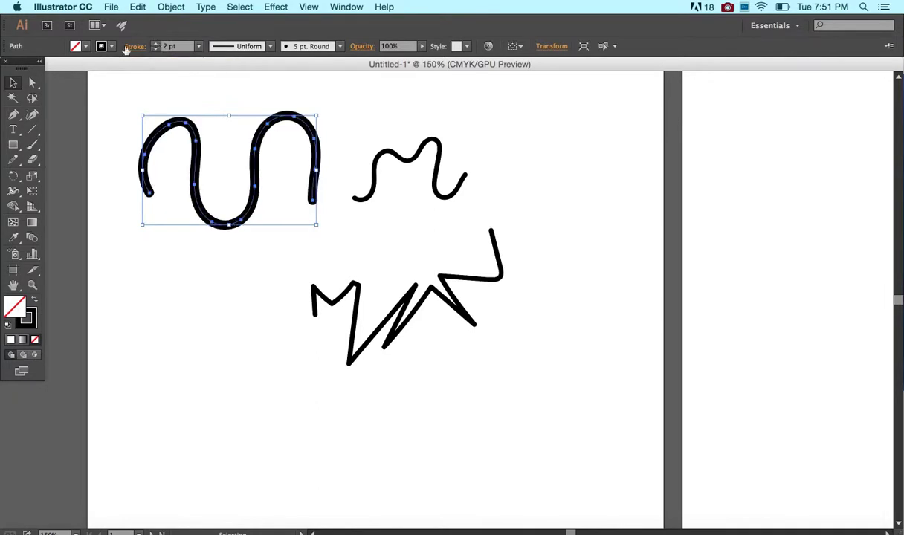
Try a red fill on the large wavy path and set its fill back to none.
{"action": "left_click", "coordinate": [86, 47]}
{"action": "left_click", "coordinate": [107, 69]}
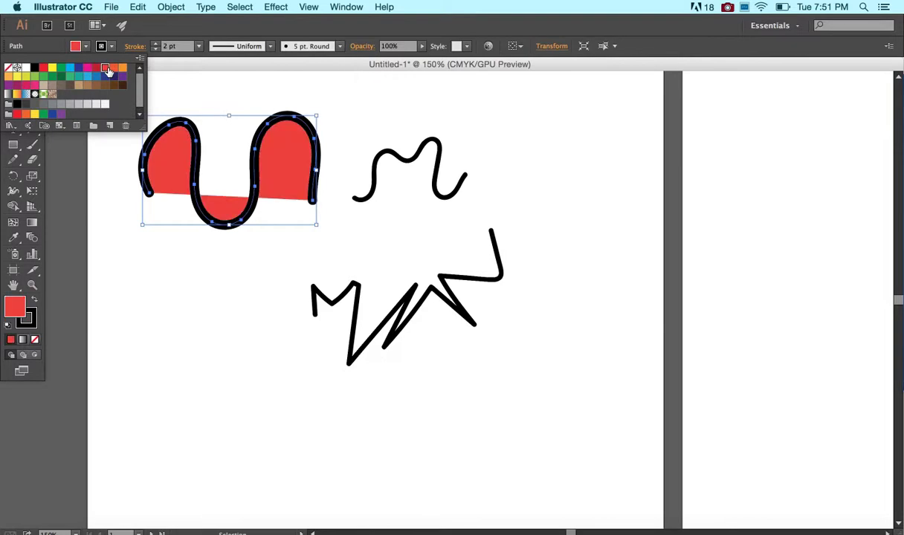
{"action": "left_click", "coordinate": [84, 46]}
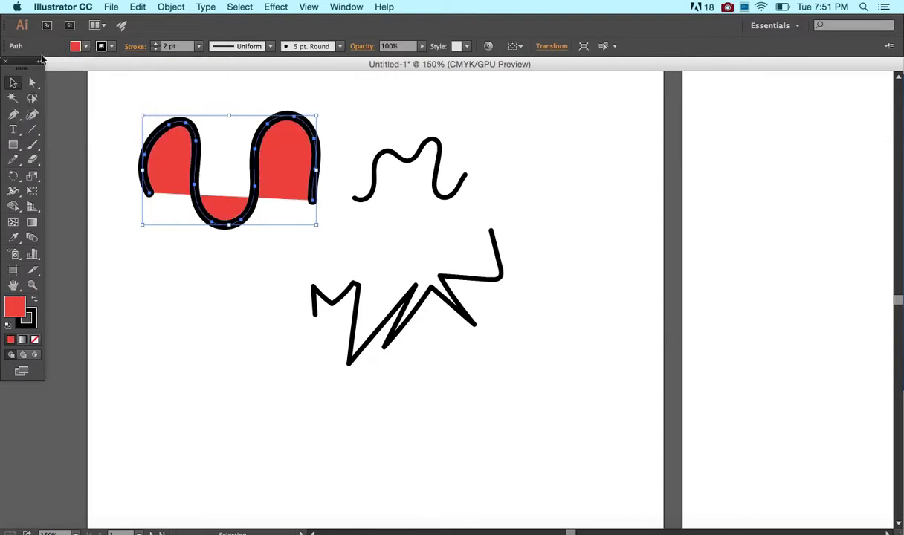
{"action": "left_click", "coordinate": [86, 46]}
{"action": "left_click", "coordinate": [8, 68]}
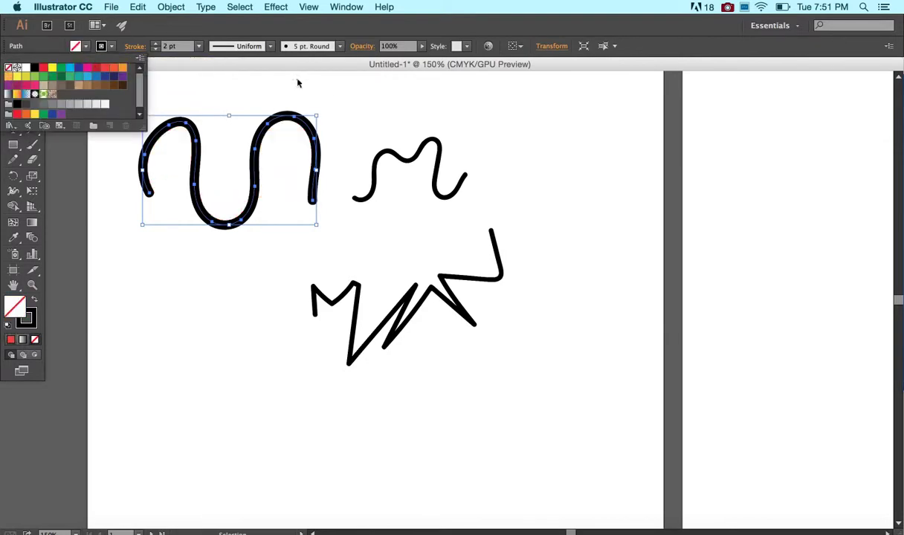
Try the charcoal, orange banner and 6.00 bristle brushes on the large wavy path.
{"action": "left_click", "coordinate": [270, 47]}
{"action": "left_click", "coordinate": [342, 47]}
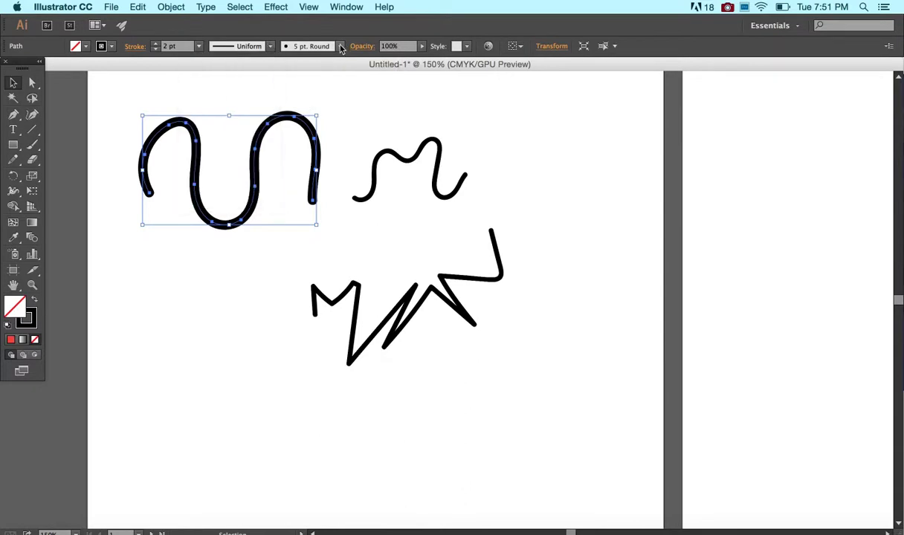
{"action": "left_click", "coordinate": [342, 47]}
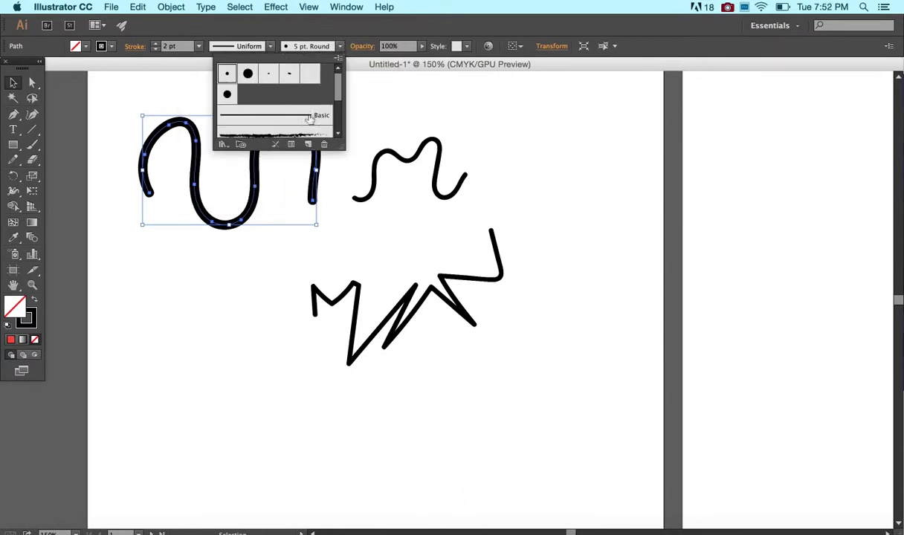
{"action": "left_click_drag", "start_coordinate": [339, 147], "coordinate": [339, 240]}
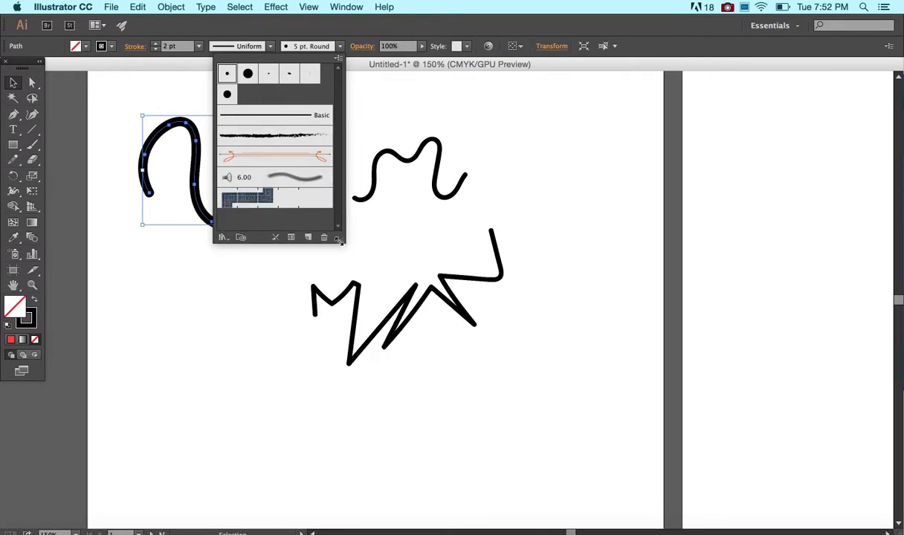
{"action": "left_click", "coordinate": [282, 133]}
{"action": "left_click", "coordinate": [265, 155]}
{"action": "left_click", "coordinate": [262, 177]}
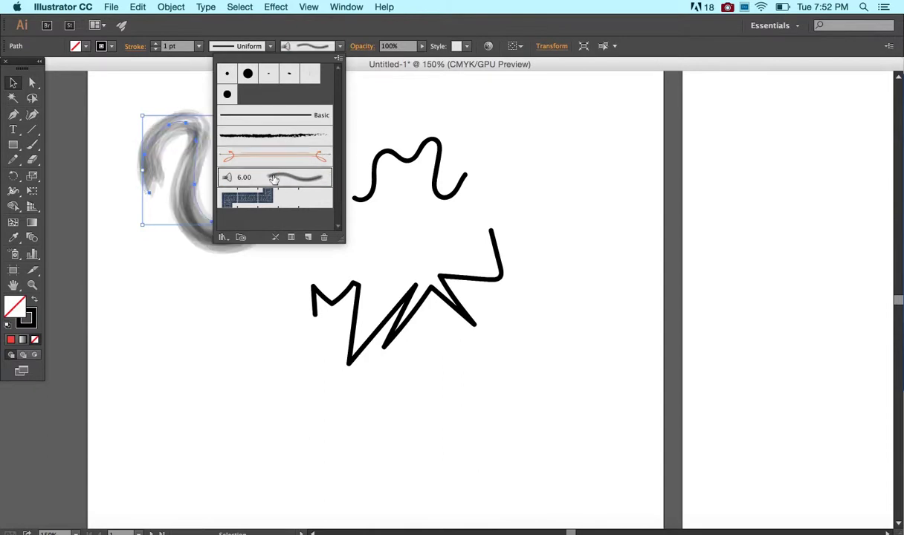
Open the Arrows_Standard brush library, move it clear of the drawn paths and enlarge it to show more brushes.
{"action": "left_click", "coordinate": [339, 61]}
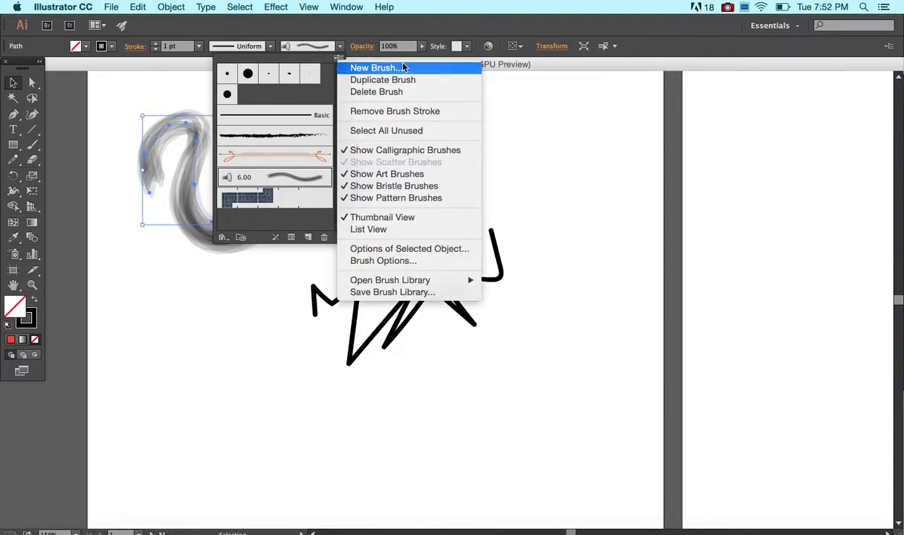
{"action": "mouse_move", "coordinate": [383, 282]}
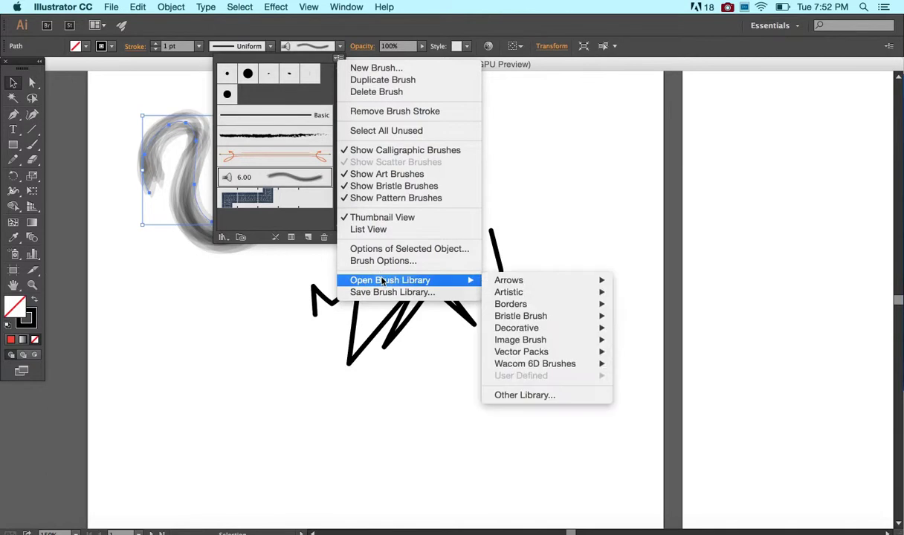
{"action": "mouse_move", "coordinate": [544, 287]}
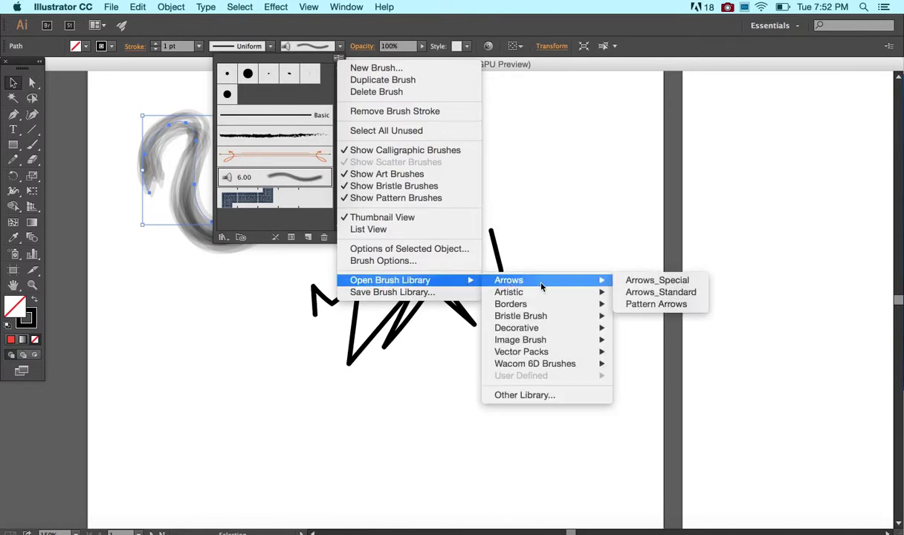
{"action": "left_click", "coordinate": [632, 298]}
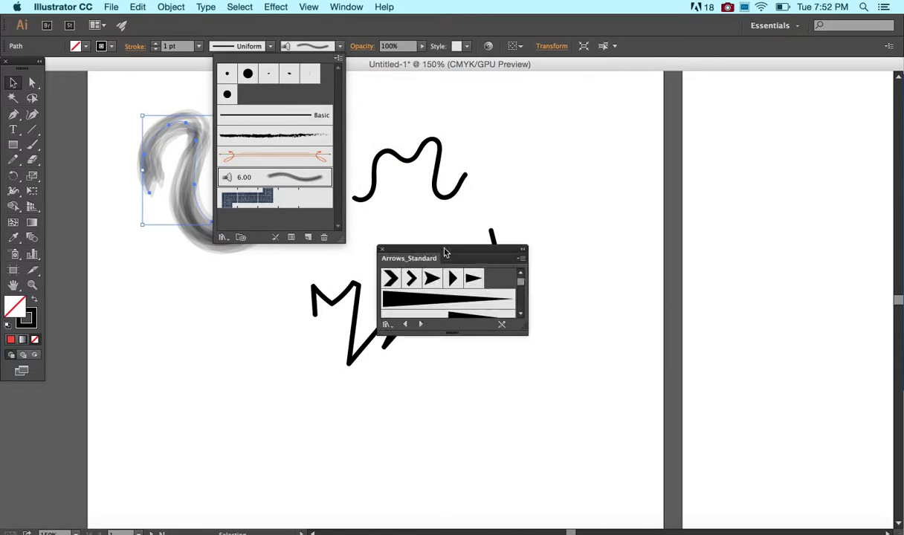
{"action": "left_click", "coordinate": [449, 257]}
{"action": "left_click_drag", "start_coordinate": [459, 255], "coordinate": [589, 89]}
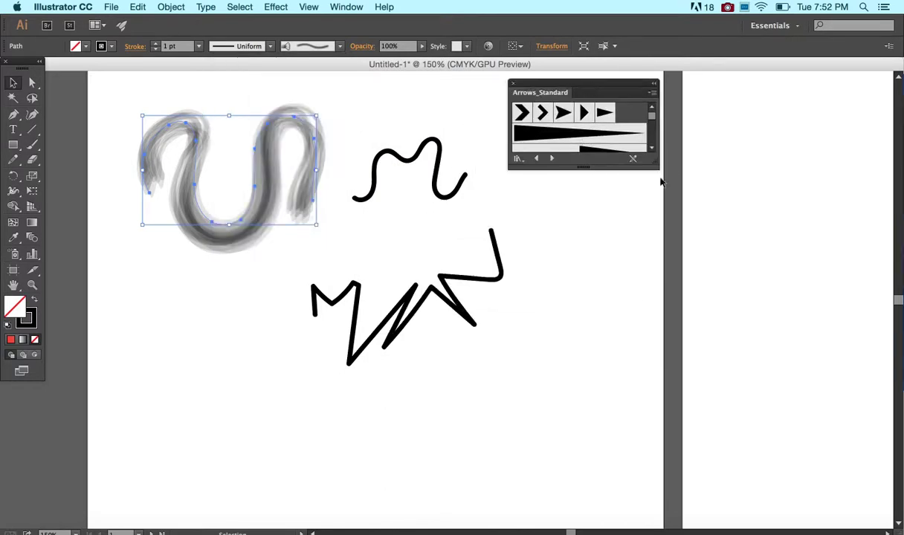
{"action": "left_click_drag", "start_coordinate": [653, 161], "coordinate": [651, 509]}
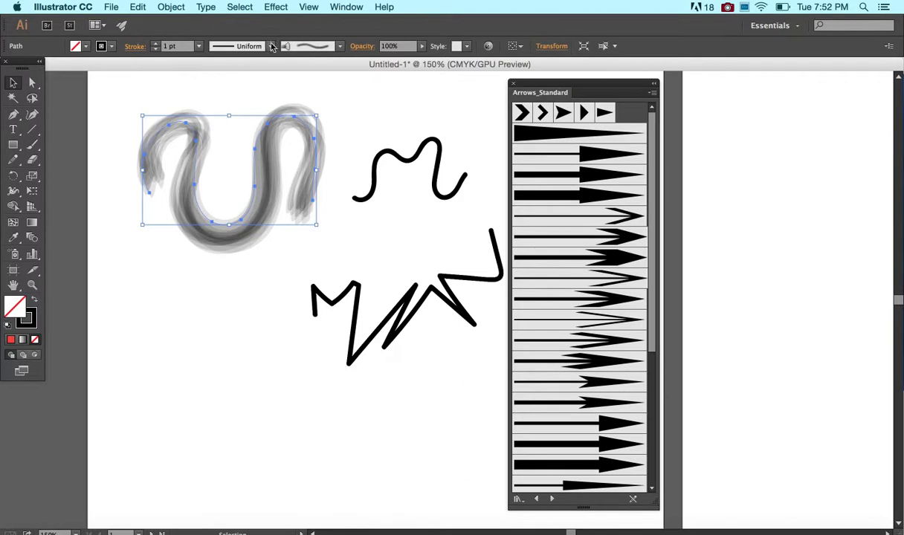
Open the Decorative_Banners and Seals brush library and separate it so it sits beside the Arrows_Standard library.
{"action": "left_click", "coordinate": [328, 44]}
{"action": "left_click", "coordinate": [338, 60]}
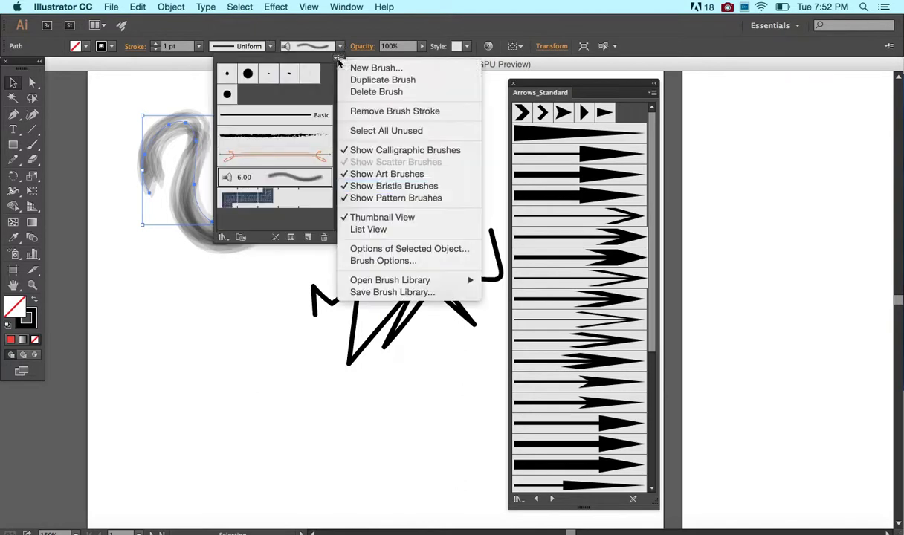
{"action": "mouse_move", "coordinate": [447, 281]}
{"action": "mouse_move", "coordinate": [522, 317]}
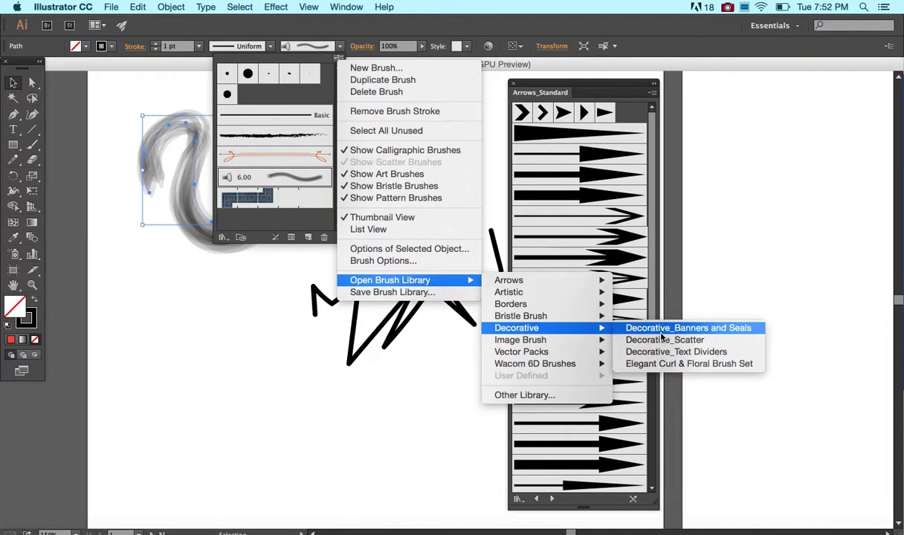
{"action": "left_click", "coordinate": [661, 331]}
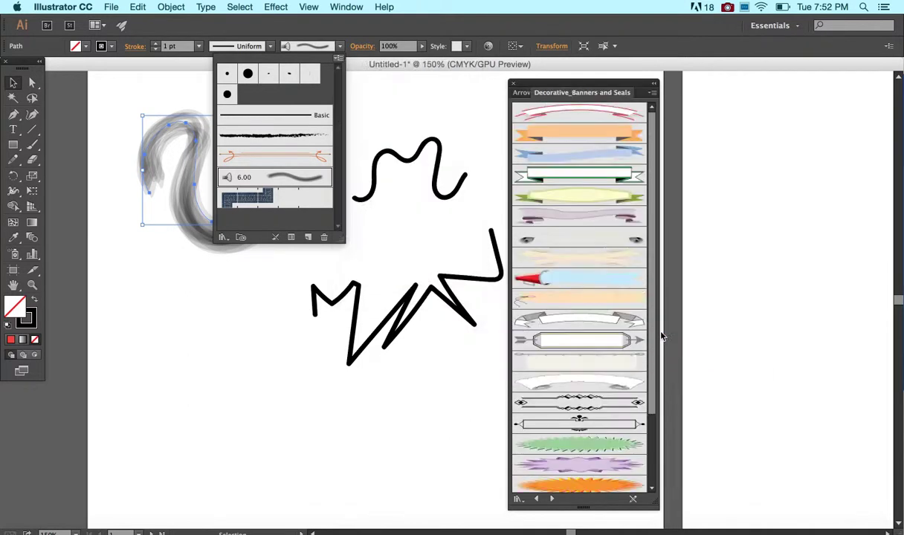
{"action": "left_click", "coordinate": [549, 95]}
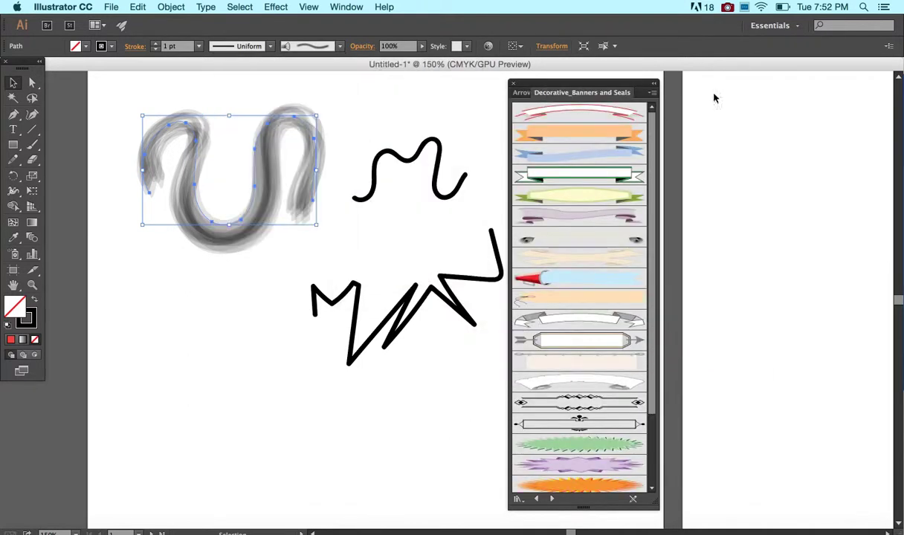
{"action": "left_click_drag", "start_coordinate": [581, 95], "coordinate": [714, 98]}
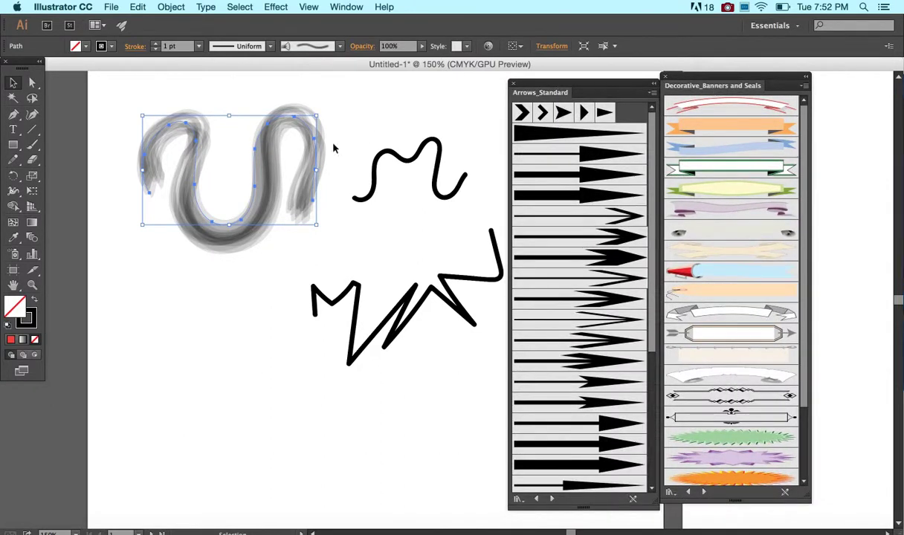
Try several arrow art brushes, the green-tipped yellow banner and the Arrow 1.02 brush on the large wavy path.
{"action": "left_click", "coordinate": [585, 170]}
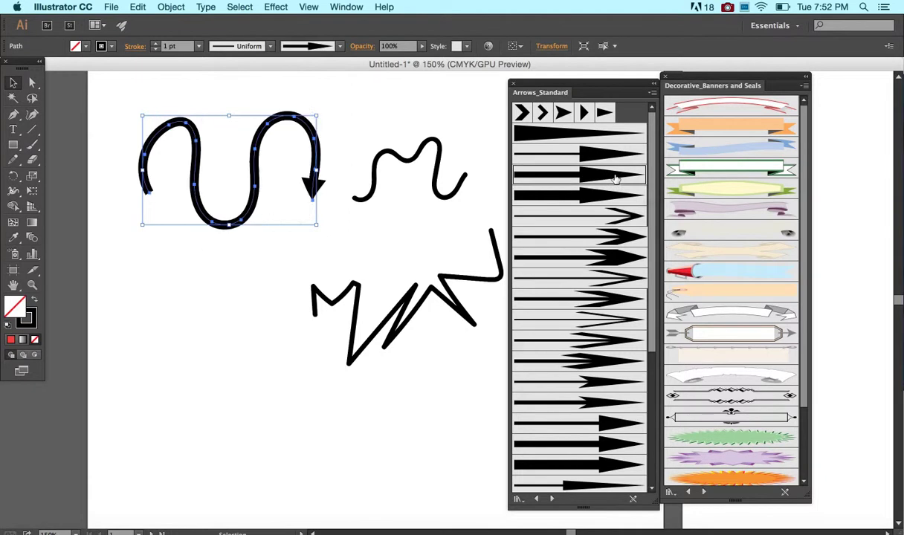
{"action": "left_click", "coordinate": [601, 218]}
{"action": "left_click", "coordinate": [569, 236]}
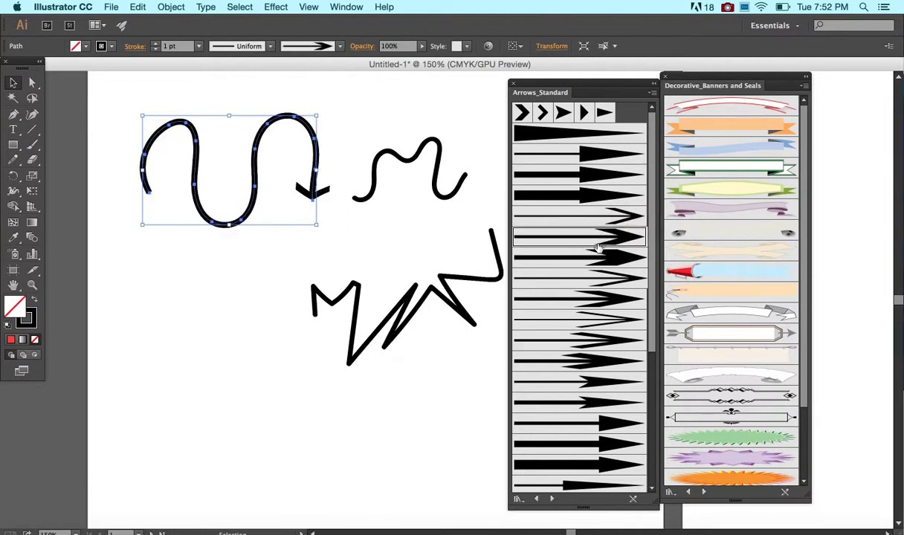
{"action": "left_click", "coordinate": [571, 256]}
{"action": "left_click", "coordinate": [719, 190]}
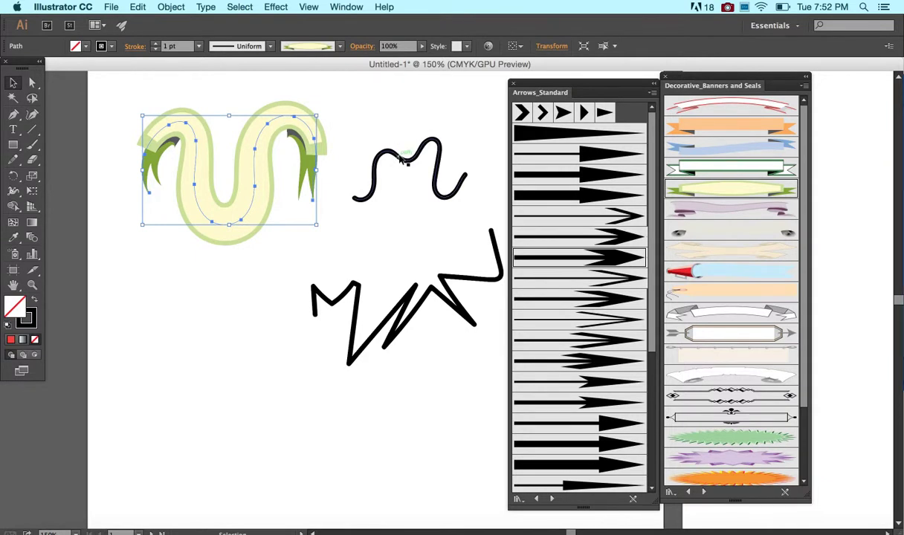
{"action": "left_click", "coordinate": [545, 112]}
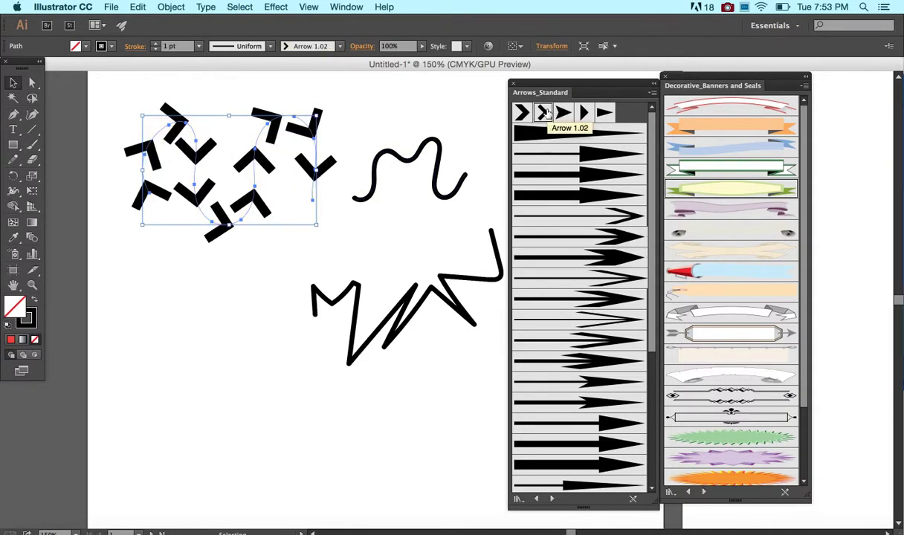
Apply the blue ribbon banner brush to the large wavy path and expand its appearance.
{"action": "left_click", "coordinate": [681, 146]}
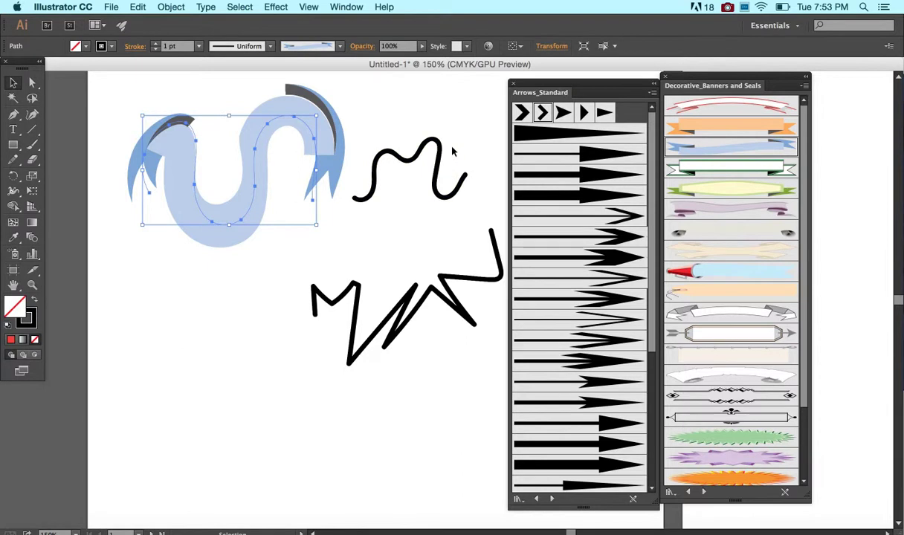
{"action": "left_click", "coordinate": [384, 109]}
{"action": "left_click", "coordinate": [294, 119]}
{"action": "left_click", "coordinate": [171, 6]}
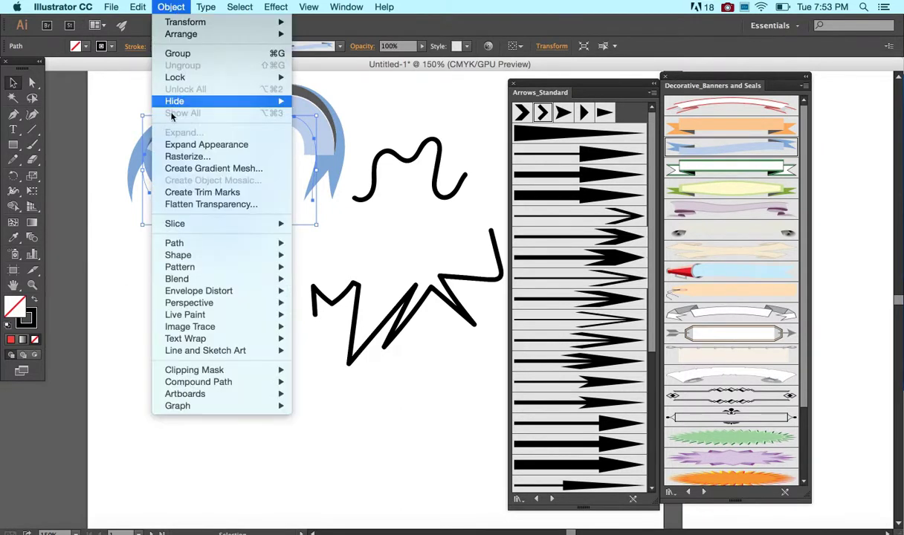
{"action": "left_click", "coordinate": [206, 144]}
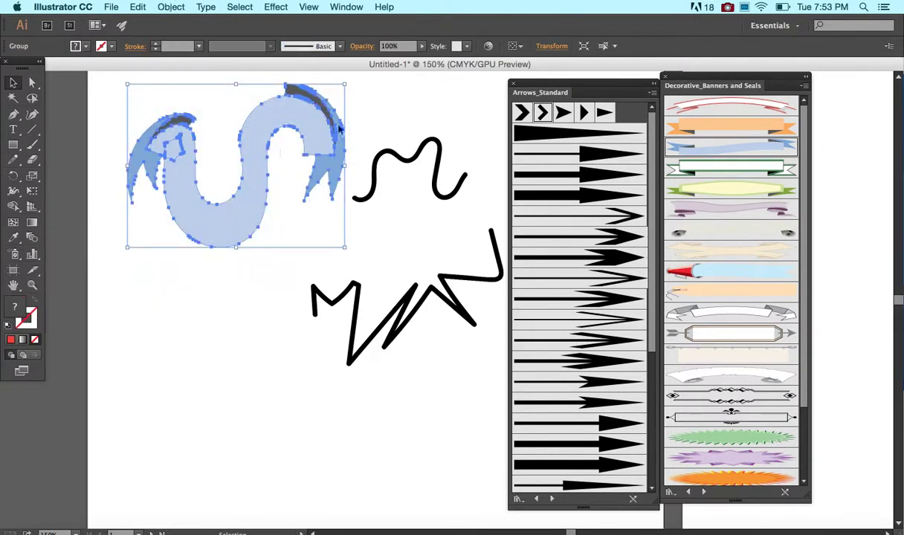
Ungroup the expanded blue banner artwork and deselect it.
{"action": "left_click", "coordinate": [182, 6]}
{"action": "left_click", "coordinate": [281, 106]}
{"action": "left_click", "coordinate": [171, 6]}
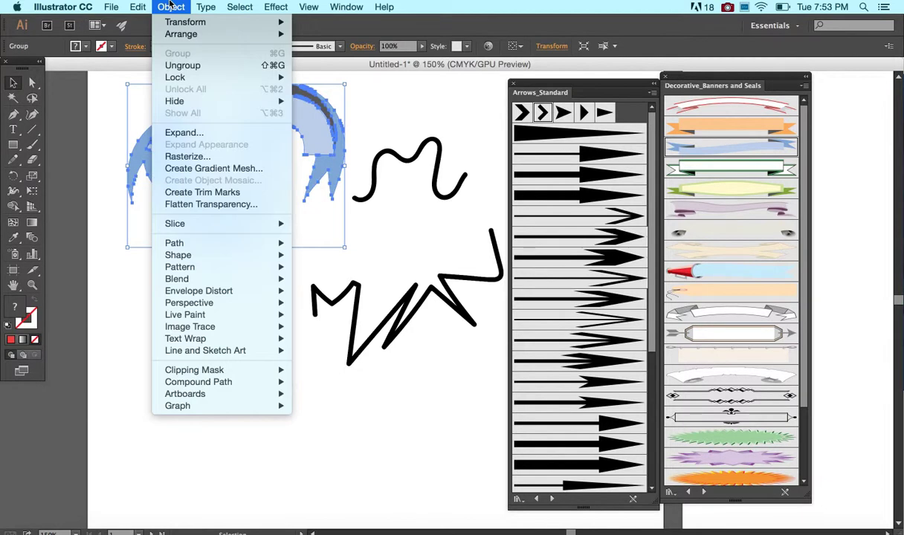
{"action": "left_click", "coordinate": [178, 65]}
{"action": "left_click", "coordinate": [357, 106]}
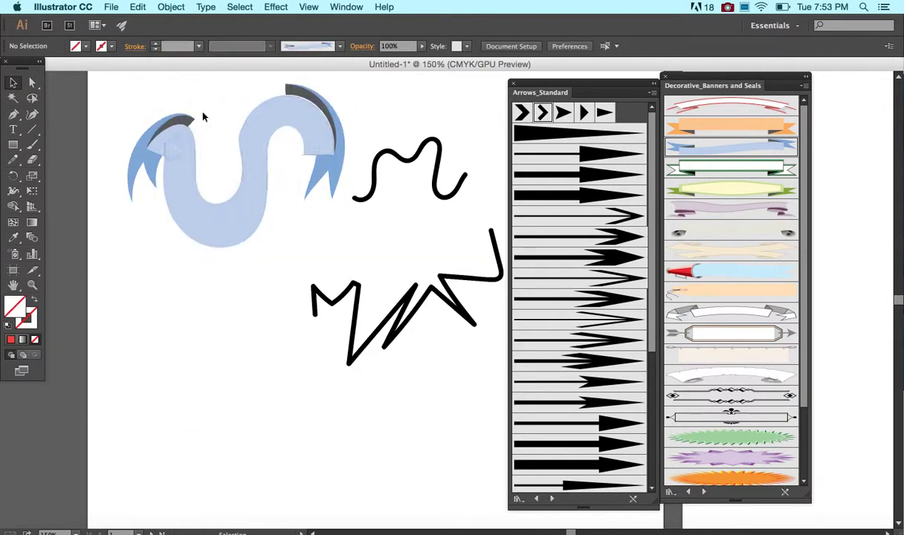
Directly select the banner's light blue ribbon body, fill it with red and deselect it.
{"action": "key", "text": "a"}
{"action": "left_click", "coordinate": [169, 143]}
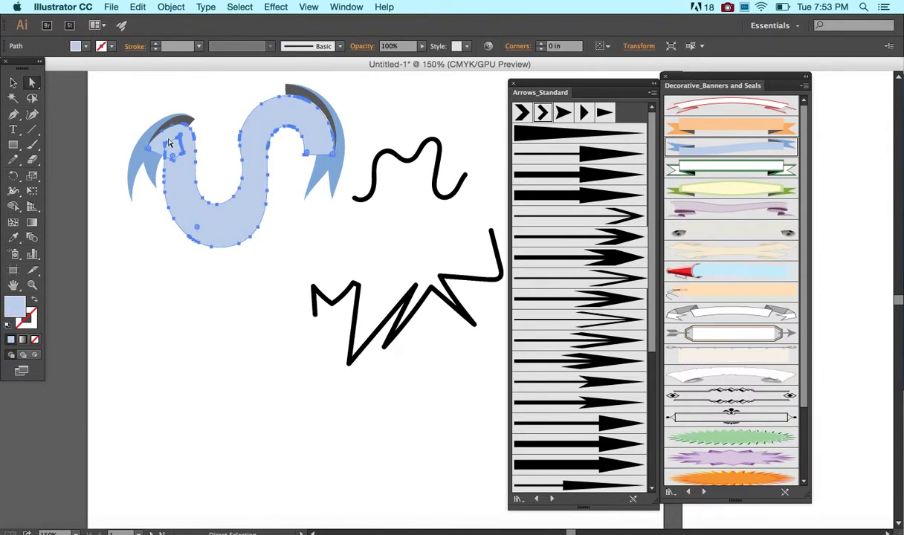
{"action": "left_click", "coordinate": [101, 47]}
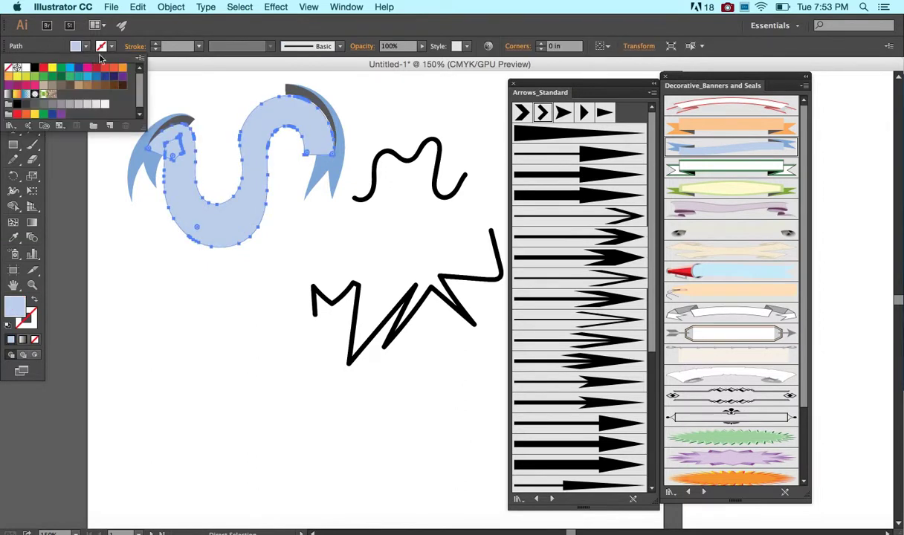
{"action": "left_click", "coordinate": [103, 70]}
{"action": "left_click", "coordinate": [170, 85]}
{"action": "left_click", "coordinate": [170, 85]}
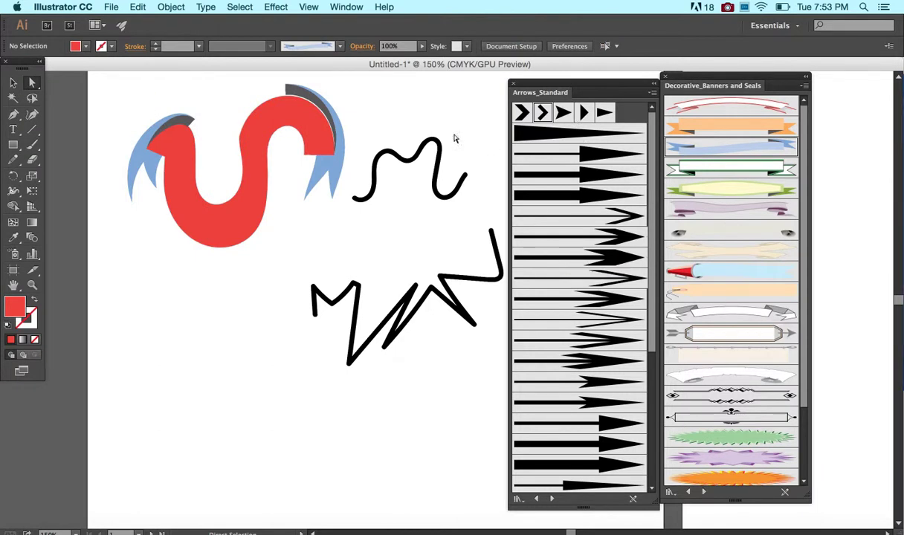
Apply the solid tapered wedge brush from Arrows_Standard to the small wavy path.
{"action": "left_click", "coordinate": [413, 147]}
{"action": "left_click", "coordinate": [618, 158]}
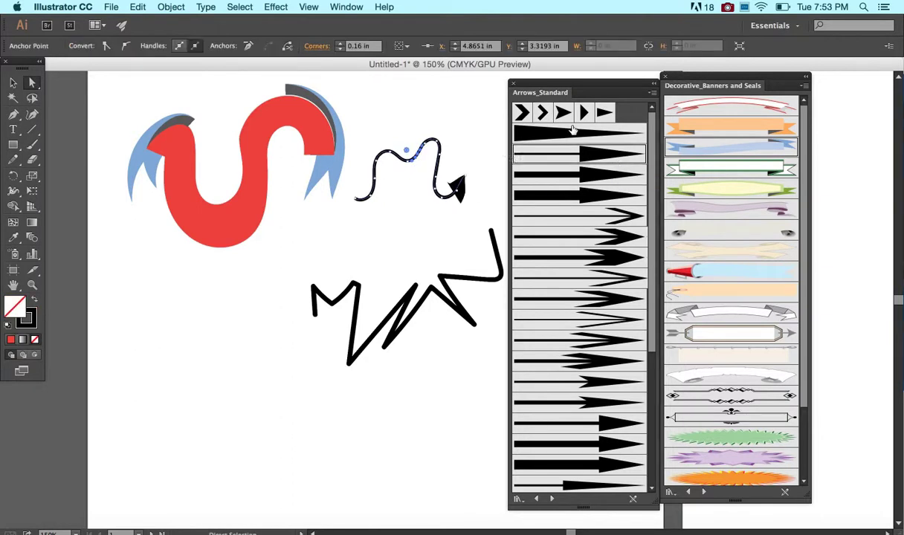
{"action": "left_click", "coordinate": [573, 131]}
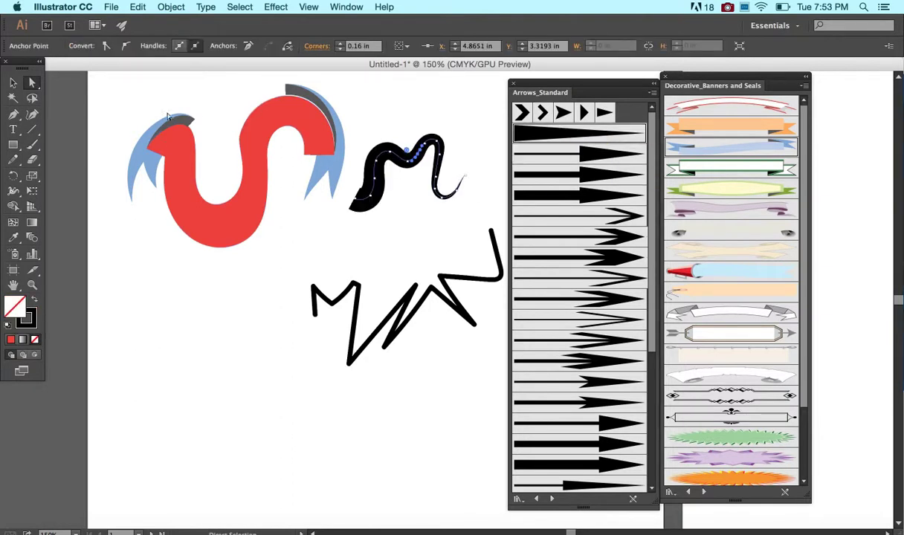
Enlarge the small tapered wavy path by pulling the lower corner of its bounding box outward.
{"action": "left_click", "coordinate": [13, 83]}
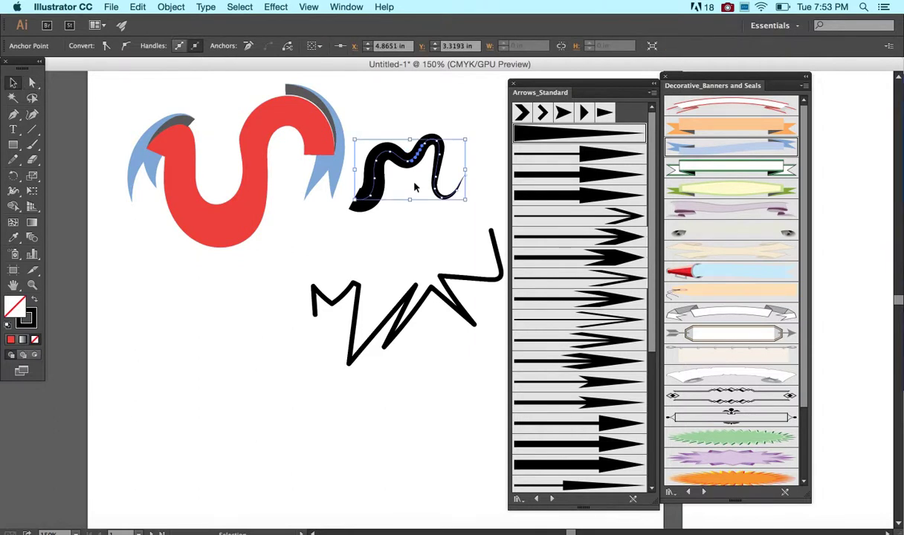
{"action": "scroll", "coordinate": [424, 187], "scroll_direction": "right", "scroll_amount": 1}
{"action": "scroll", "coordinate": [424, 188], "scroll_direction": "down", "scroll_amount": 1}
{"action": "left_click_drag", "start_coordinate": [458, 197], "coordinate": [479, 207]}
Directly select the small tapered wavy path, expand its appearance and deselect it.
{"action": "left_click", "coordinate": [32, 82]}
{"action": "left_click", "coordinate": [202, 111]}
{"action": "left_click", "coordinate": [389, 162]}
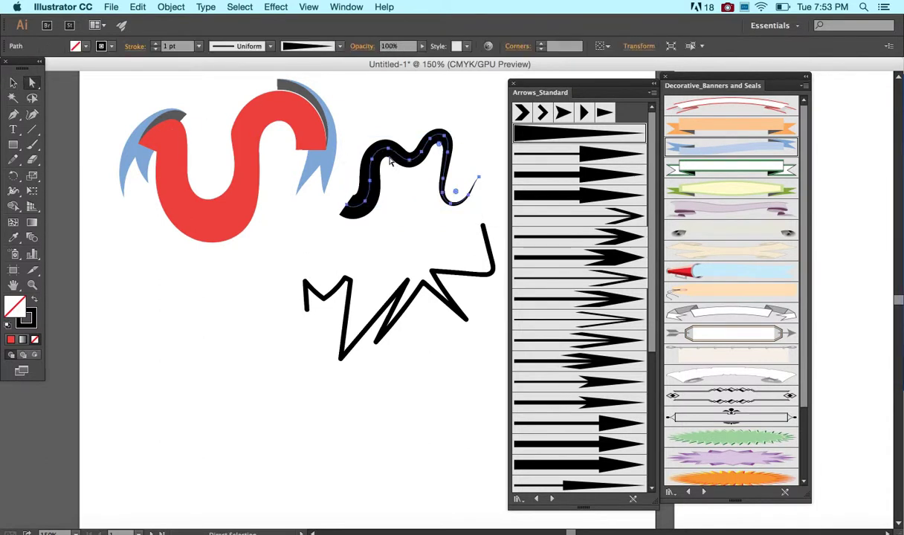
{"action": "left_click", "coordinate": [171, 7]}
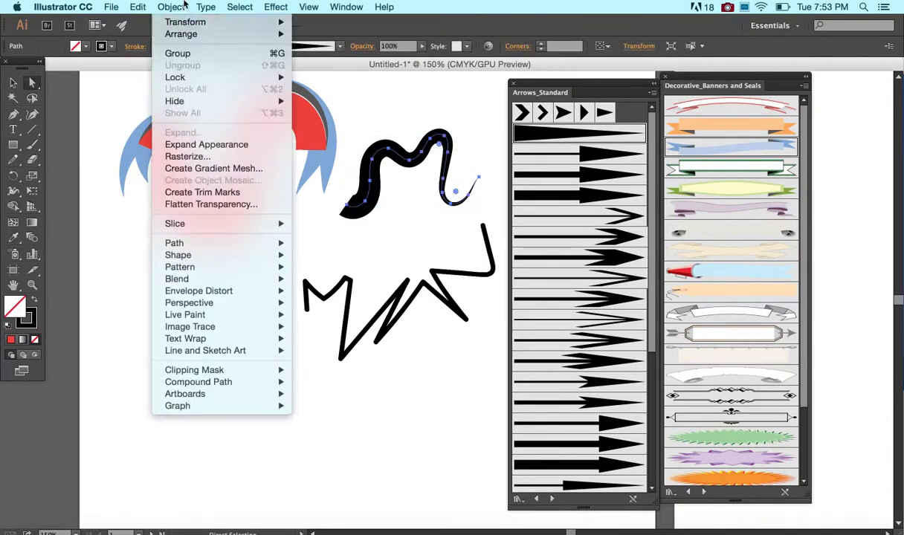
{"action": "left_click", "coordinate": [196, 145]}
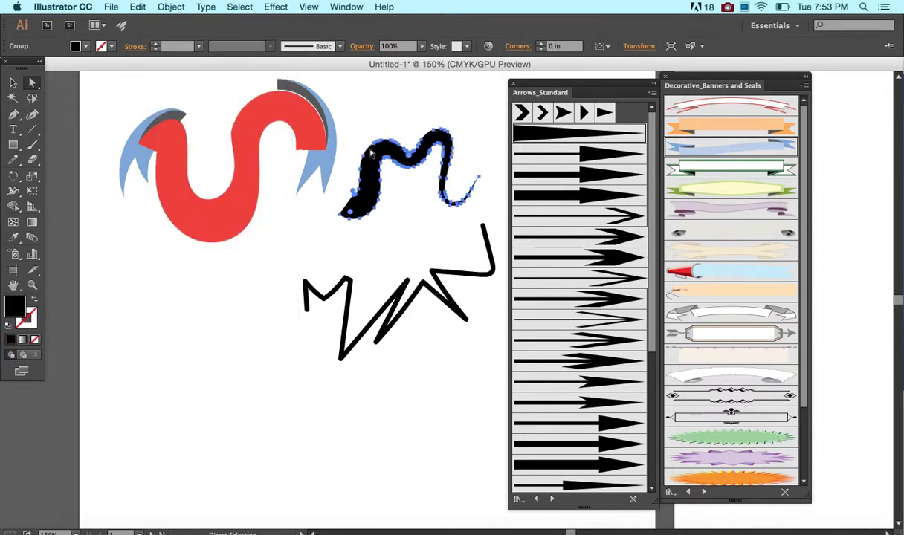
{"action": "left_click", "coordinate": [477, 127]}
Select the expanded tapered wavy shape and fill it with magenta.
{"action": "key", "text": "v"}
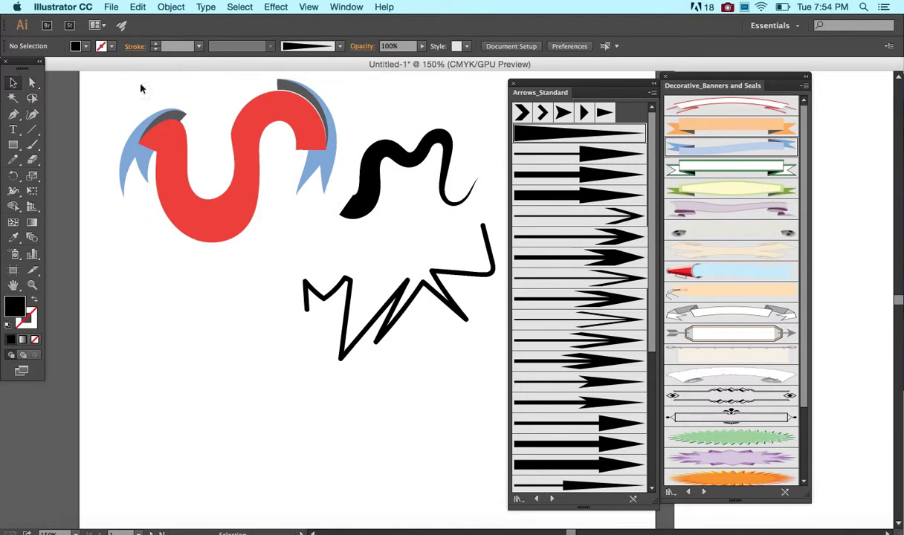
{"action": "left_click", "coordinate": [370, 171]}
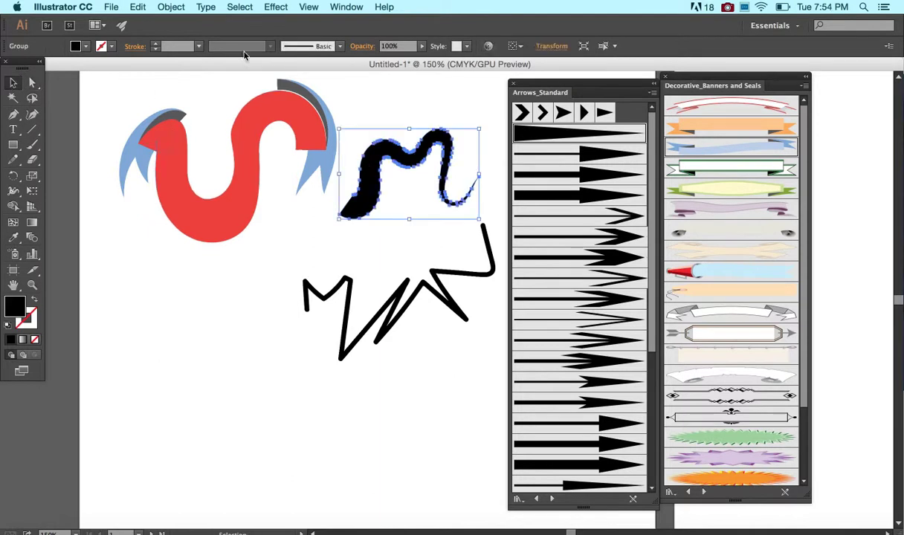
{"action": "left_click", "coordinate": [85, 46]}
{"action": "left_click", "coordinate": [87, 67]}
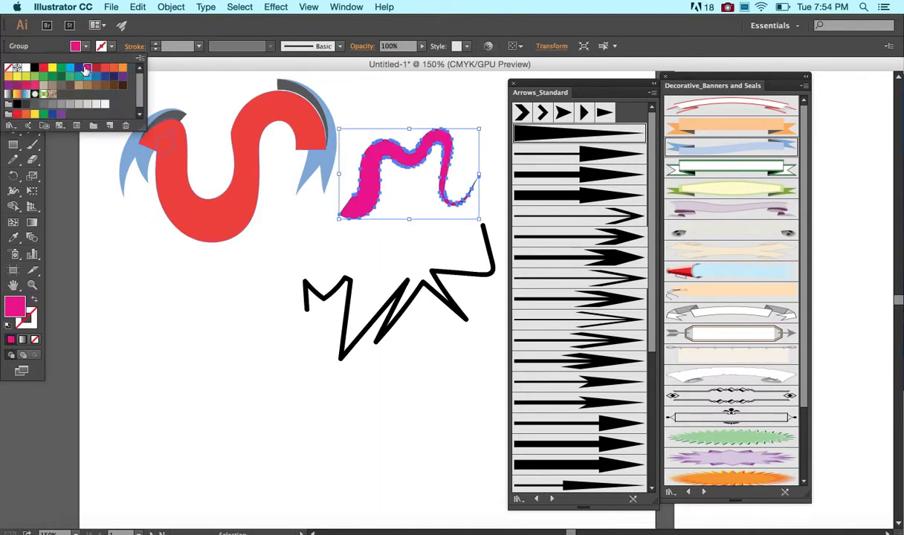
Give the magenta wavy shape a black 1 pt outline and deselect it.
{"action": "left_click", "coordinate": [111, 46]}
{"action": "left_click", "coordinate": [112, 46]}
{"action": "left_click", "coordinate": [34, 68]}
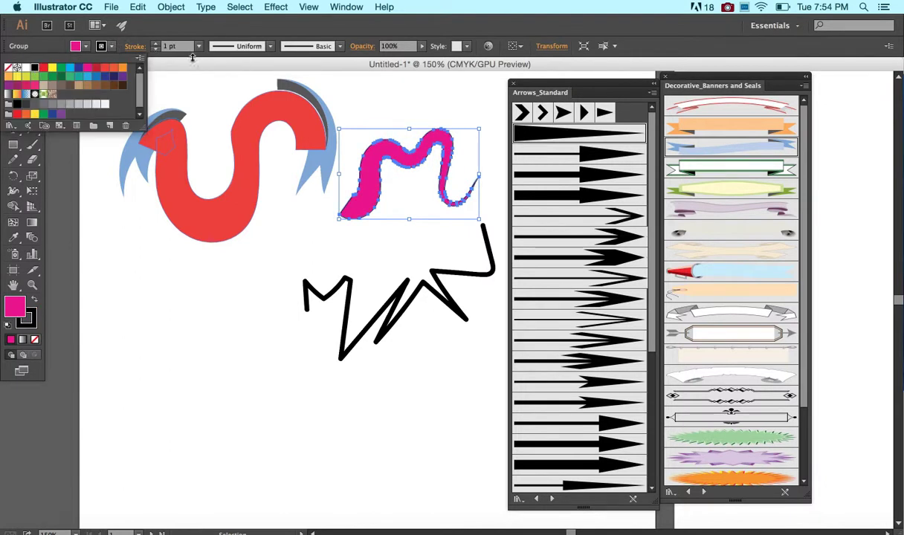
{"action": "left_click", "coordinate": [436, 110]}
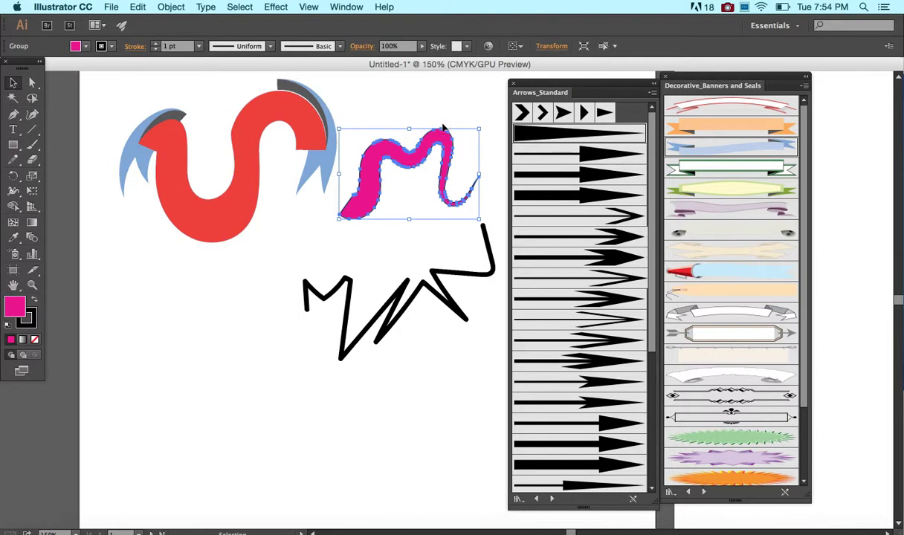
{"action": "left_click", "coordinate": [444, 122]}
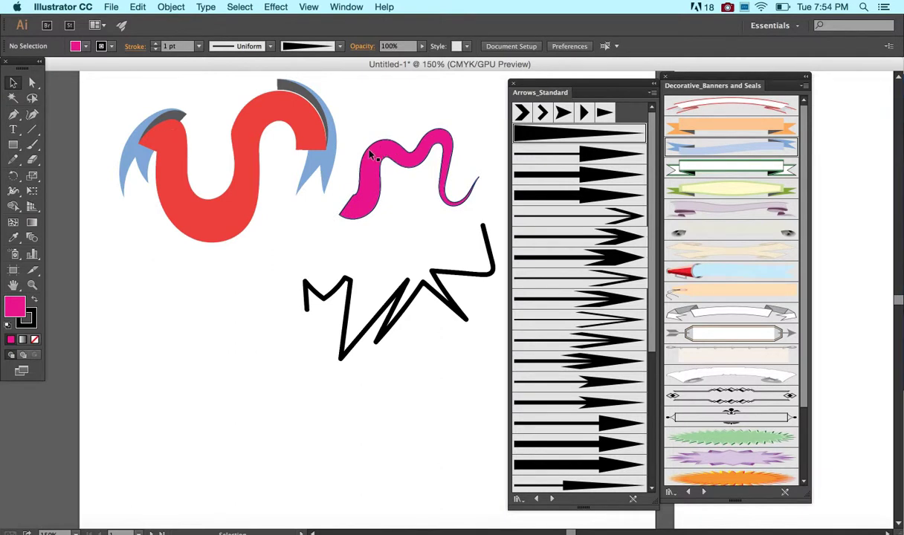
Paint a large thick black curved stroke with the Blob Brush tool across the empty lower area of the artboard.
{"action": "left_click", "coordinate": [34, 148]}
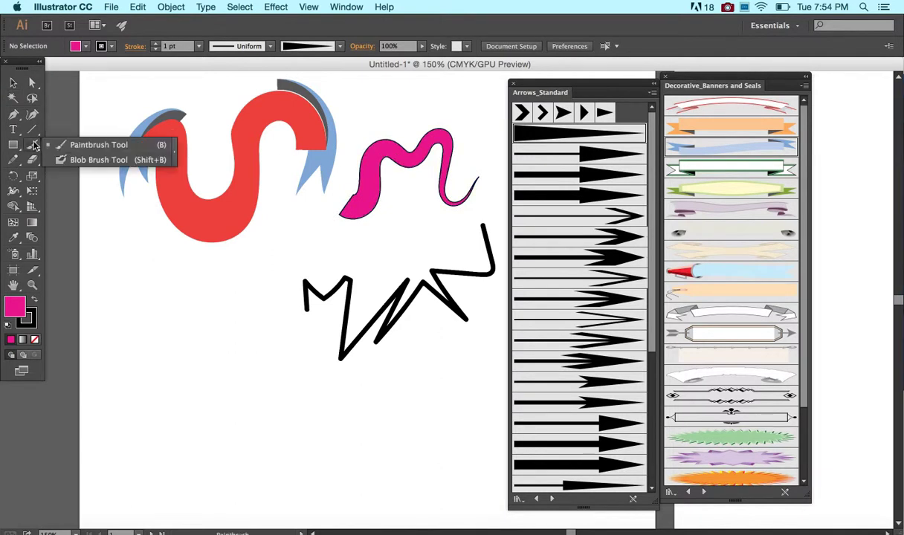
{"action": "left_click", "coordinate": [67, 160]}
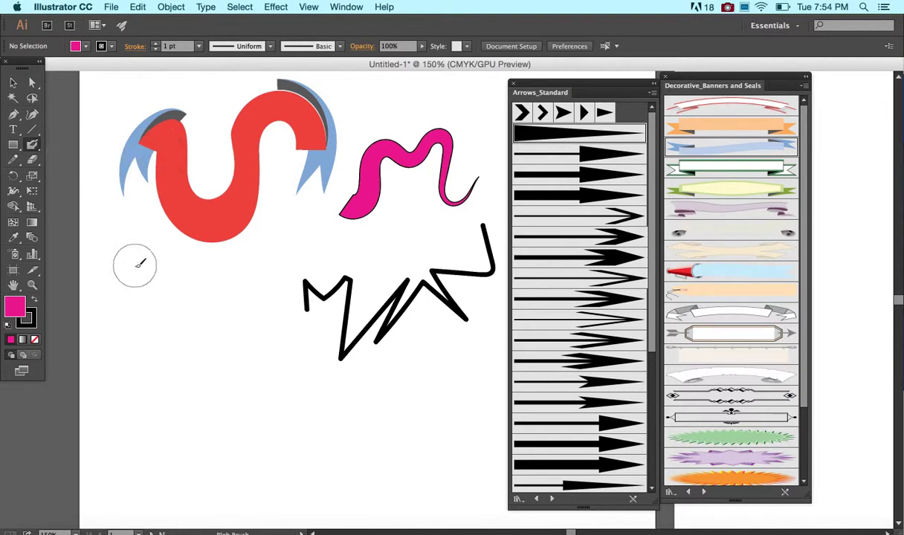
{"action": "left_click", "coordinate": [324, 46]}
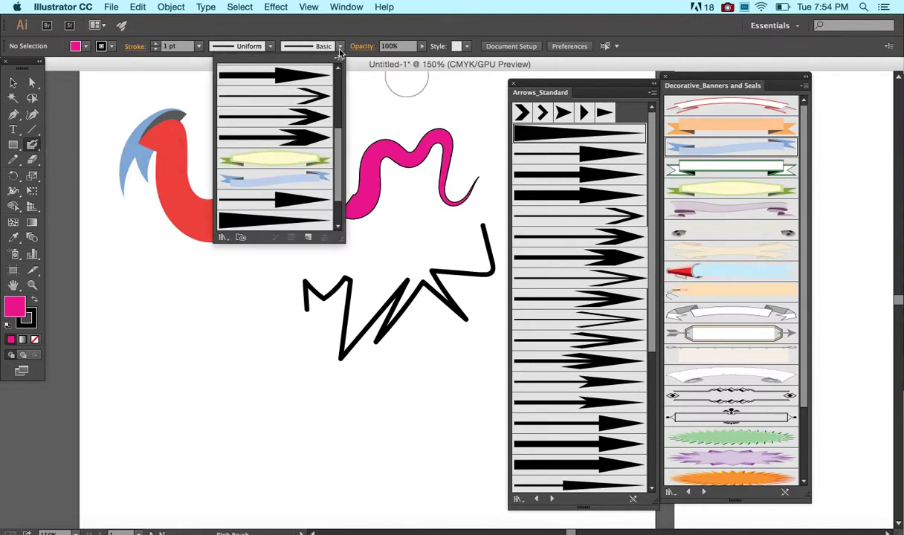
{"action": "left_click", "coordinate": [191, 339]}
{"action": "mouse_move", "coordinate": [172, 369]}
{"action": "left_mouse_down"}
{"action": "mouse_move", "coordinate": [241, 365]}
{"action": "mouse_move", "coordinate": [260, 380]}
{"action": "left_mouse_up"}
{"action": "mouse_move", "coordinate": [294, 440]}
{"action": "left_mouse_down"}
{"action": "mouse_move", "coordinate": [398, 431]}
{"action": "mouse_move", "coordinate": [380, 400]}
{"action": "left_mouse_up"}
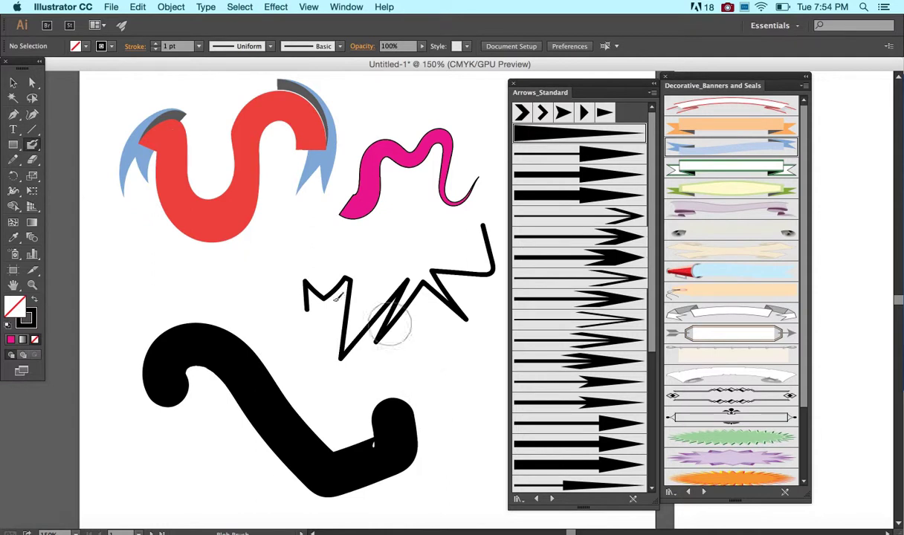
Set the Blob Brush size to 20 pt and paint a small hooked stroke beside the thick black one.
{"action": "double_click", "coordinate": [30, 146]}
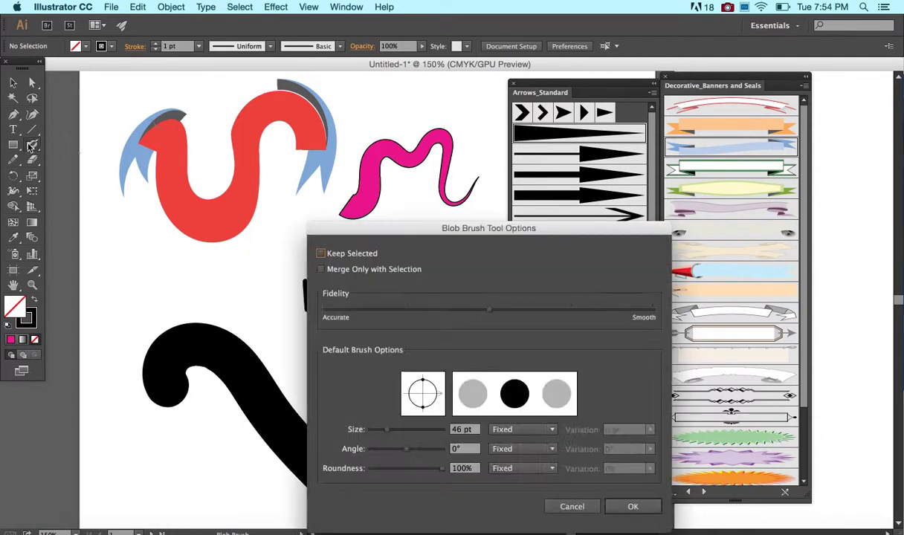
{"action": "left_click_drag", "start_coordinate": [402, 228], "coordinate": [520, 114]}
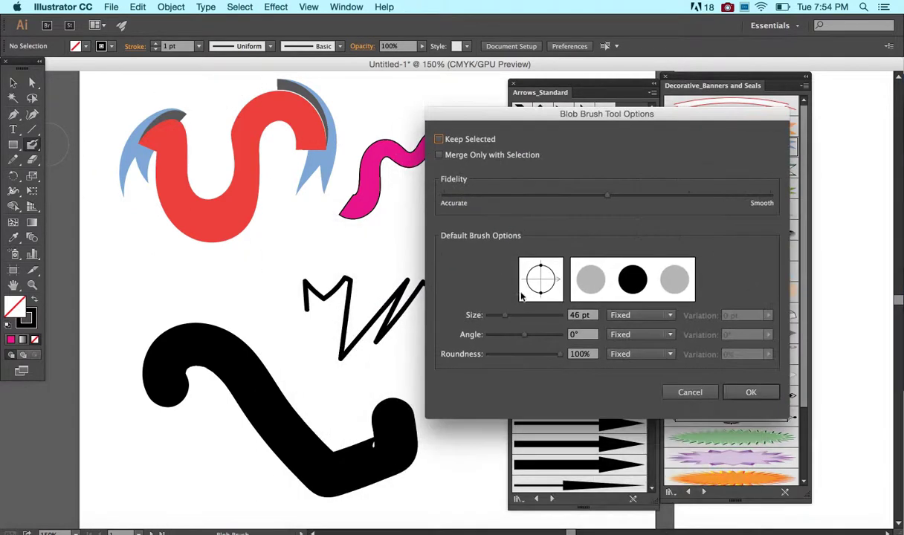
{"action": "left_click_drag", "start_coordinate": [500, 316], "coordinate": [496, 315]}
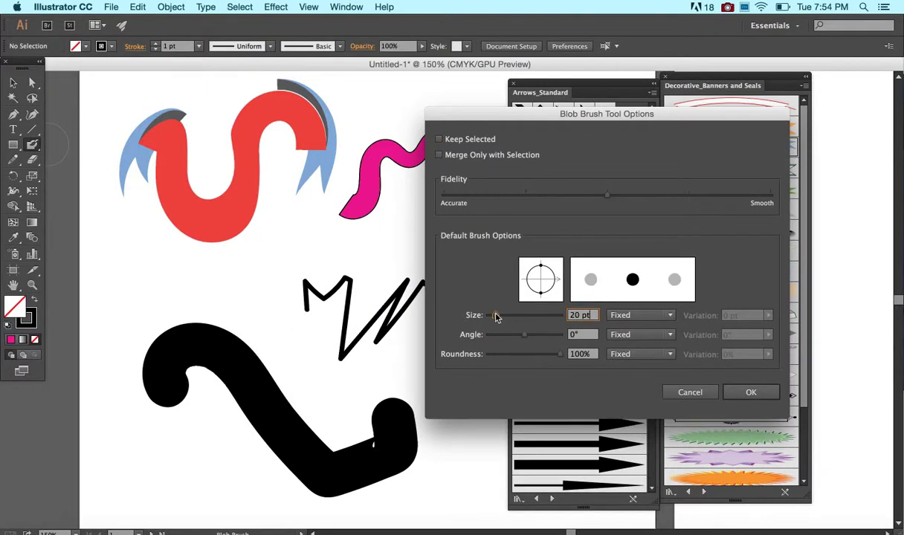
{"action": "left_click", "coordinate": [751, 392]}
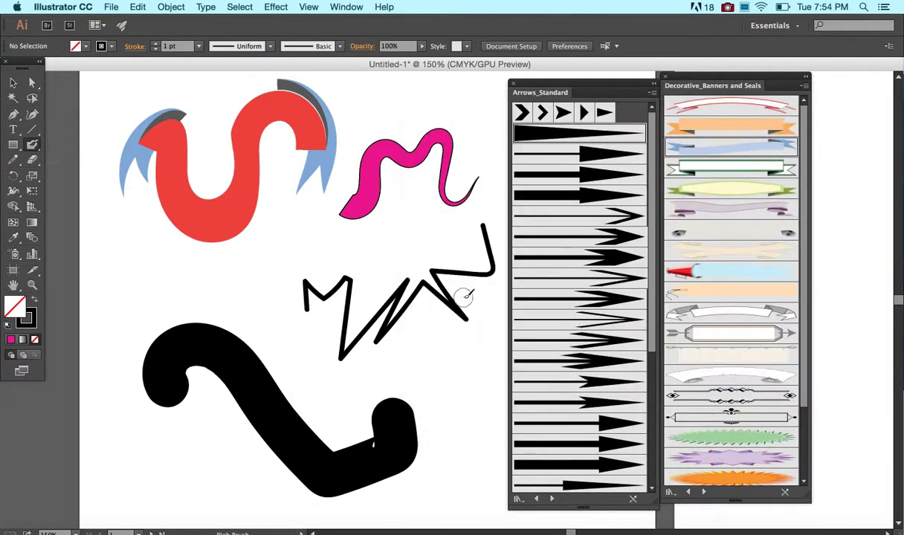
{"action": "mouse_move", "coordinate": [427, 383]}
{"action": "left_mouse_down"}
{"action": "mouse_move", "coordinate": [465, 416]}
{"action": "mouse_move", "coordinate": [450, 447]}
{"action": "left_mouse_up"}
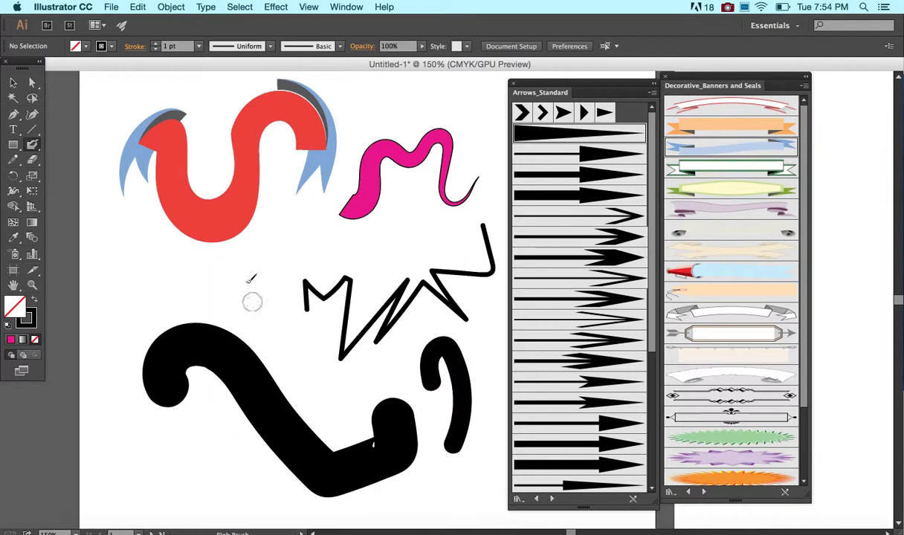
Try Arrow 1.14, other Arrows_Standard brushes and the red-tipped light blue banner brush on the small hooked blob stroke.
{"action": "left_click", "coordinate": [14, 82]}
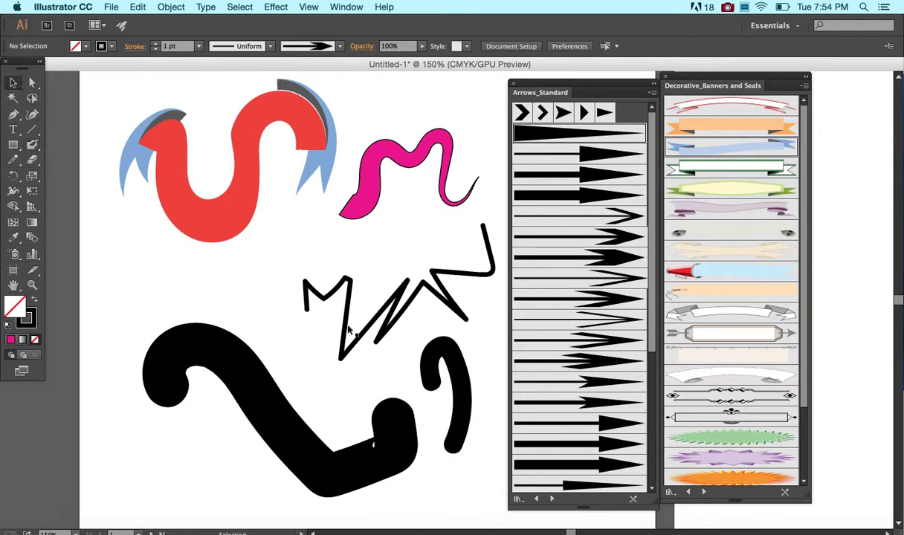
{"action": "left_click", "coordinate": [439, 359]}
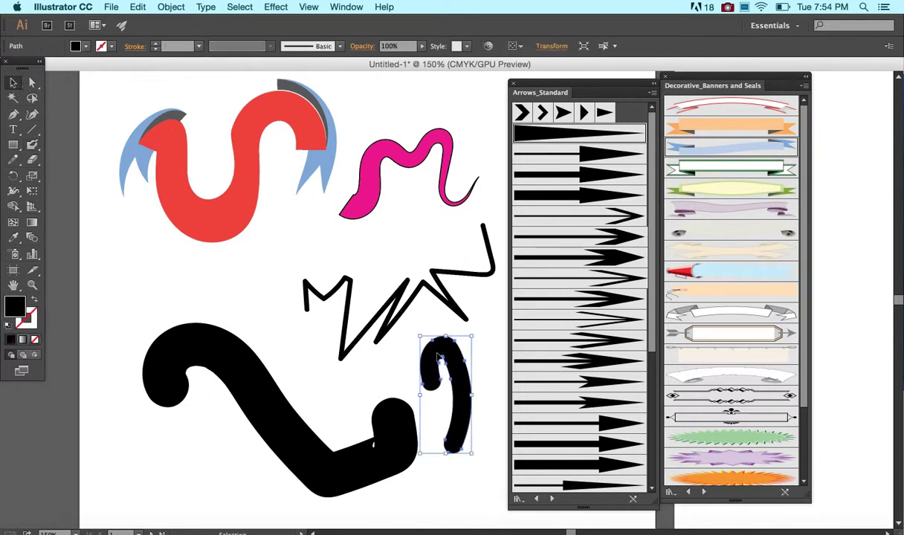
{"action": "left_click", "coordinate": [606, 300]}
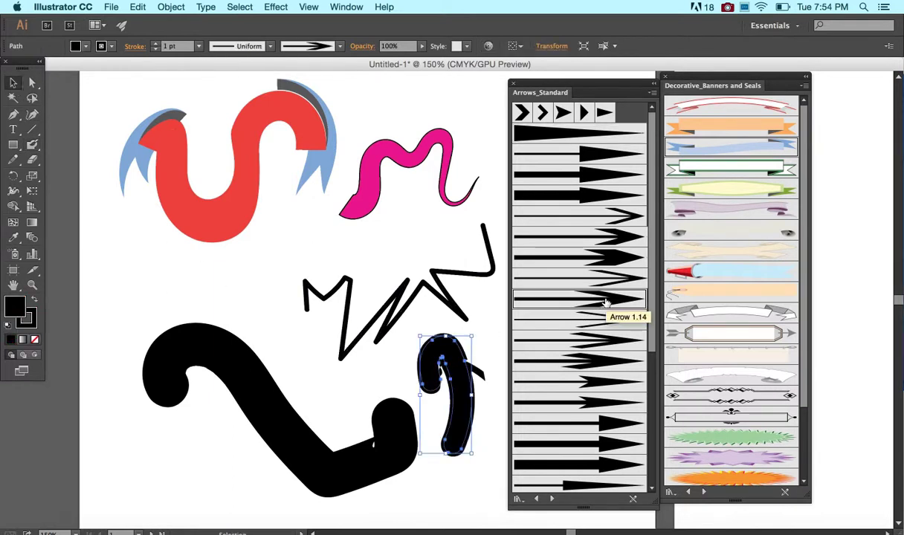
{"action": "left_click", "coordinate": [608, 346]}
{"action": "left_click", "coordinate": [588, 362]}
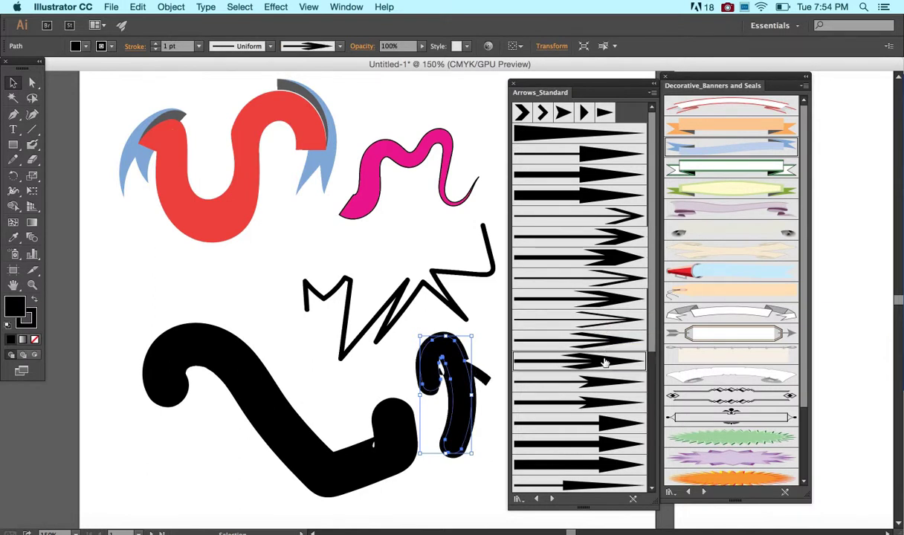
{"action": "left_click", "coordinate": [733, 275]}
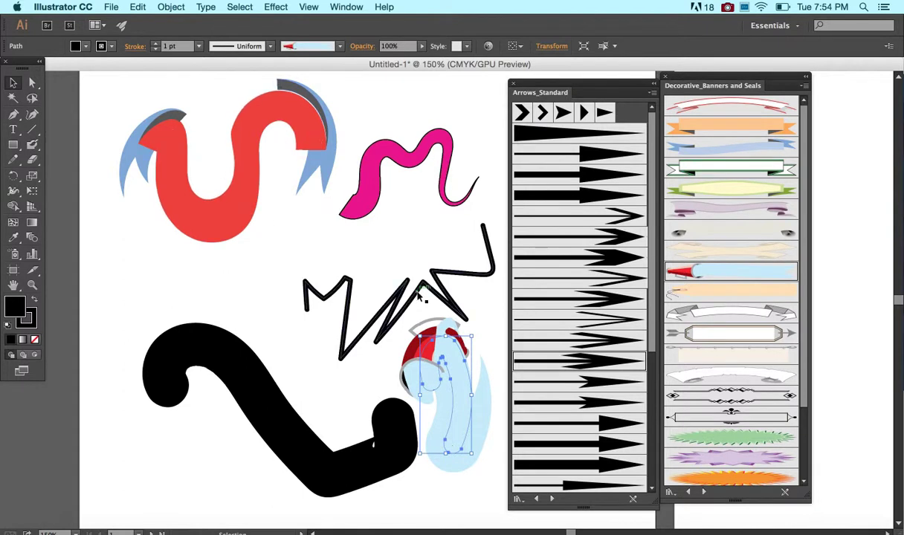
Delete the small hooked blob stroke with the light blue banner styling.
{"action": "left_click", "coordinate": [495, 333]}
{"action": "left_click", "coordinate": [469, 397]}
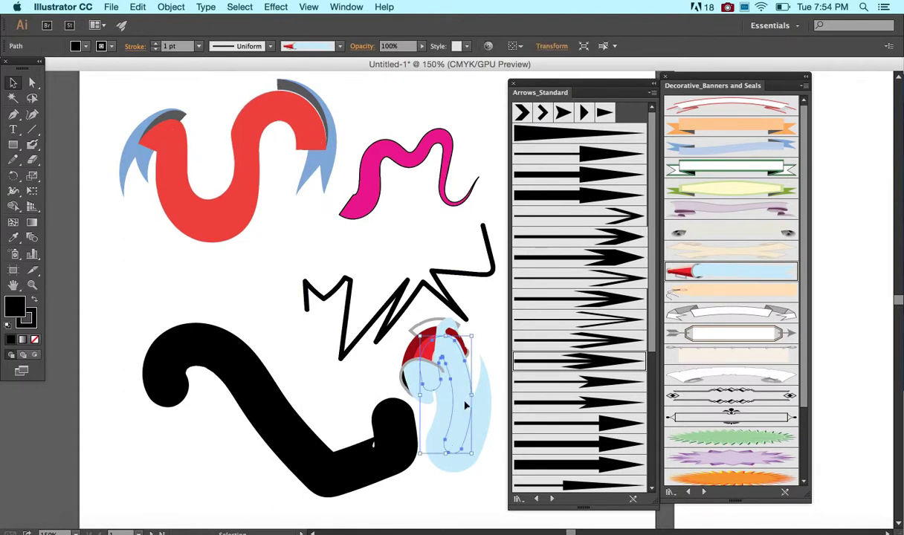
{"action": "key", "text": "Delete"}
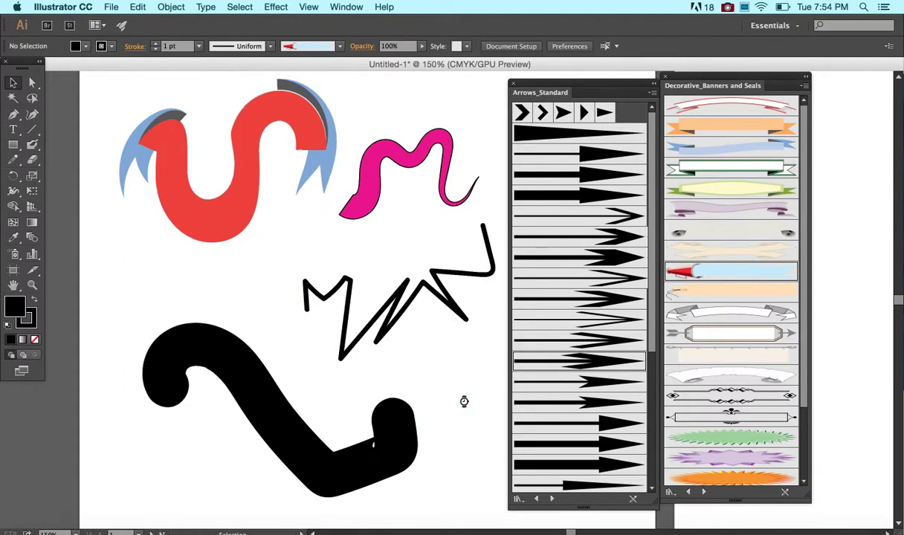
Switch from the Blob Brush back to the Paintbrush tool and delete the thick black blob stroke.
{"action": "left_click", "coordinate": [33, 145]}
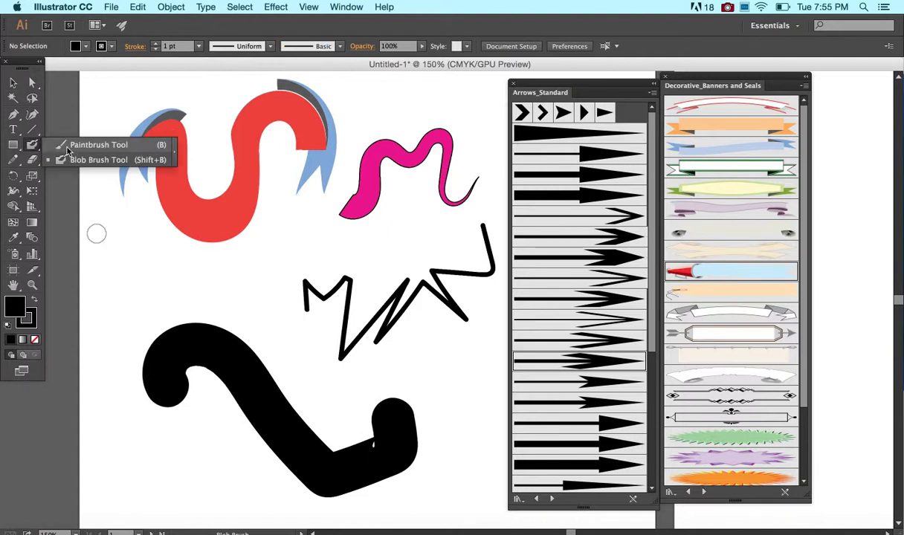
{"action": "left_click", "coordinate": [67, 149]}
{"action": "left_click", "coordinate": [14, 82]}
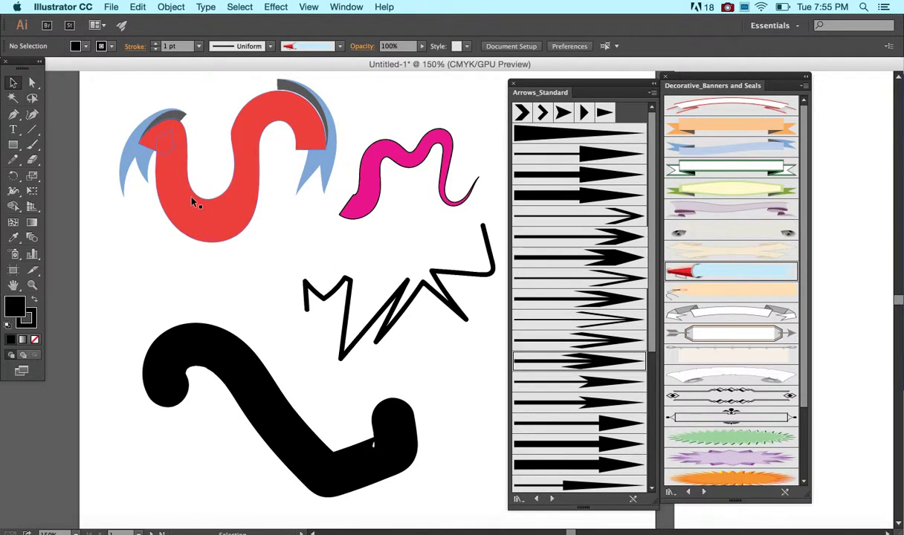
{"action": "left_click", "coordinate": [188, 347]}
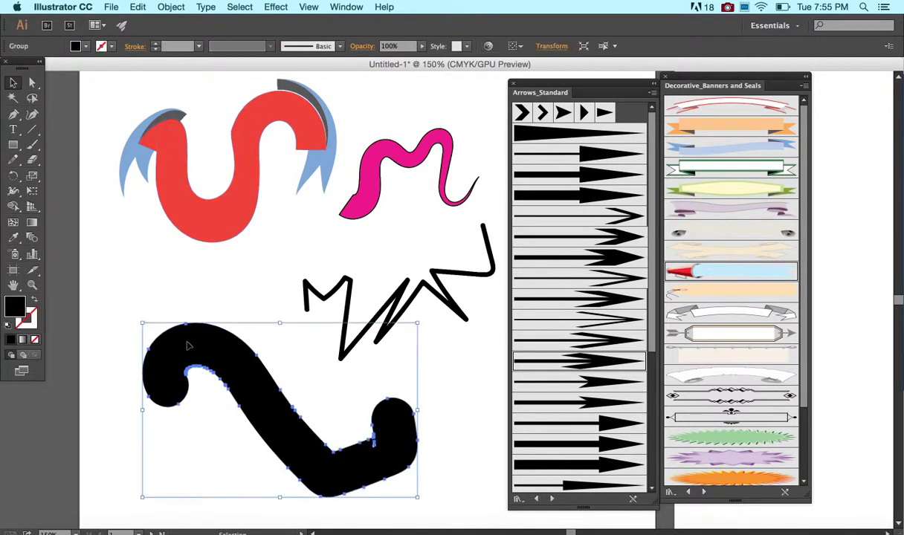
{"action": "key", "text": "Delete"}
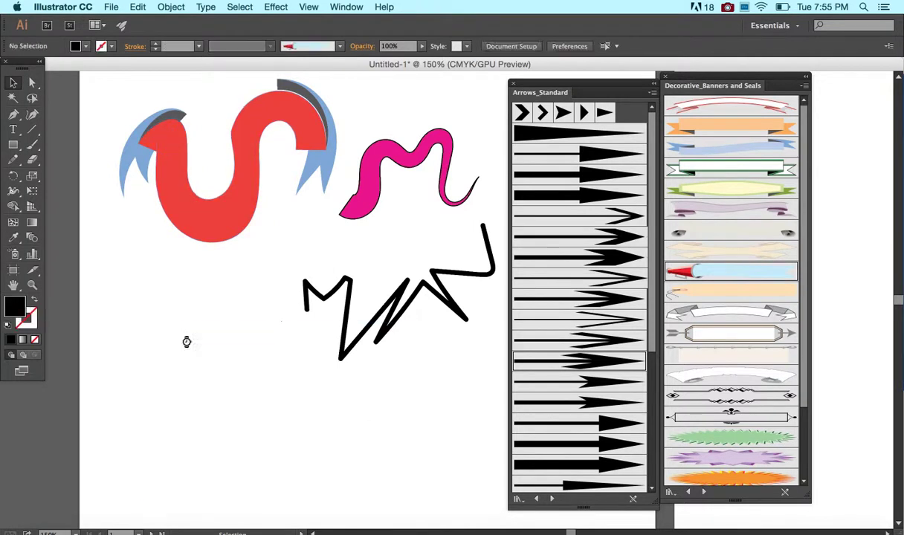
Try grey banner and ornate frame brushes on the zigzag path, settling on the thin-shafted solid triangular arrow from Arrows_Standard.
{"action": "left_click", "coordinate": [348, 292]}
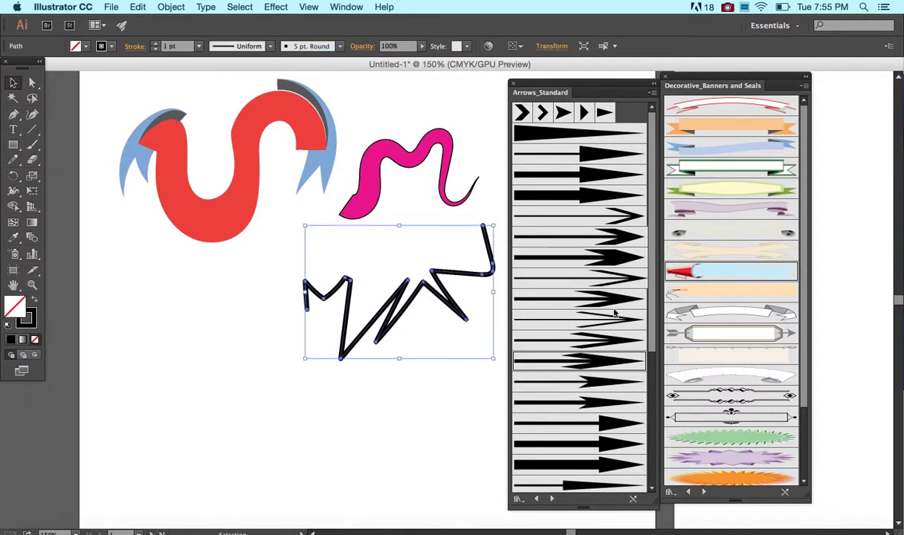
{"action": "left_click", "coordinate": [732, 316]}
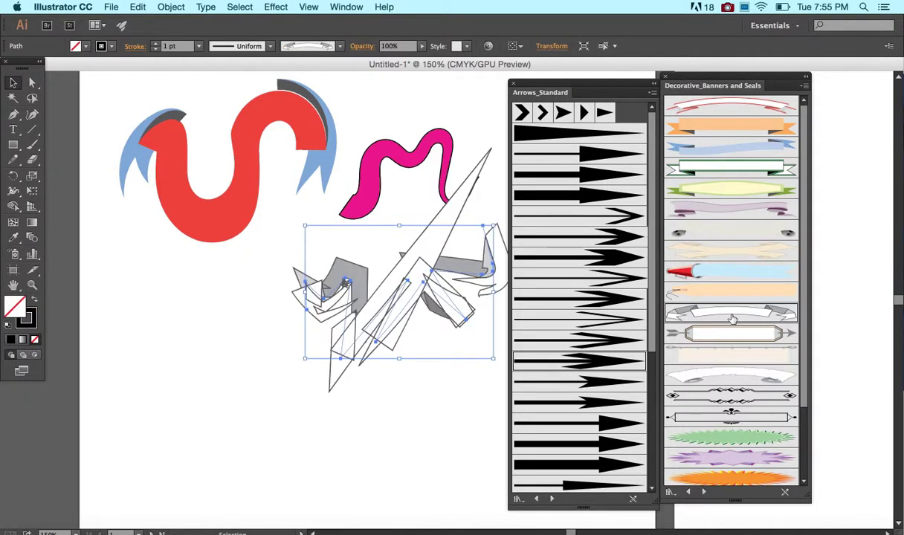
{"action": "left_click", "coordinate": [692, 374]}
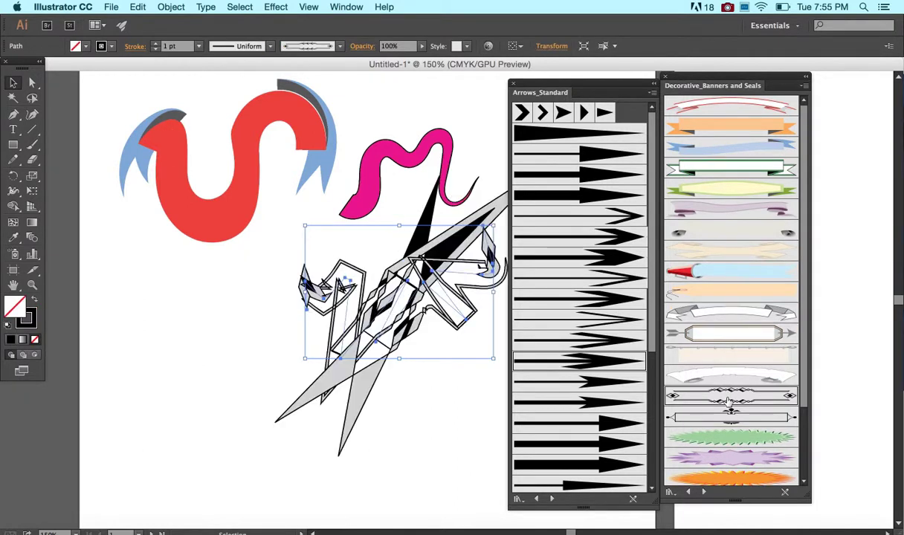
{"action": "left_click", "coordinate": [587, 155]}
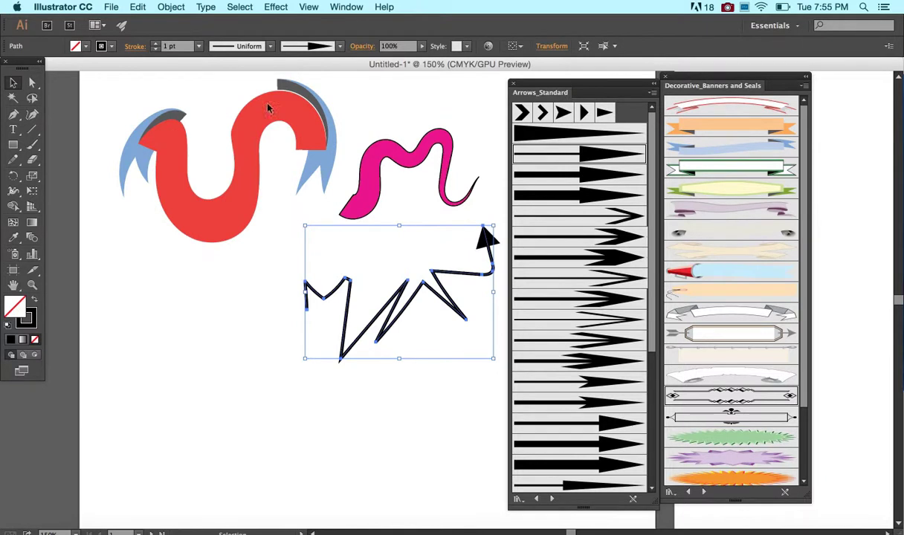
Draw a wavy freehand path with the Pencil tool below the red shape and leave it selected.
{"action": "left_click", "coordinate": [13, 159]}
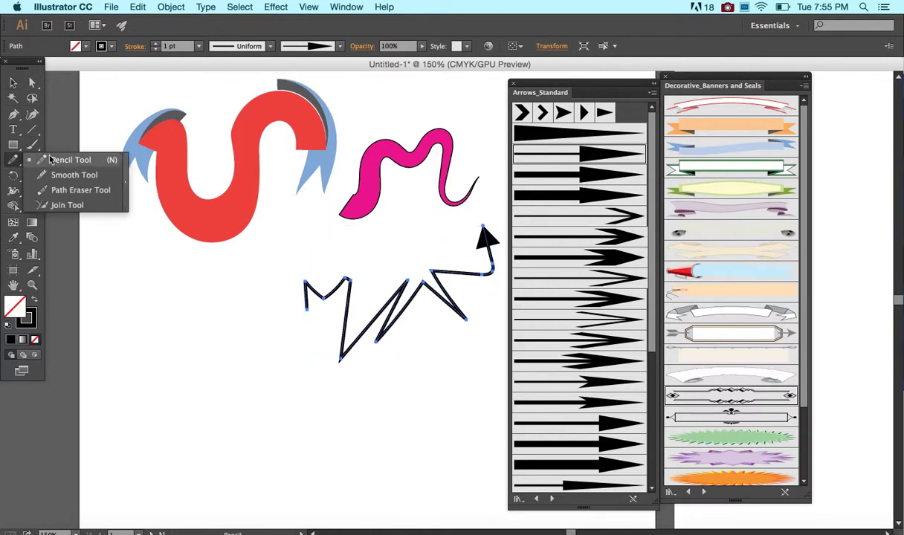
{"action": "left_click", "coordinate": [50, 159]}
{"action": "left_click_drag", "start_coordinate": [139, 391], "coordinate": [156, 312]}
{"action": "mouse_move", "coordinate": [168, 346]}
{"action": "left_mouse_down"}
{"action": "mouse_move", "coordinate": [229, 372]}
{"action": "mouse_move", "coordinate": [237, 410]}
{"action": "mouse_move", "coordinate": [283, 424]}
{"action": "mouse_move", "coordinate": [314, 408]}
{"action": "mouse_move", "coordinate": [342, 444]}
{"action": "mouse_move", "coordinate": [381, 420]}
{"action": "mouse_move", "coordinate": [377, 379]}
{"action": "mouse_move", "coordinate": [405, 380]}
{"action": "left_mouse_up"}
{"action": "left_click", "coordinate": [15, 84]}
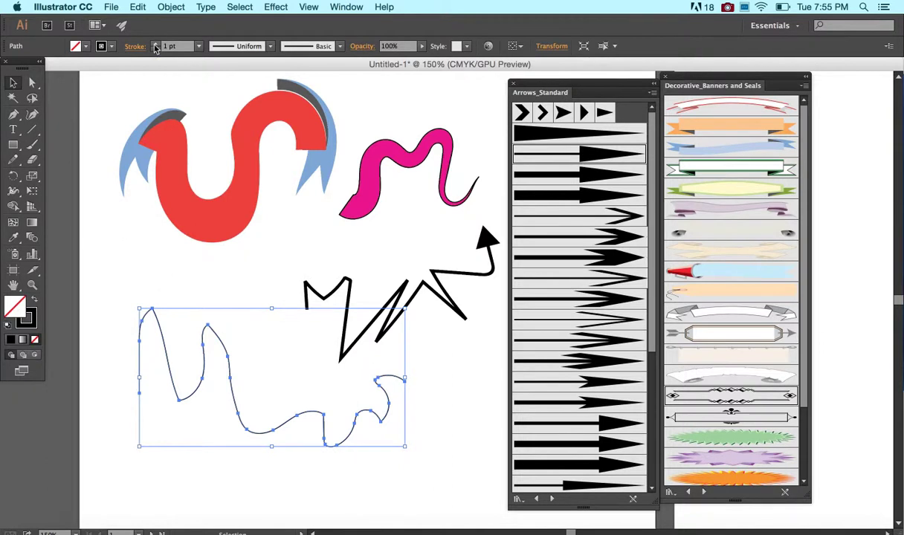
Set the wavy pencil path's stroke to 3 pt and try Arrows_Standard brushes on it, settling on the thin-shafted solid triangular arrow.
{"action": "left_click", "coordinate": [156, 44]}
{"action": "left_click", "coordinate": [156, 44]}
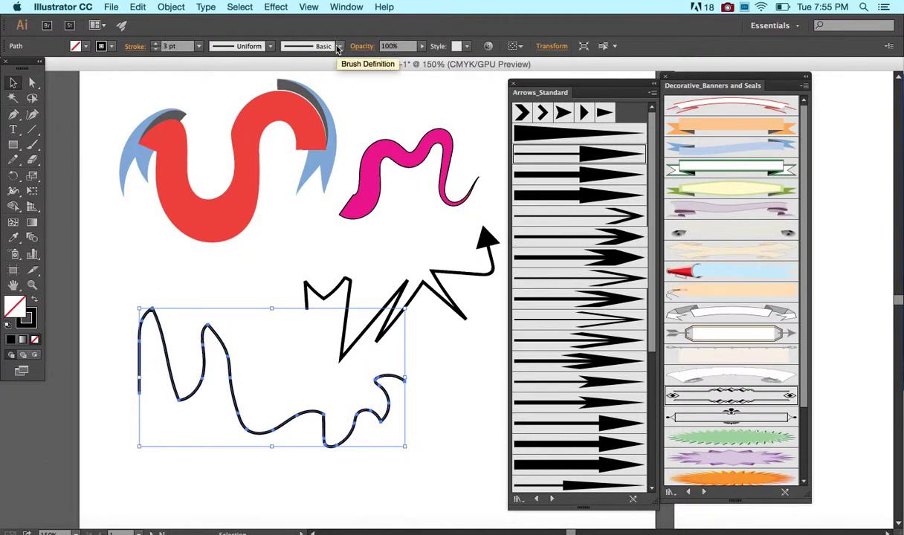
{"action": "left_click", "coordinate": [599, 156]}
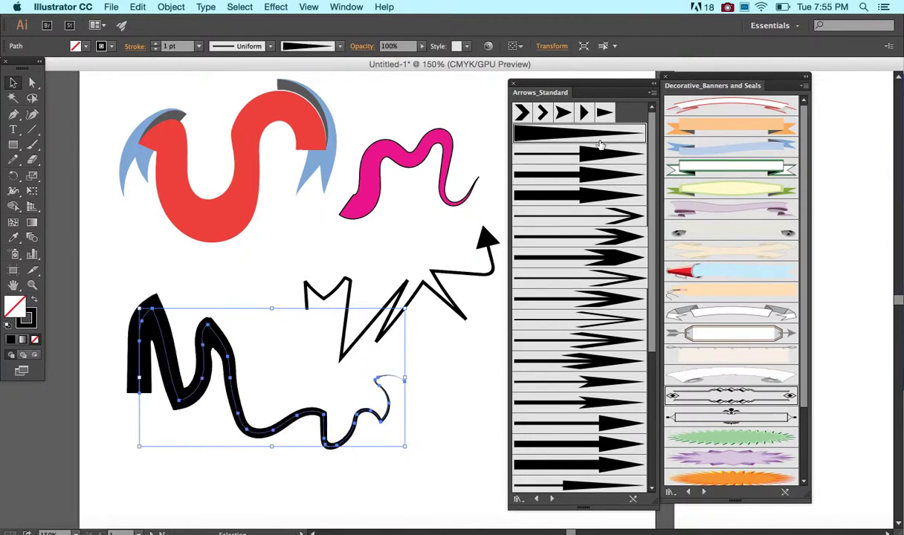
{"action": "left_click", "coordinate": [600, 156]}
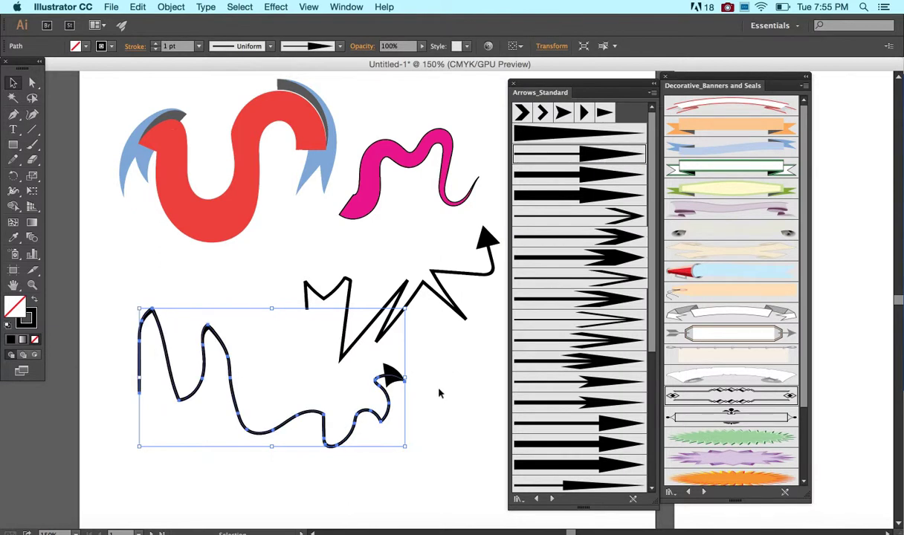
Switch to the Smooth tool to work on the lower bumps of the wavy arrow path.
{"action": "left_click", "coordinate": [15, 159]}
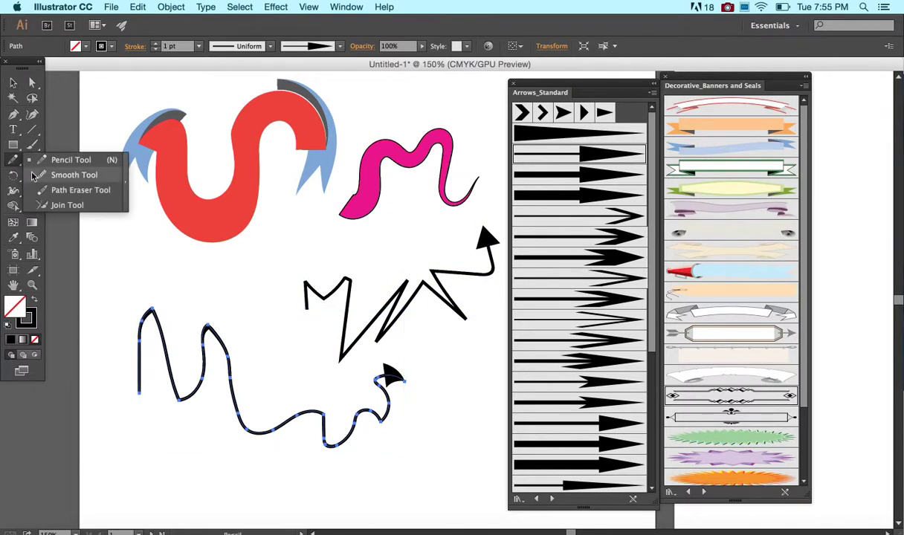
{"action": "left_click", "coordinate": [34, 176]}
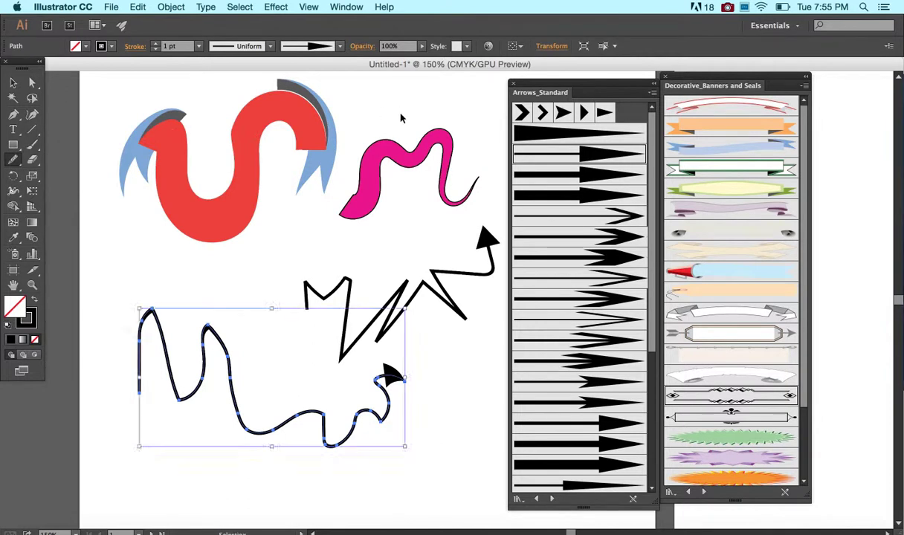
{"action": "key", "text": "super+equal"}
{"action": "key", "text": "super+equal"}
{"action": "scroll", "coordinate": [400, 114], "scroll_direction": "down", "scroll_amount": 5}
{"action": "scroll", "coordinate": [400, 114], "scroll_direction": "left", "scroll_amount": 3}
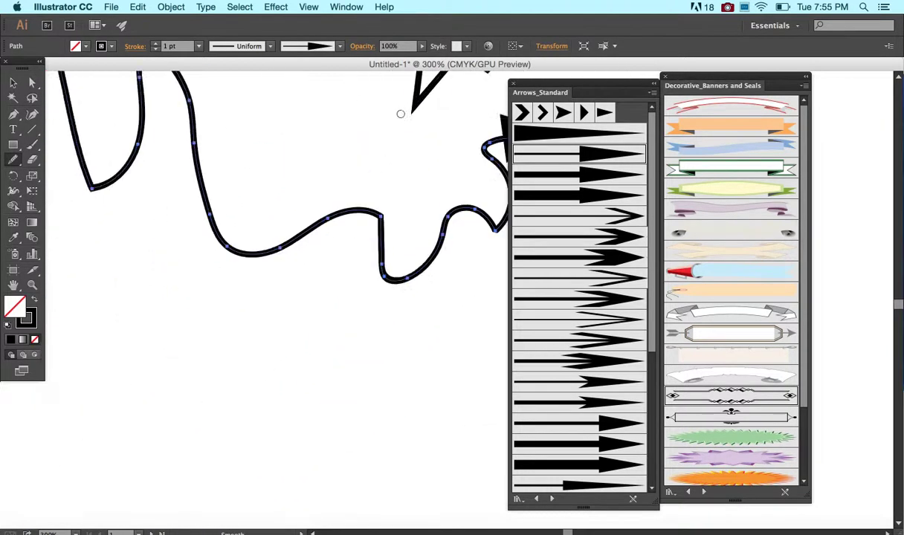
{"action": "scroll", "coordinate": [412, 226], "scroll_direction": "down", "scroll_amount": 1}
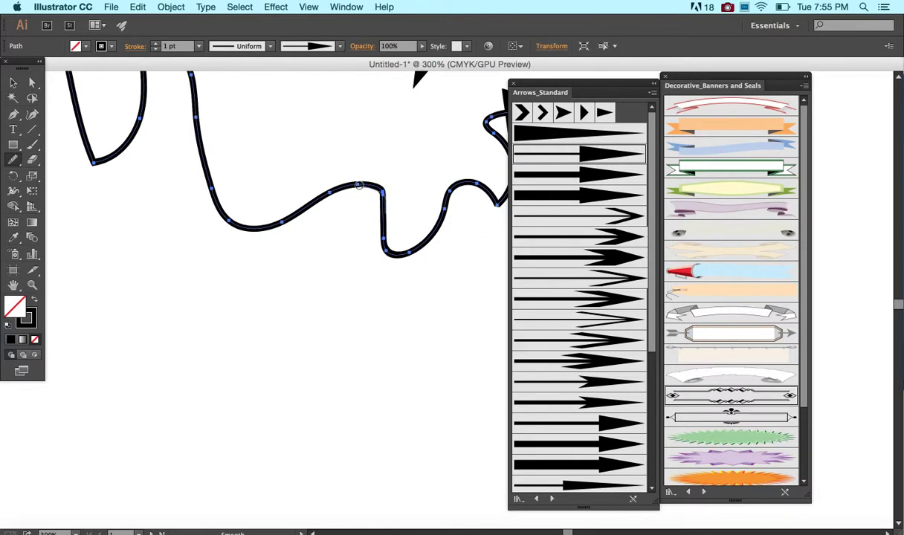
Select the red S-shaped banner body and smooth the bottom of its inner curve with the Smooth tool.
{"action": "scroll", "coordinate": [375, 208], "scroll_direction": "up", "scroll_amount": 3}
{"action": "scroll", "coordinate": [381, 217], "scroll_direction": "up", "scroll_amount": 15}
{"action": "left_click", "coordinate": [11, 83]}
{"action": "left_click", "coordinate": [192, 217]}
{"action": "left_click", "coordinate": [14, 160]}
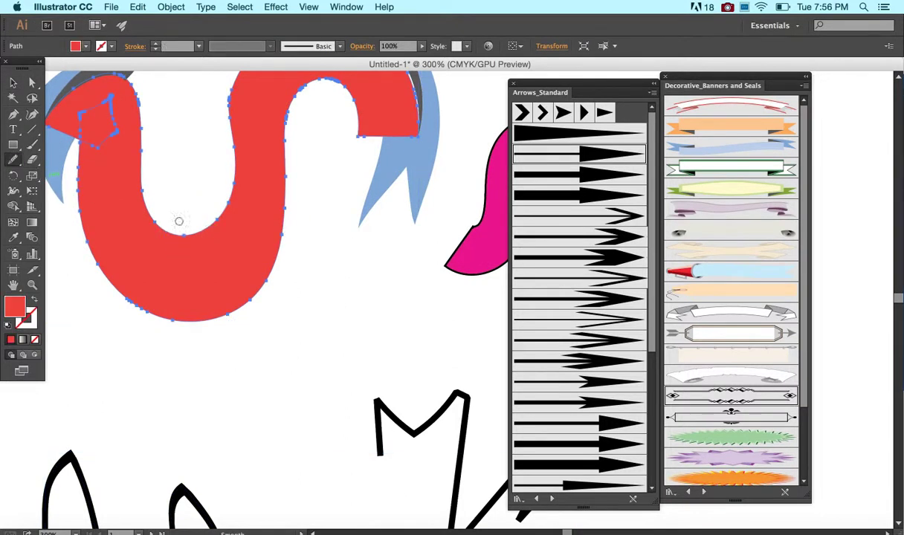
{"action": "left_click_drag", "start_coordinate": [183, 233], "coordinate": [164, 257]}
Erase a short section of the red shape's outer lower edge with the Path Eraser tool.
{"action": "scroll", "coordinate": [197, 232], "scroll_direction": "down", "scroll_amount": 5}
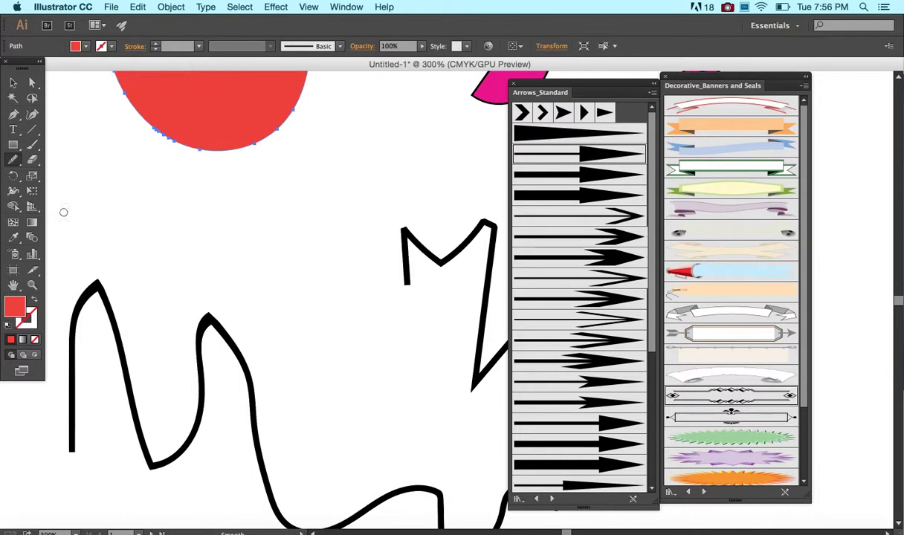
{"action": "left_click_drag", "start_coordinate": [15, 165], "coordinate": [35, 191]}
{"action": "left_click", "coordinate": [11, 83]}
{"action": "left_click", "coordinate": [160, 138]}
{"action": "scroll", "coordinate": [164, 143], "scroll_direction": "up", "scroll_amount": 10}
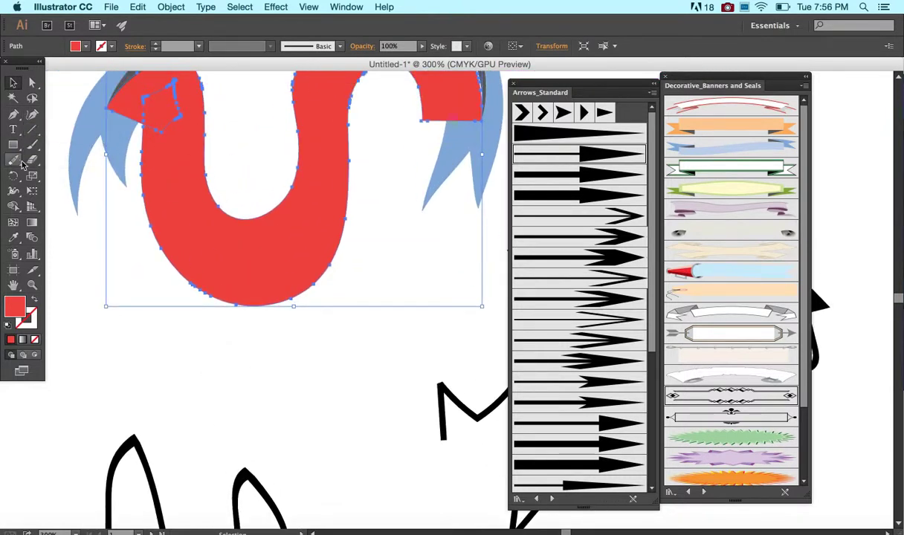
{"action": "left_click_drag", "start_coordinate": [14, 160], "coordinate": [38, 191]}
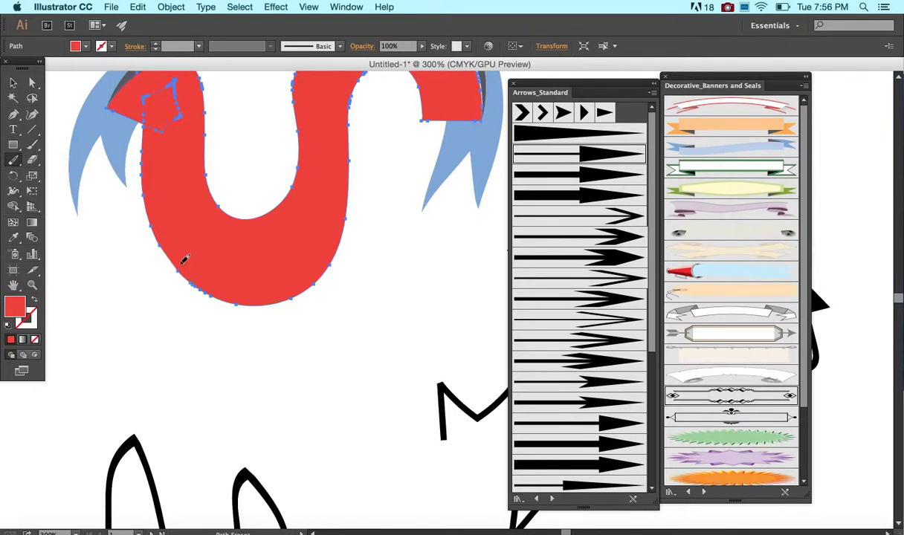
Add a 1 pt black stroke to the red shape to expose the erased section of its outline.
{"action": "left_click", "coordinate": [12, 82]}
{"action": "left_click", "coordinate": [100, 233]}
{"action": "left_click", "coordinate": [194, 240]}
{"action": "key", "text": "super+equal"}
{"action": "key", "text": "super+equal"}
{"action": "key", "text": "super+equal"}
{"action": "scroll", "coordinate": [194, 241], "scroll_direction": "left", "scroll_amount": 8}
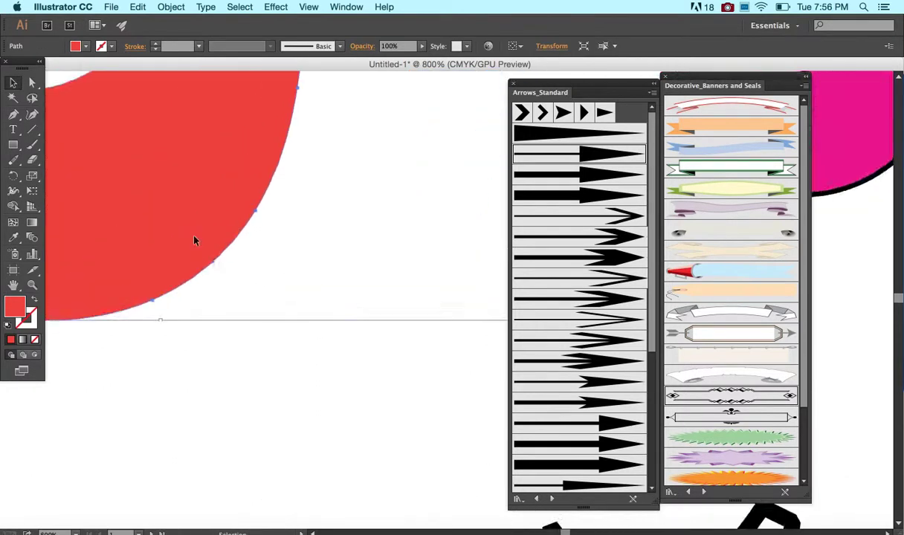
{"action": "scroll", "coordinate": [194, 240], "scroll_direction": "left", "scroll_amount": 6}
{"action": "scroll", "coordinate": [195, 240], "scroll_direction": "up", "scroll_amount": 2}
{"action": "scroll", "coordinate": [194, 240], "scroll_direction": "right", "scroll_amount": 4}
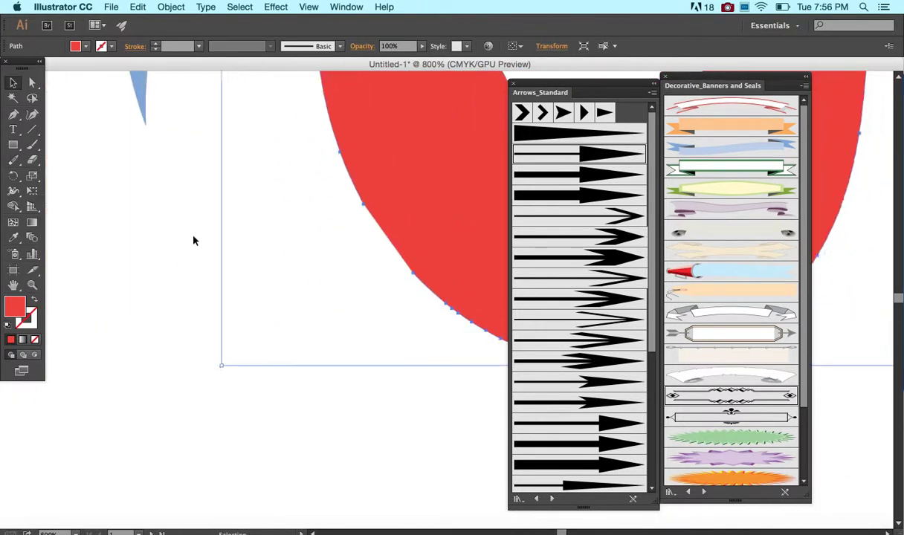
{"action": "key", "text": "super+equal"}
{"action": "scroll", "coordinate": [194, 240], "scroll_direction": "up", "scroll_amount": 2}
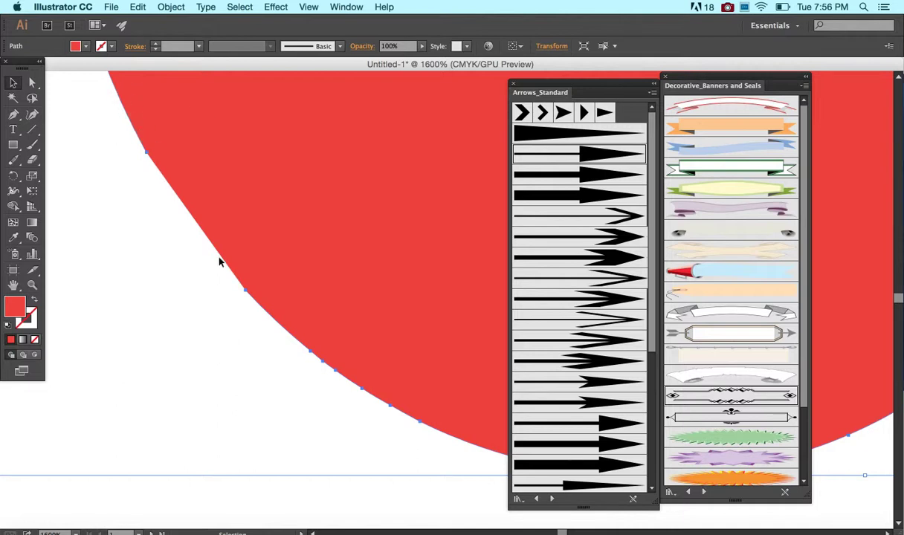
{"action": "left_click", "coordinate": [157, 46]}
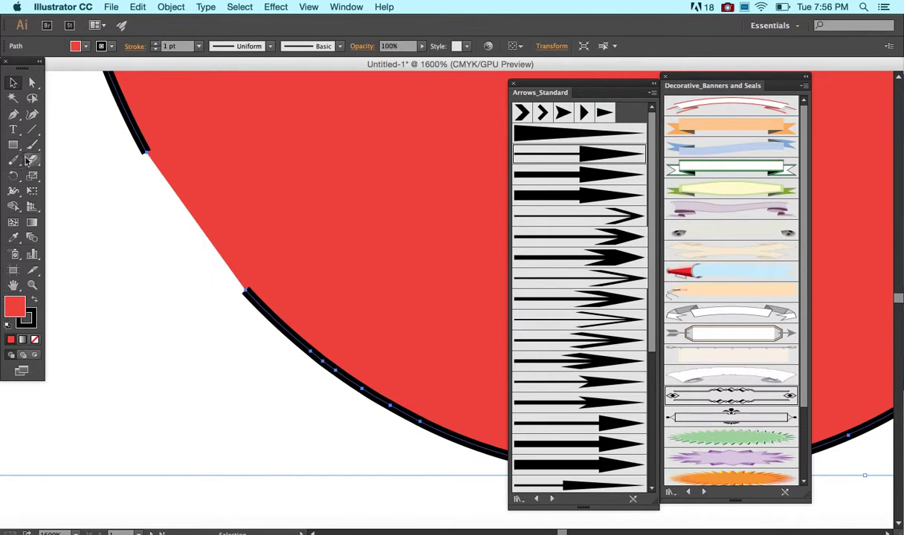
Try bridging the gap in the red shape's black outline with the Join tool, and undo the join.
{"action": "left_click_drag", "start_coordinate": [13, 159], "coordinate": [41, 174]}
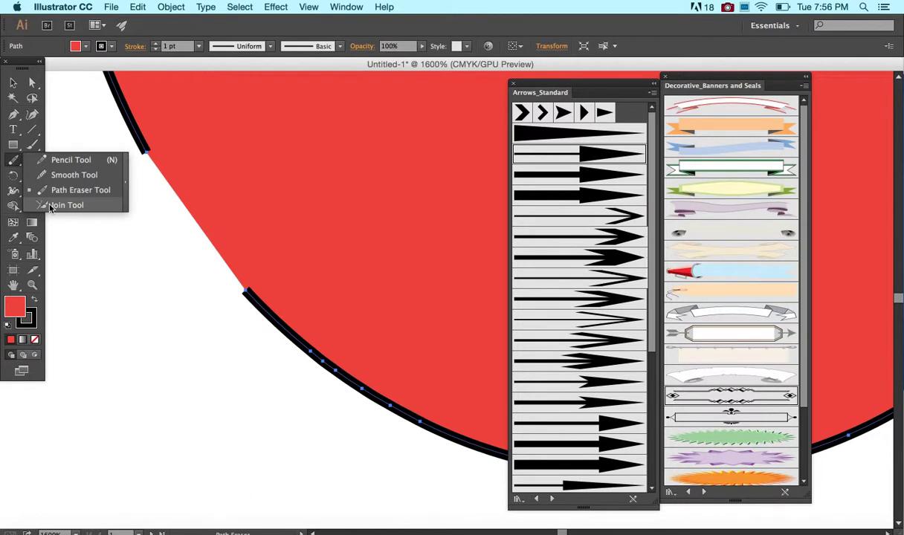
{"action": "left_click", "coordinate": [60, 205]}
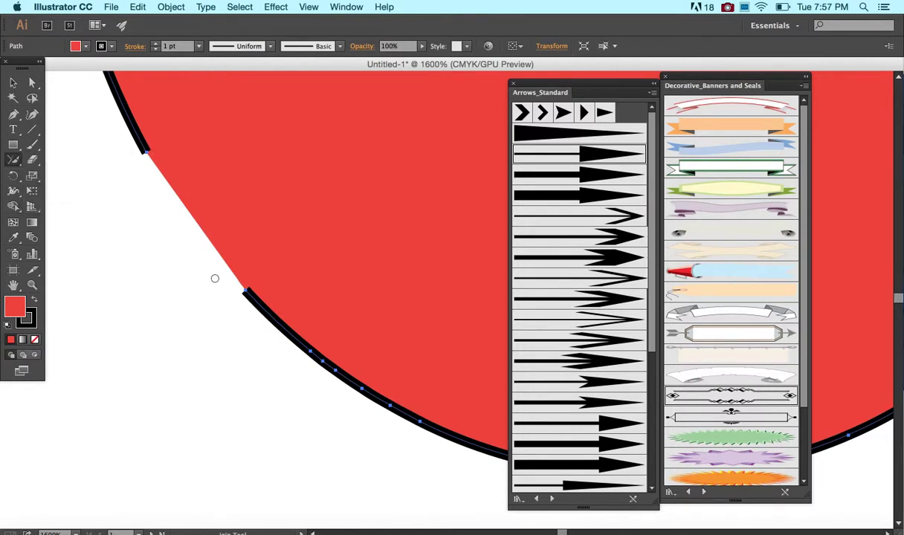
{"action": "mouse_move", "coordinate": [248, 291]}
{"action": "left_mouse_down"}
{"action": "mouse_move", "coordinate": [193, 231]}
{"action": "mouse_move", "coordinate": [142, 147]}
{"action": "left_mouse_up"}
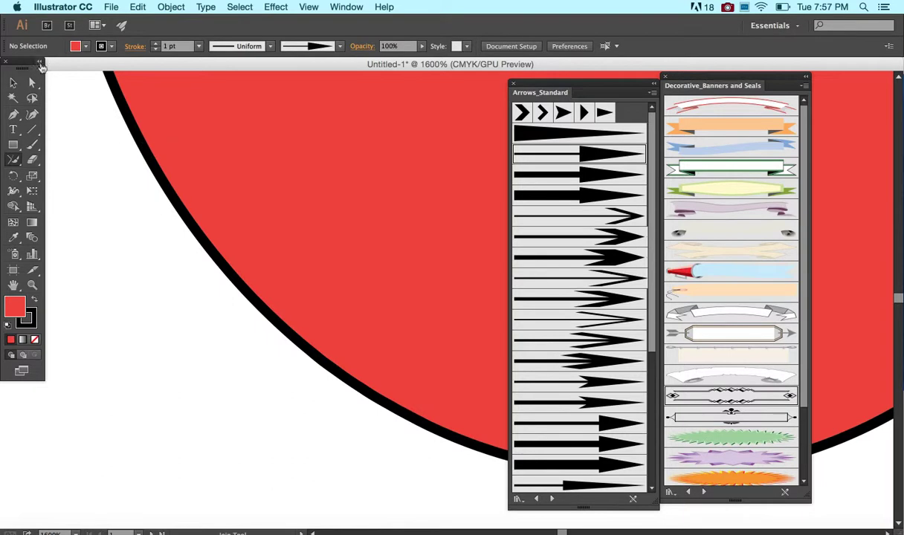
{"action": "left_click", "coordinate": [12, 82]}
{"action": "left_click", "coordinate": [153, 158]}
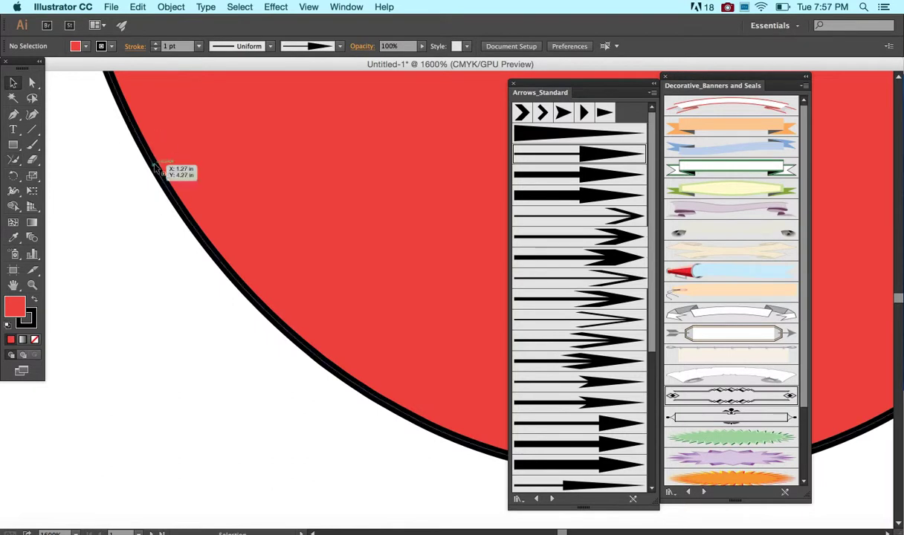
{"action": "left_click", "coordinate": [155, 166]}
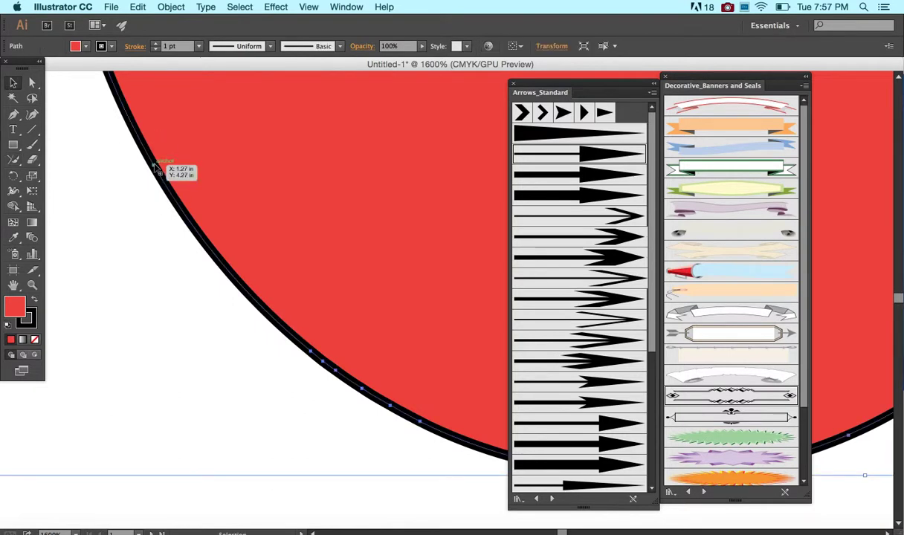
{"action": "key", "text": "Delete"}
Try closing the outline gap with a straight Pen tool segment between its two endpoints, and undo it.
{"action": "left_click", "coordinate": [13, 113]}
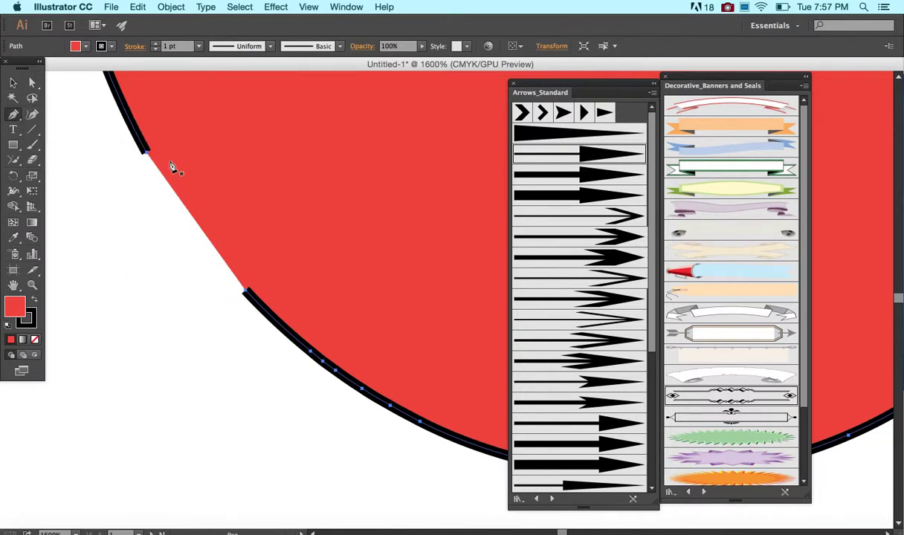
{"action": "left_click", "coordinate": [147, 151]}
{"action": "left_click", "coordinate": [246, 291]}
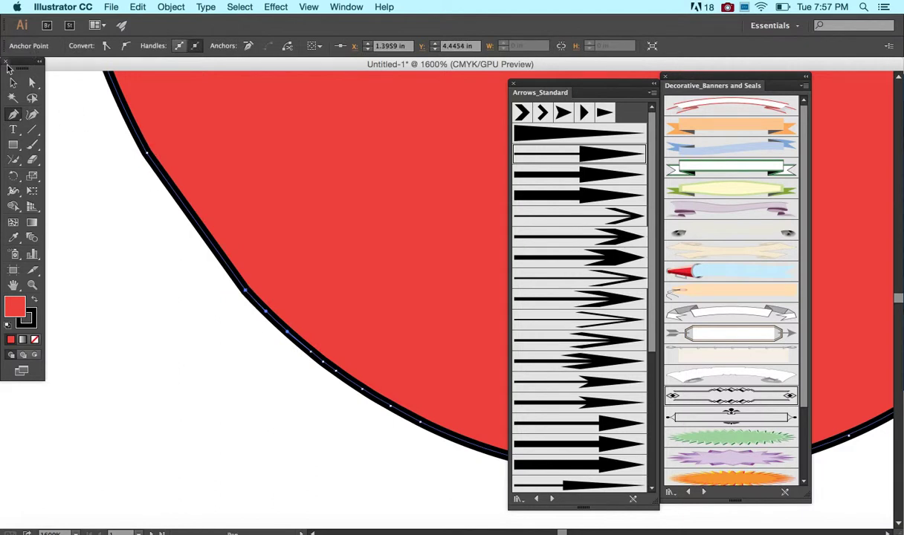
{"action": "key", "text": "super+z"}
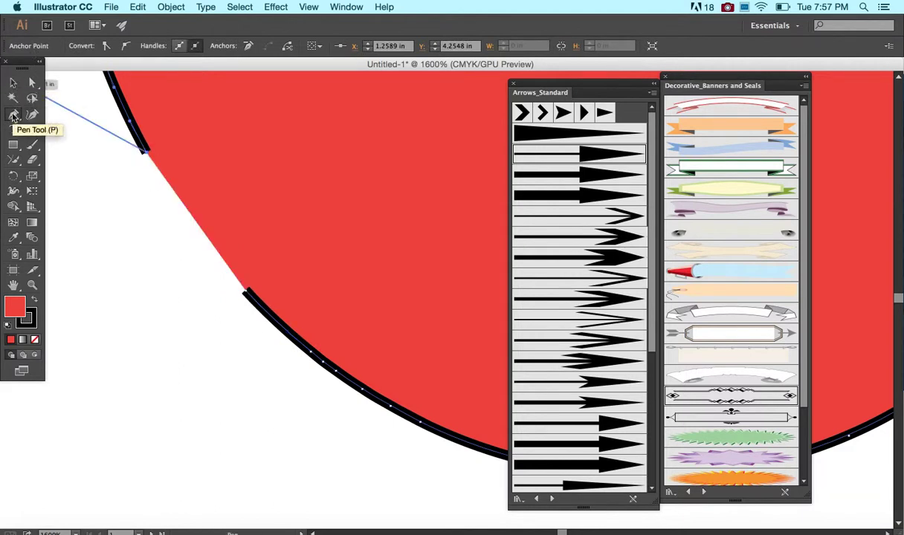
Join the two open endpoints of the red shape's outline again with the Join tool.
{"action": "left_click", "coordinate": [14, 160]}
{"action": "mouse_move", "coordinate": [145, 152]}
{"action": "left_mouse_down"}
{"action": "mouse_move", "coordinate": [184, 152]}
{"action": "mouse_move", "coordinate": [240, 222]}
{"action": "mouse_move", "coordinate": [199, 270]}
{"action": "mouse_move", "coordinate": [246, 288]}
{"action": "mouse_move", "coordinate": [229, 289]}
{"action": "left_mouse_up"}
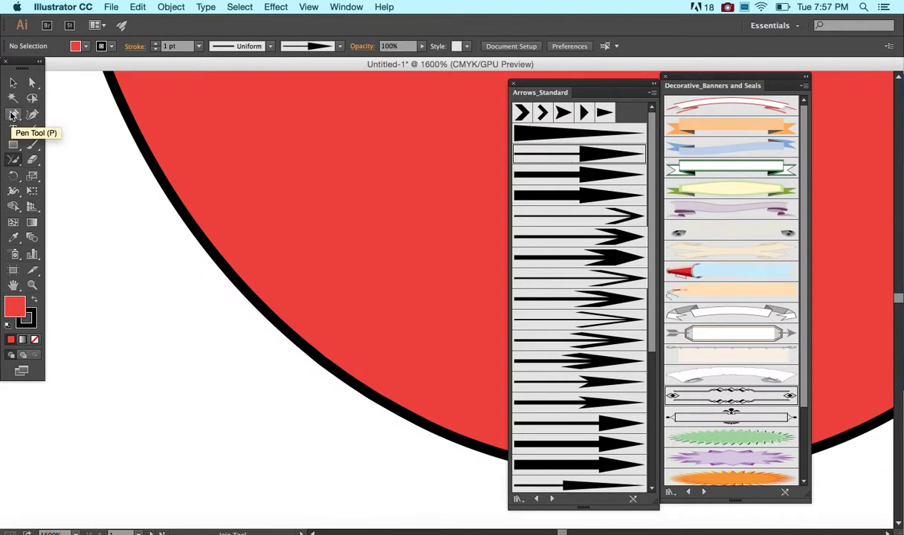
{"action": "left_click", "coordinate": [11, 165]}
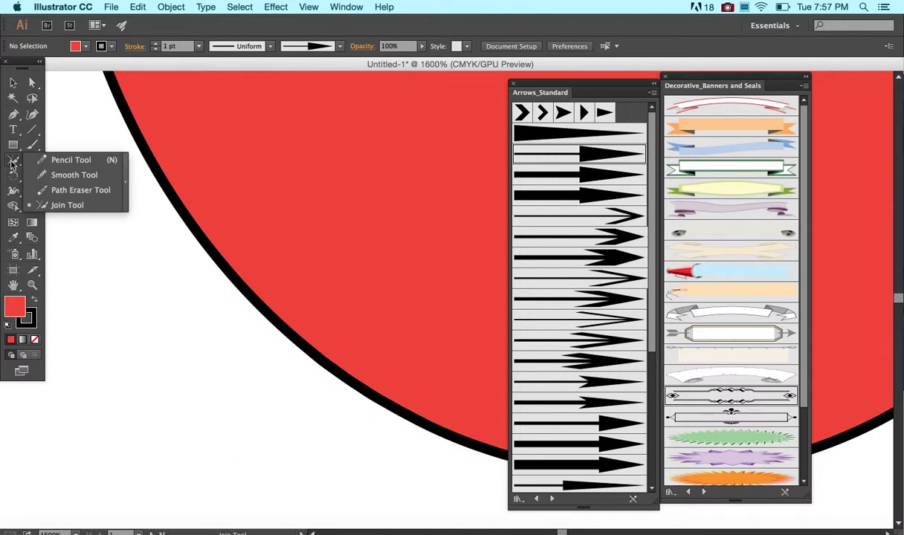
{"action": "left_click", "coordinate": [13, 163]}
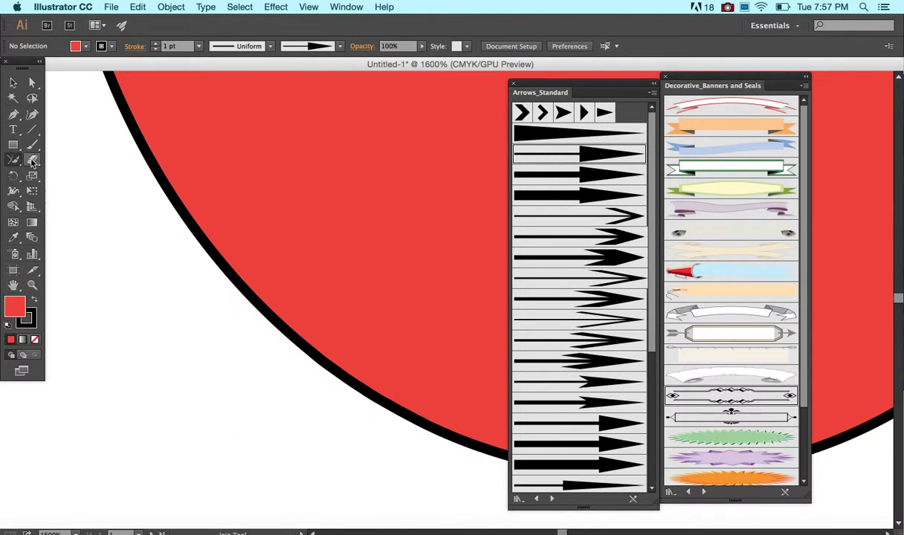
Use the Eraser tool on the red shape to trim its inner curve and cut a diagonal and a vertical channel through its lower bend.
{"action": "key", "text": "super+minus"}
{"action": "left_click", "coordinate": [33, 161]}
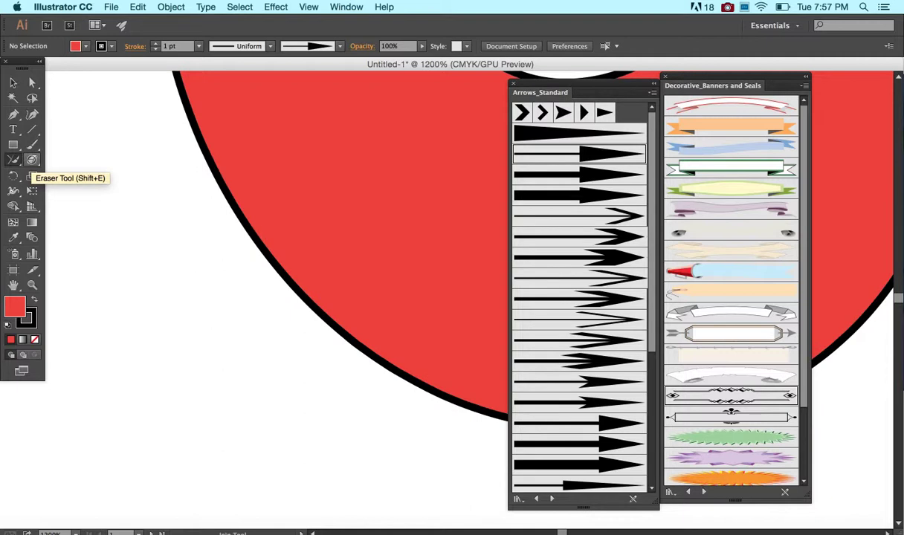
{"action": "key", "text": "super+minus"}
{"action": "scroll", "coordinate": [226, 204], "scroll_direction": "right", "scroll_amount": 5}
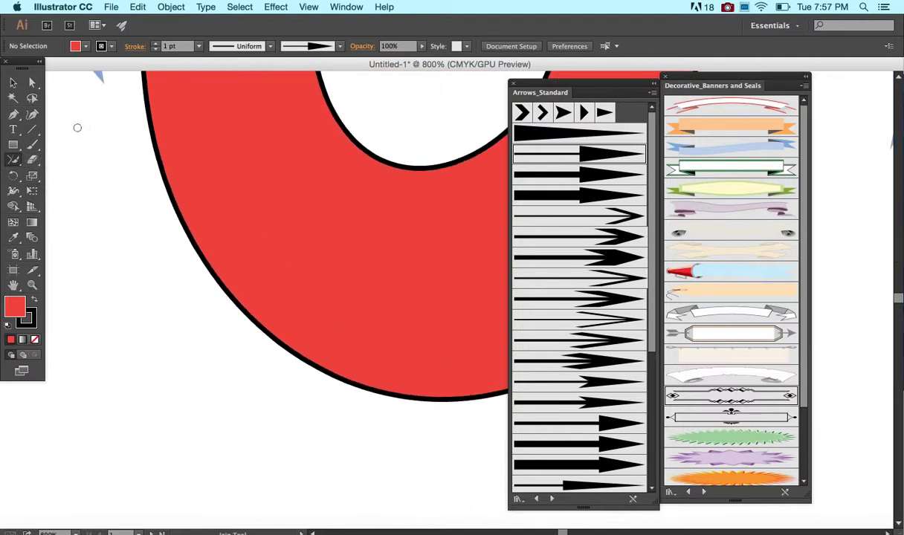
{"action": "left_click", "coordinate": [13, 83]}
{"action": "left_click", "coordinate": [227, 195]}
{"action": "scroll", "coordinate": [227, 195], "scroll_direction": "up", "scroll_amount": 3}
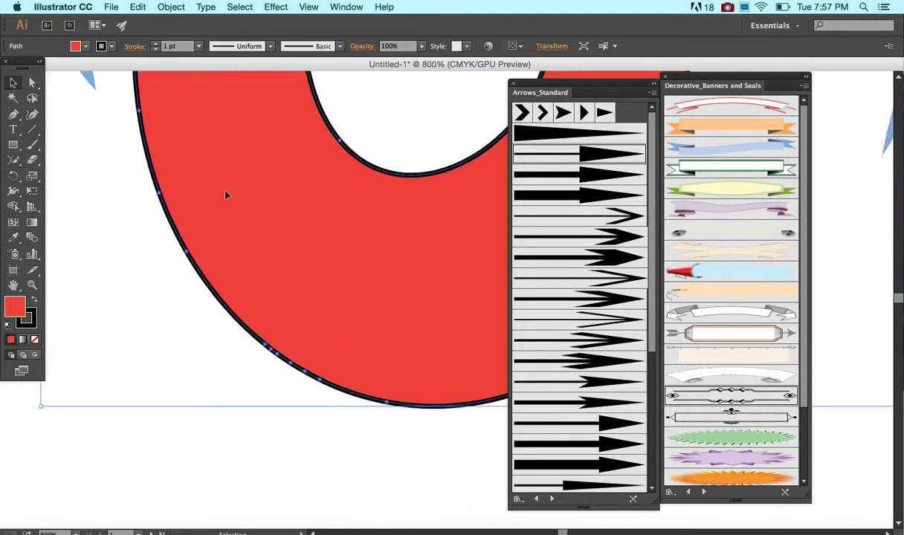
{"action": "left_click", "coordinate": [32, 160]}
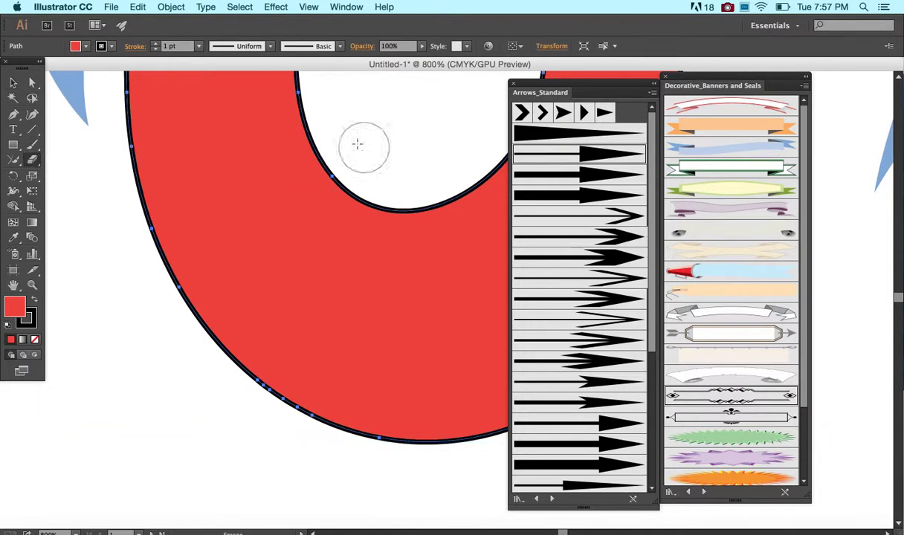
{"action": "left_click_drag", "start_coordinate": [320, 117], "coordinate": [324, 154]}
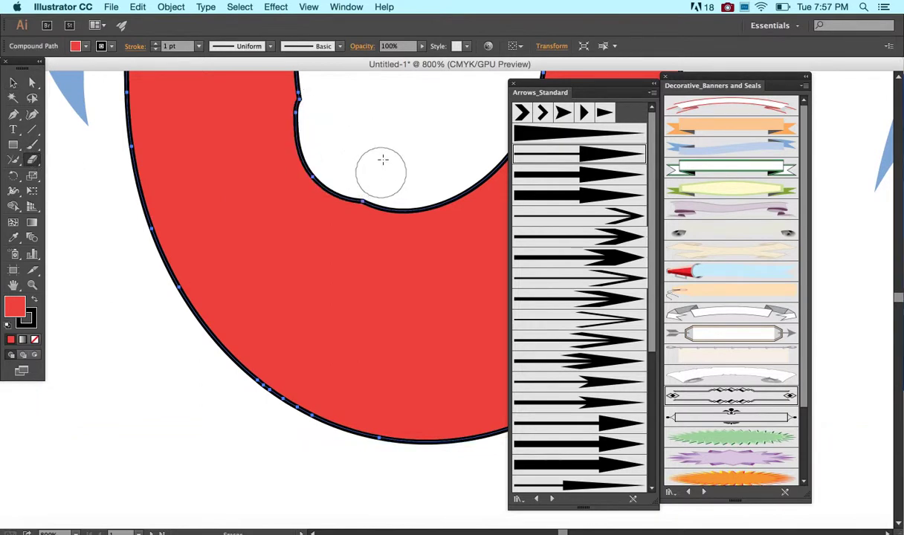
{"action": "left_click_drag", "start_coordinate": [383, 152], "coordinate": [209, 374]}
{"action": "left_click_drag", "start_coordinate": [421, 158], "coordinate": [425, 450]}
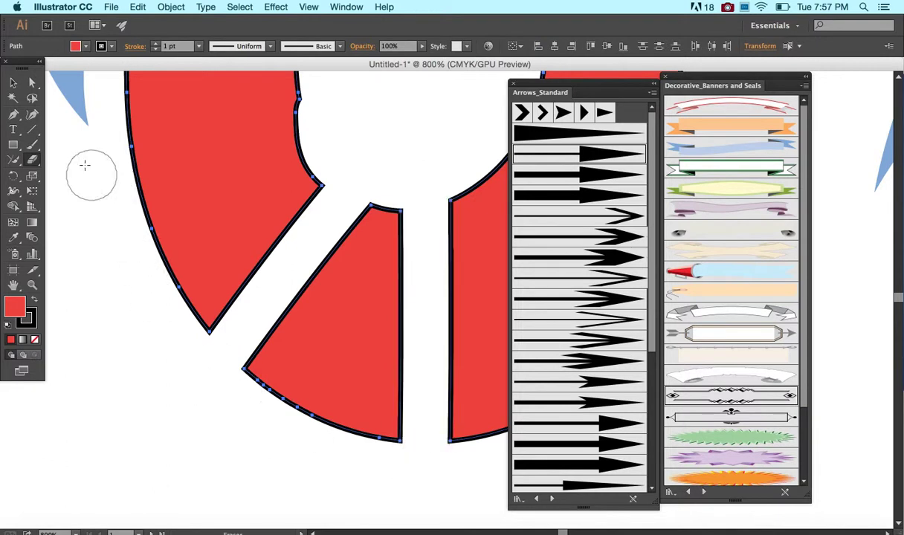
Set the Eraser tool's size to 4 pt and cut a narrow channel down through the red wedge at the bottom.
{"action": "left_click", "coordinate": [35, 162]}
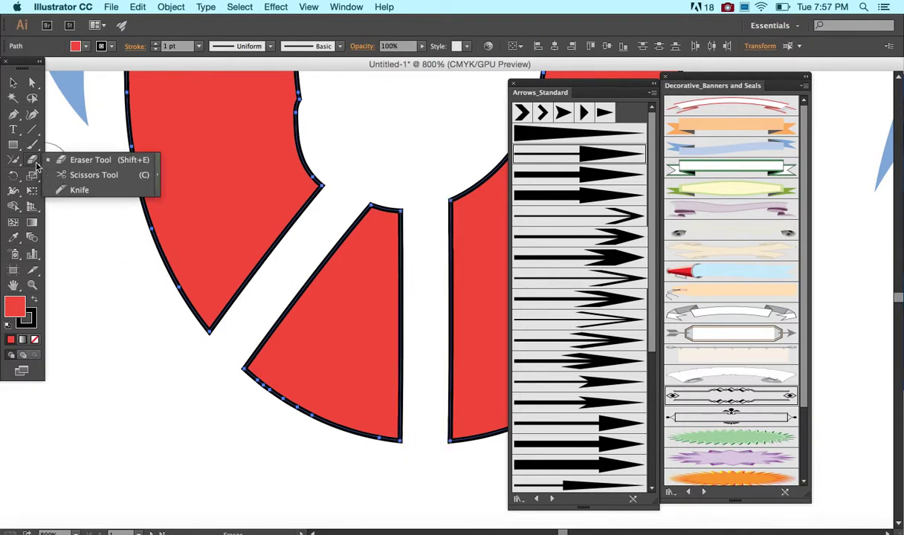
{"action": "left_click", "coordinate": [30, 162]}
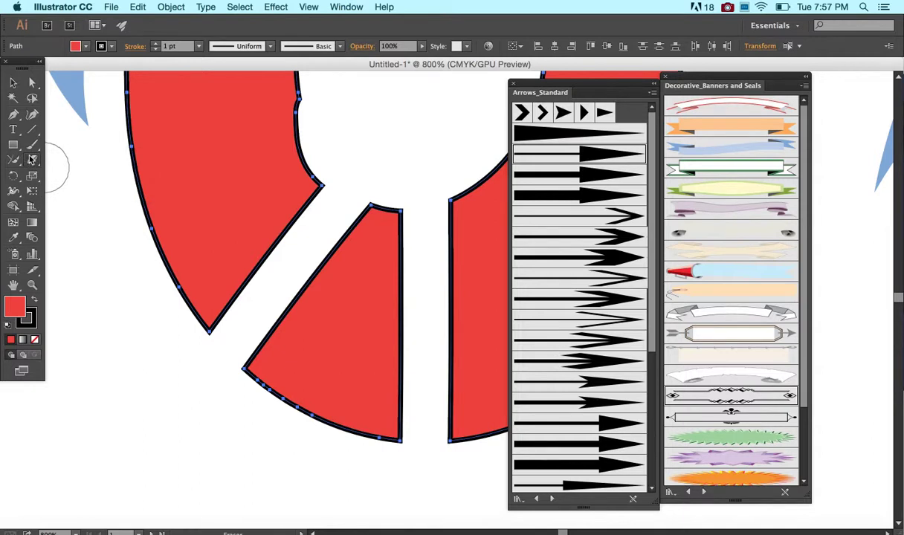
{"action": "double_click", "coordinate": [32, 159]}
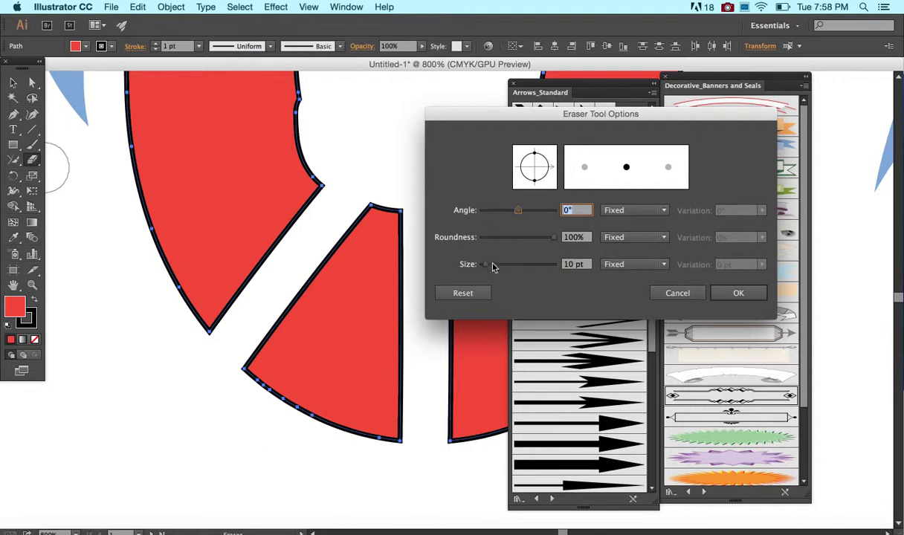
{"action": "left_click_drag", "start_coordinate": [485, 264], "coordinate": [468, 269]}
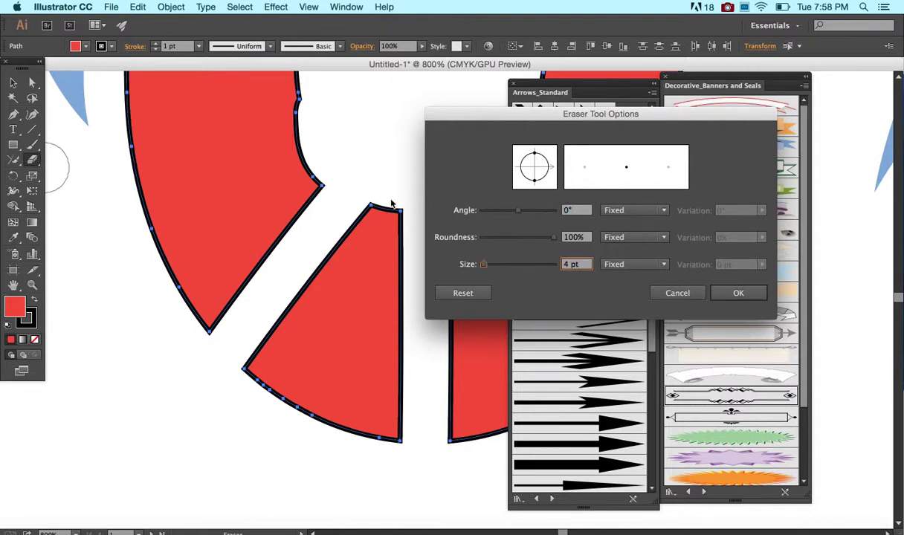
{"action": "left_click", "coordinate": [733, 292]}
{"action": "mouse_move", "coordinate": [376, 208]}
{"action": "left_mouse_down"}
{"action": "mouse_move", "coordinate": [364, 302]}
{"action": "mouse_move", "coordinate": [322, 453]}
{"action": "left_mouse_up"}
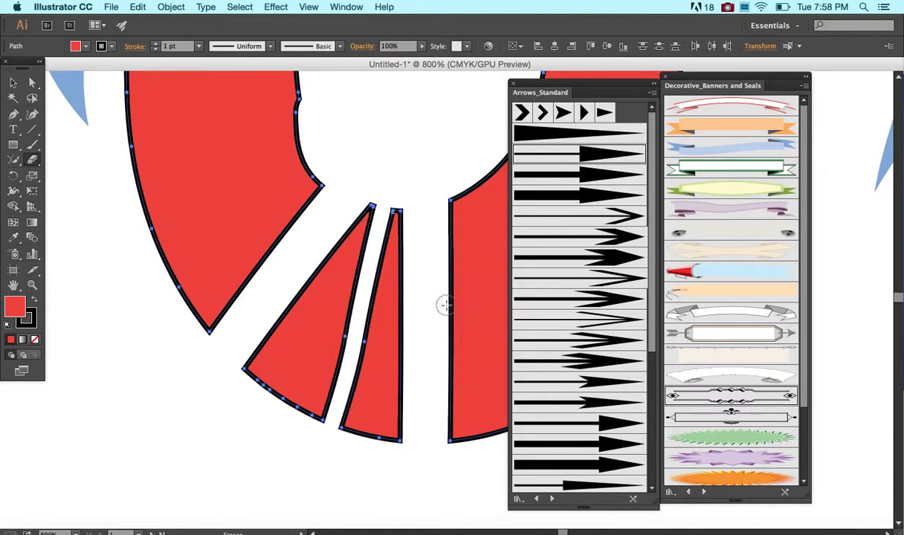
Try splitting the left red piece with the Scissors tool, move its lower part away, and undo the move and the cut.
{"action": "left_click", "coordinate": [31, 164]}
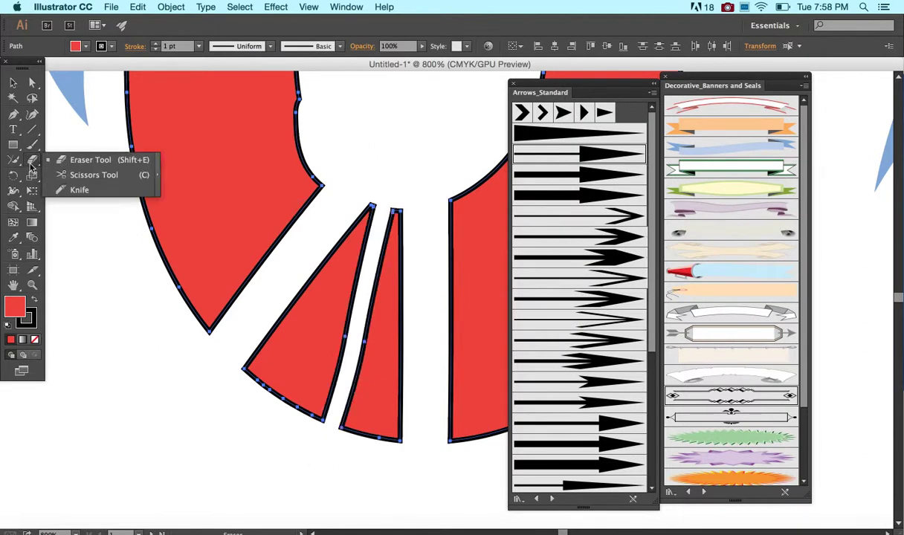
{"action": "left_click", "coordinate": [55, 174]}
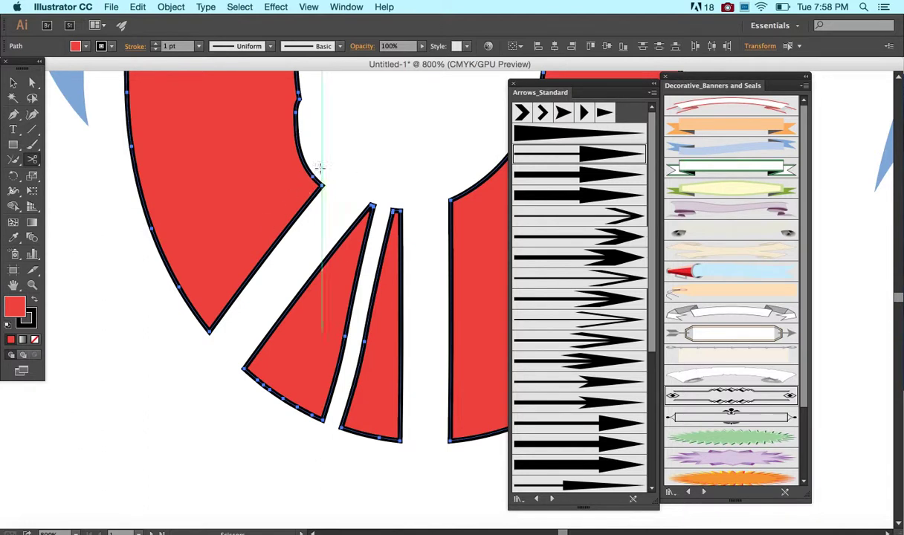
{"action": "left_click", "coordinate": [296, 111]}
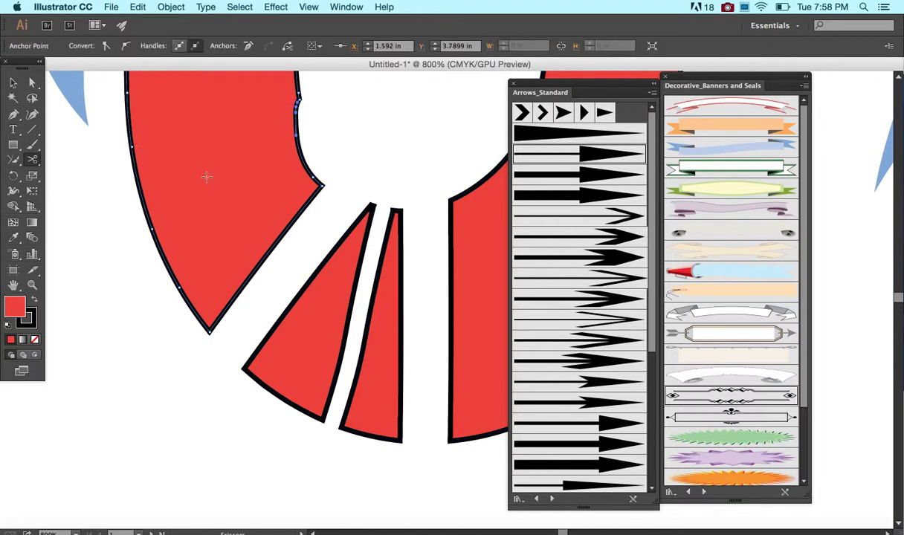
{"action": "left_click", "coordinate": [12, 83]}
{"action": "left_click", "coordinate": [88, 247]}
{"action": "left_click", "coordinate": [214, 199]}
{"action": "left_click_drag", "start_coordinate": [286, 202], "coordinate": [367, 184]}
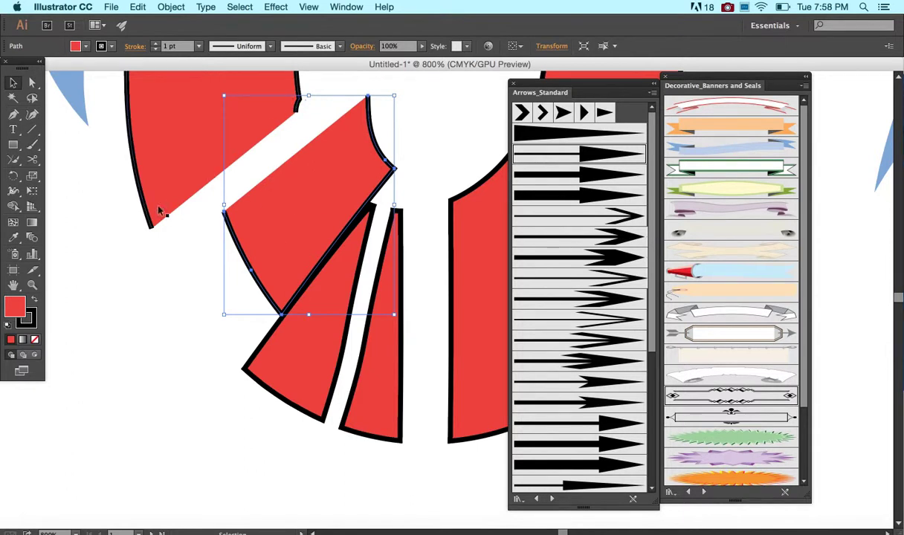
{"action": "key", "text": "super+z"}
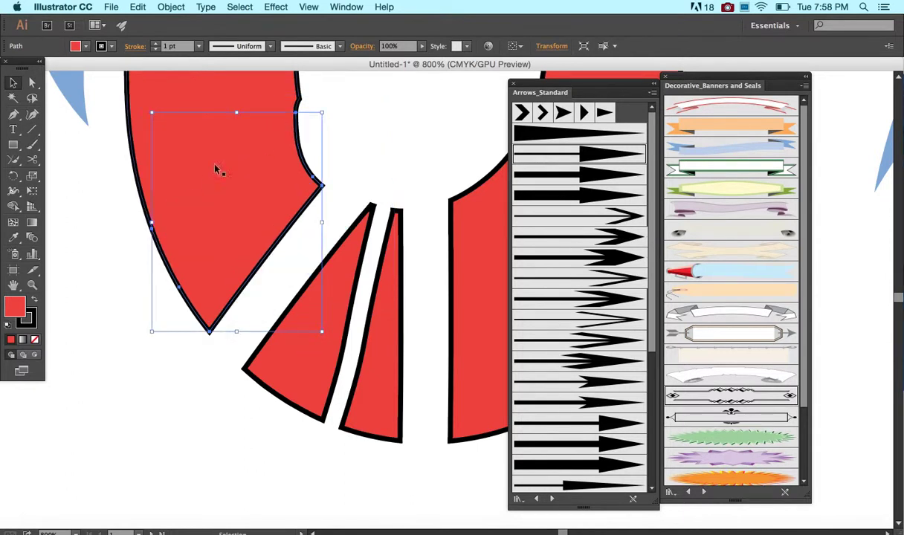
{"action": "key", "text": "super+z"}
Slice the left red piece diagonally from its inner notch to its outer edge with the Knife tool.
{"action": "left_click", "coordinate": [29, 148]}
{"action": "left_click", "coordinate": [32, 160]}
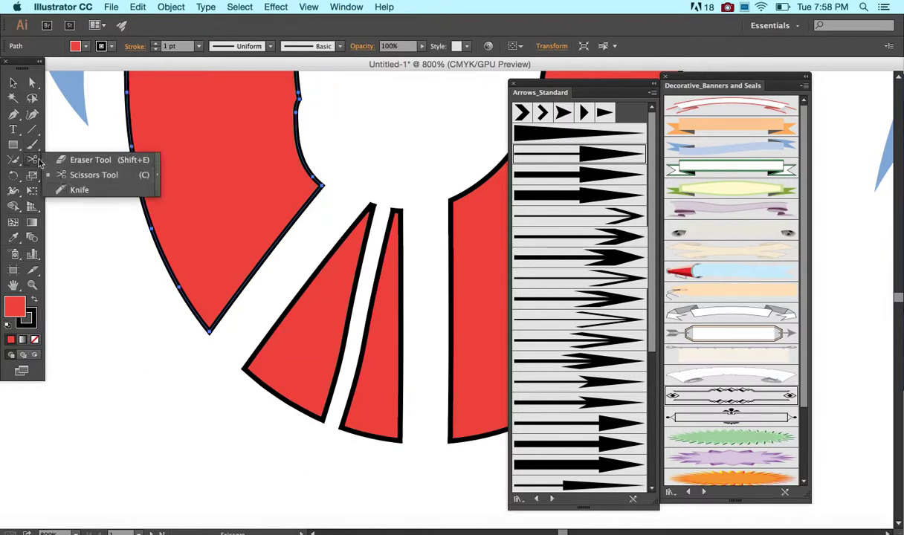
{"action": "left_click", "coordinate": [67, 189]}
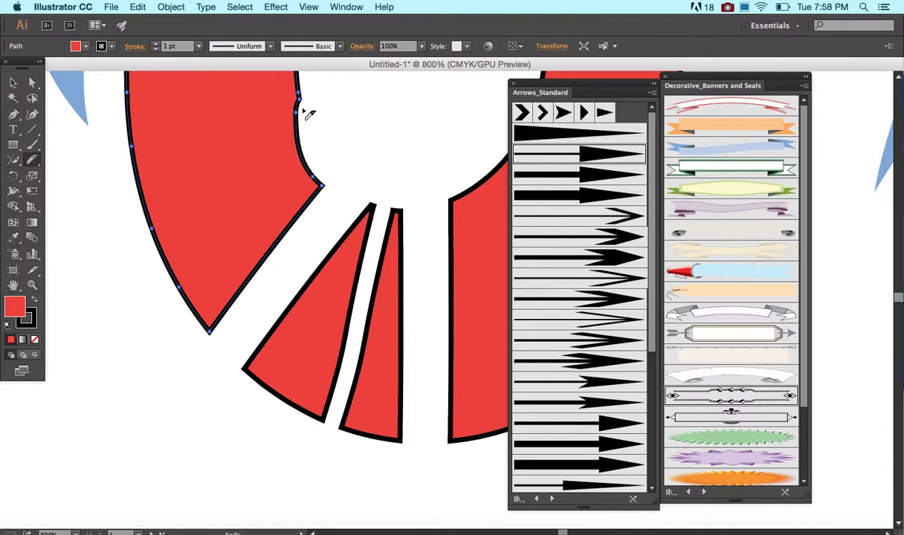
{"action": "left_click_drag", "start_coordinate": [302, 112], "coordinate": [130, 243]}
{"action": "left_click", "coordinate": [13, 82]}
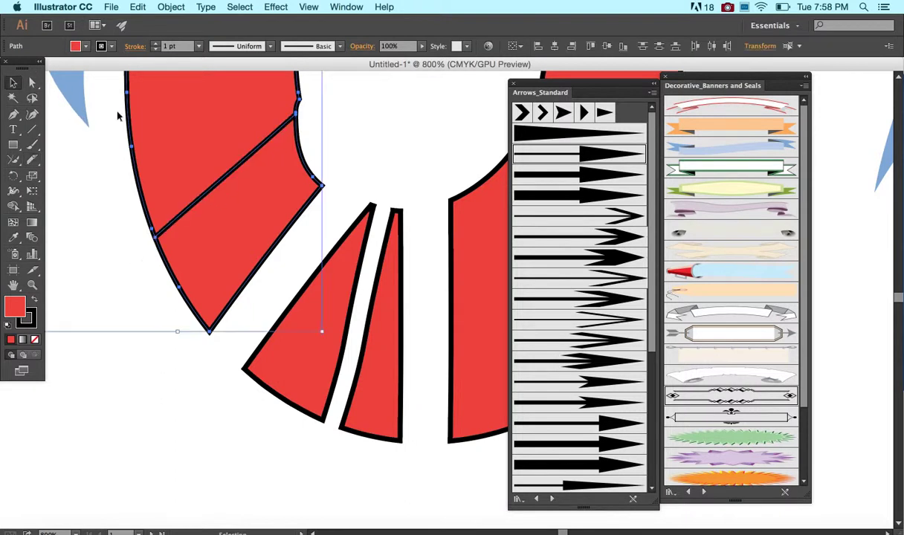
Move the lower section of the knife-cut piece down to separate it, and undo the move.
{"action": "left_click", "coordinate": [234, 202]}
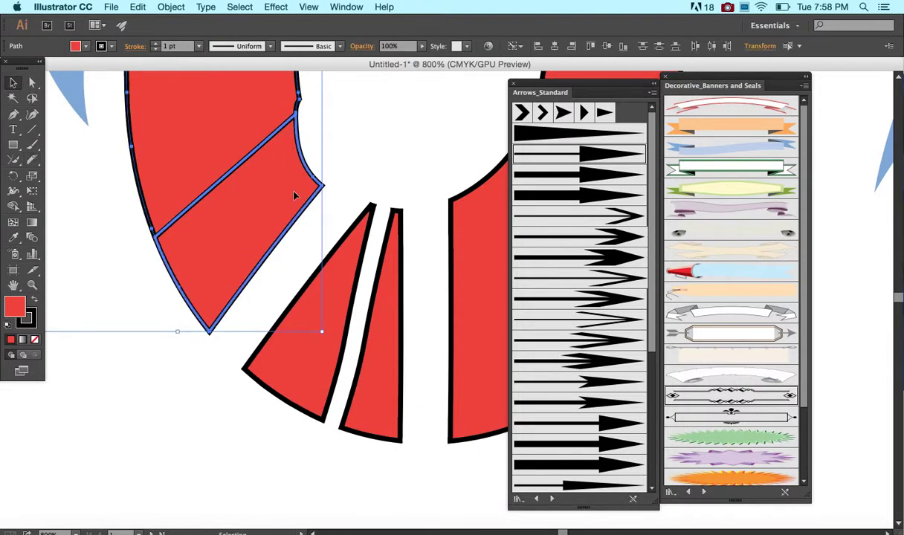
{"action": "key", "text": "shift+Down"}
{"action": "key", "text": "super+z"}
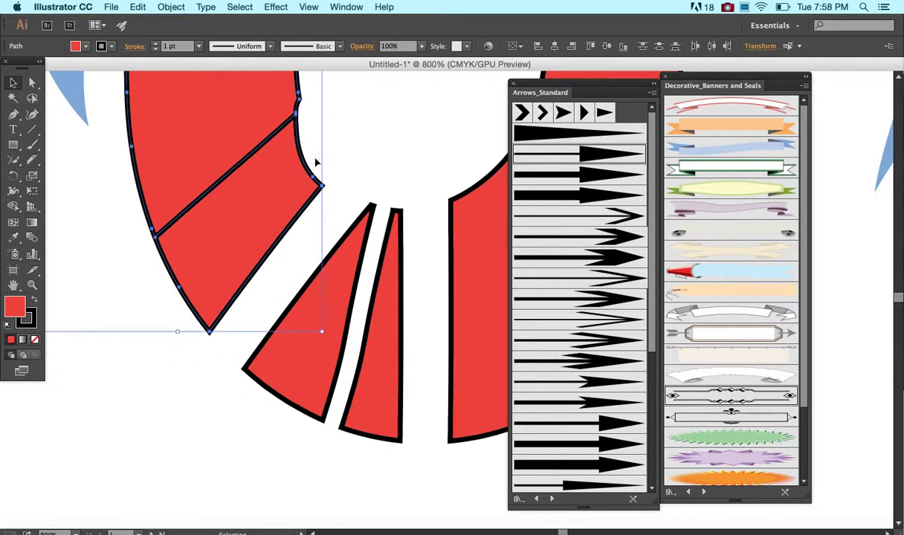
{"action": "left_click", "coordinate": [286, 156]}
{"action": "key", "text": "shift+Down"}
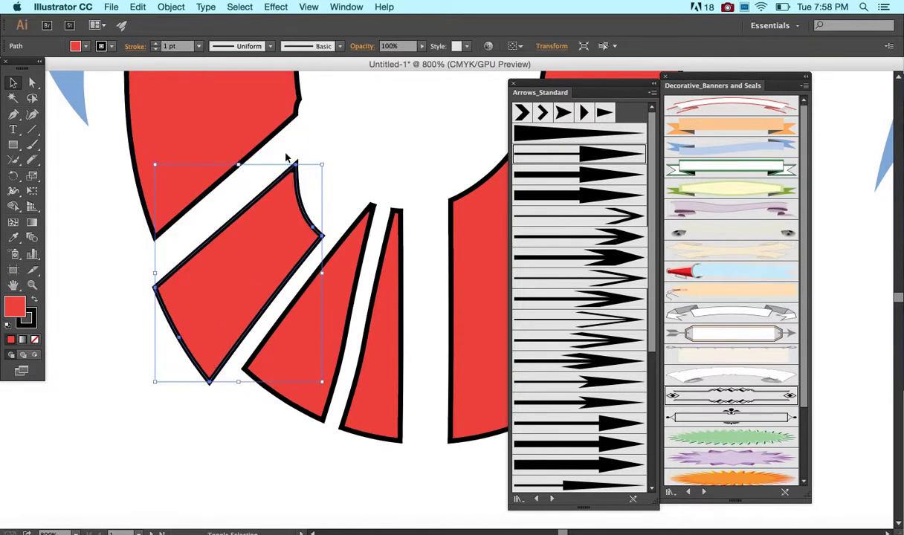
{"action": "key", "text": "super+z"}
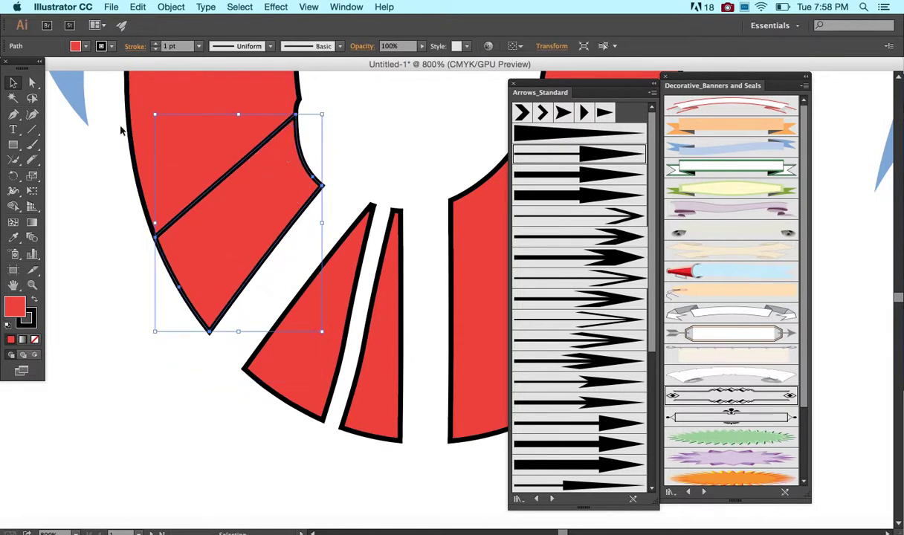
Draw a straight diagonal line across the left red piece above the knife cut, extending past both edges.
{"action": "scroll", "coordinate": [84, 223], "scroll_direction": "up", "scroll_amount": 5}
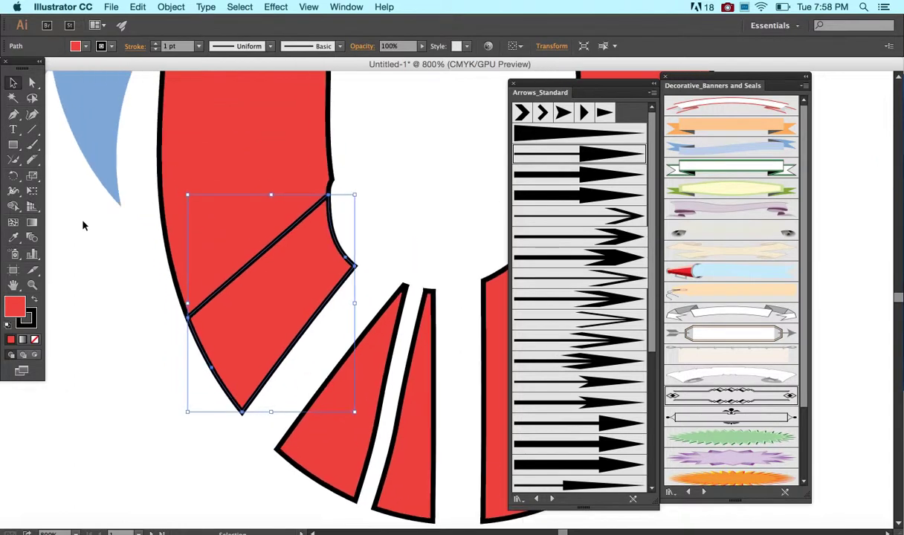
{"action": "left_click", "coordinate": [84, 225]}
{"action": "left_click", "coordinate": [207, 155]}
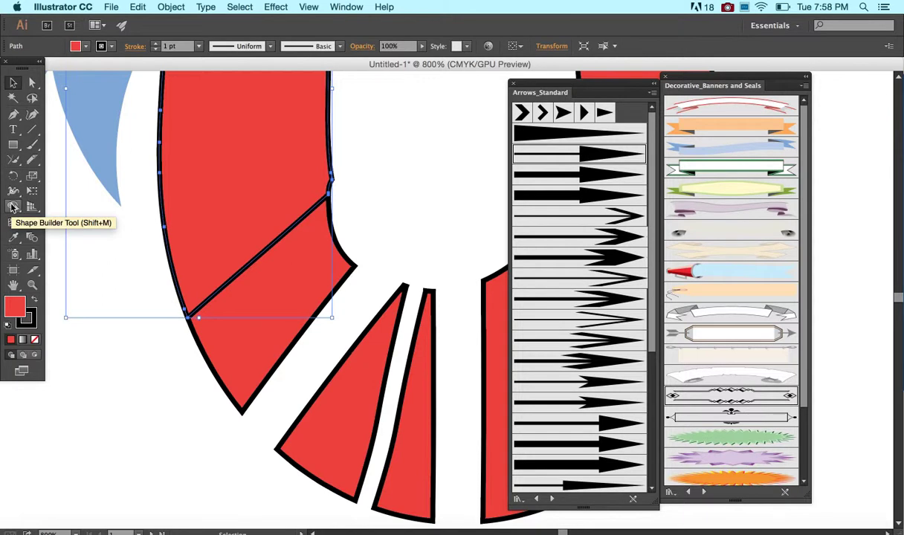
{"action": "left_click", "coordinate": [32, 130]}
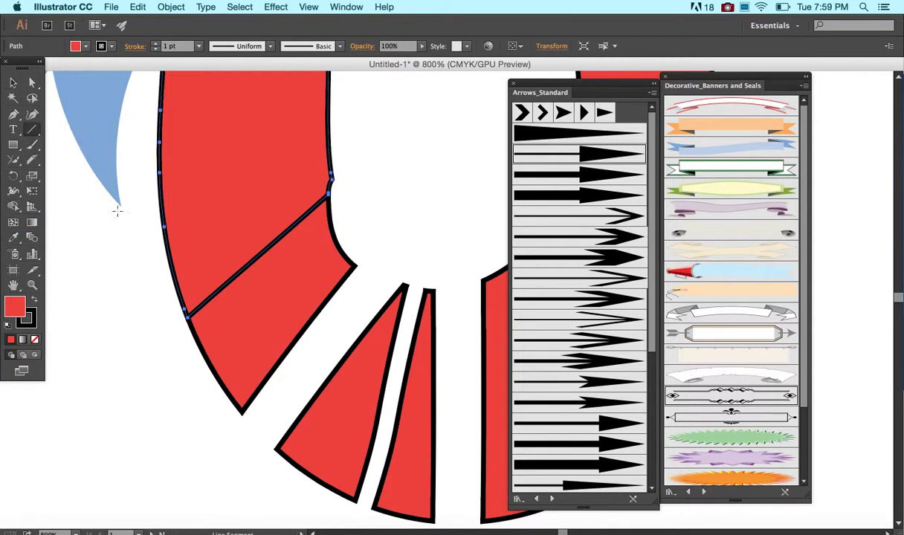
{"action": "left_click_drag", "start_coordinate": [133, 262], "coordinate": [339, 117]}
{"action": "left_click", "coordinate": [12, 83]}
Shift the diagonal line to the right so its lower end rests on the red piece's outer outline.
{"action": "left_click", "coordinate": [162, 215]}
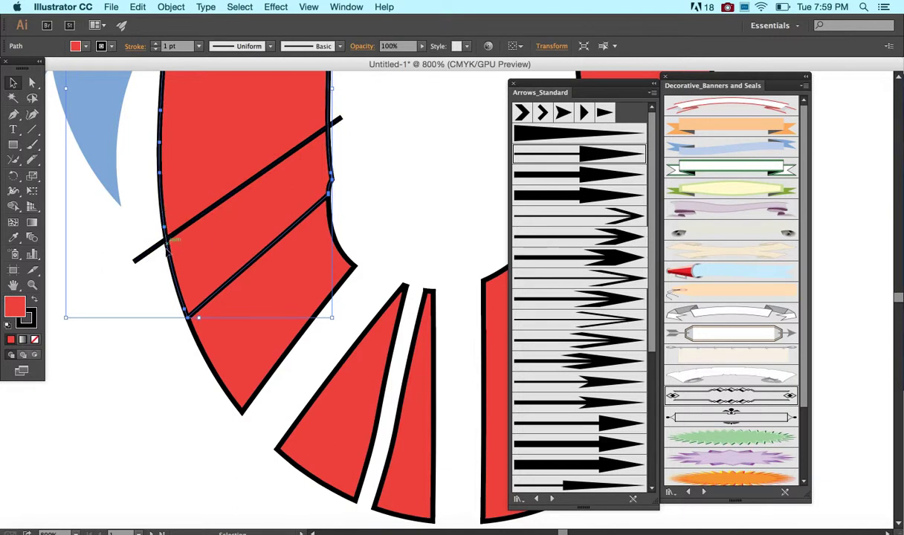
{"action": "left_click", "coordinate": [173, 237]}
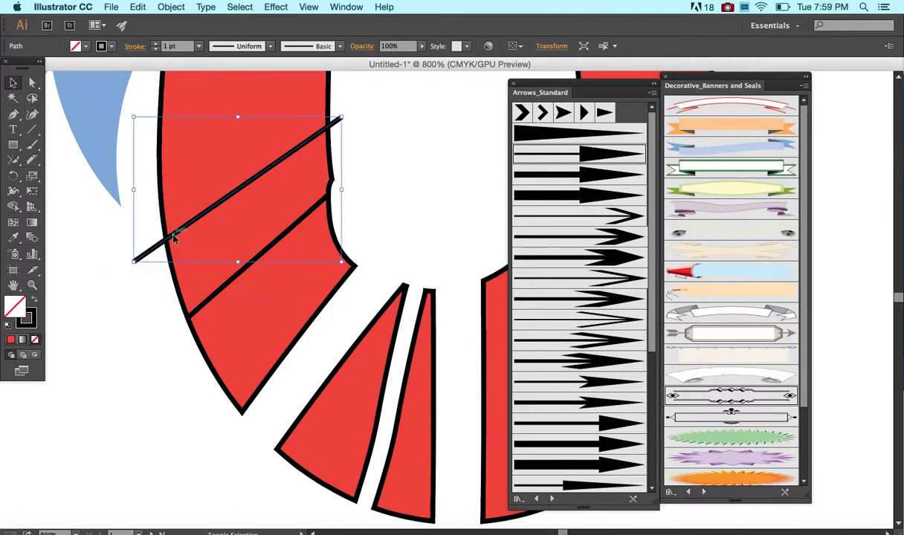
{"action": "key", "text": "shift+Right"}
{"action": "mouse_move", "coordinate": [197, 249]}
{"action": "left_mouse_down"}
{"action": "mouse_move", "coordinate": [183, 239]}
{"action": "mouse_move", "coordinate": [197, 249]}
{"action": "left_mouse_up"}
{"action": "left_click", "coordinate": [167, 293]}
{"action": "left_click", "coordinate": [186, 256]}
{"action": "left_click_drag", "start_coordinate": [186, 257], "coordinate": [181, 256]}
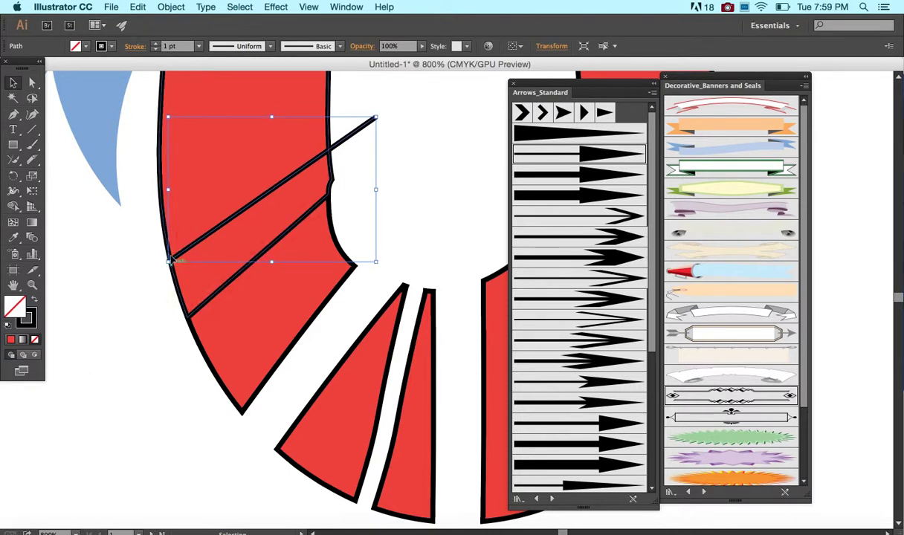
{"action": "left_click", "coordinate": [389, 142]}
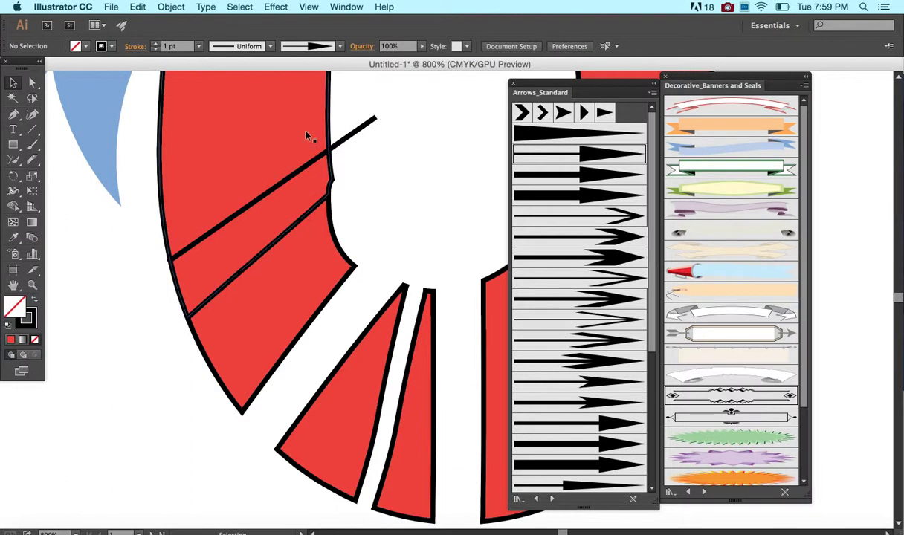
Split the upper red piece along the diagonal line with the Shape Builder tool, and deselect everything.
{"action": "left_click", "coordinate": [333, 135]}
{"action": "left_click", "coordinate": [338, 132], "text": "shift"}
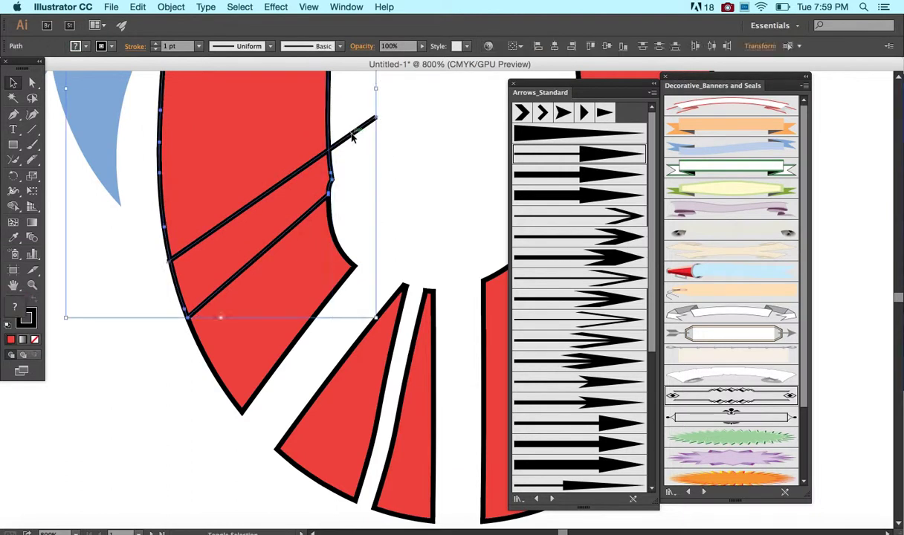
{"action": "left_click", "coordinate": [13, 206]}
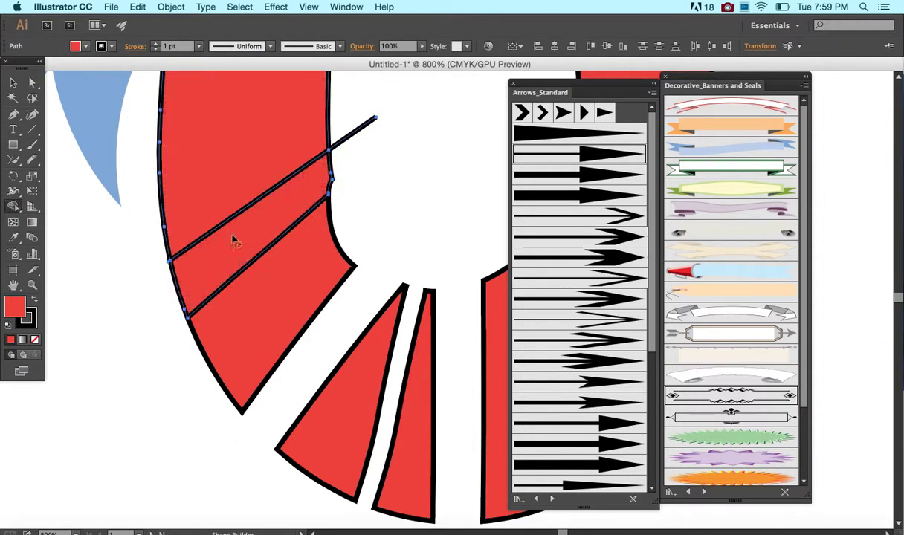
{"action": "left_click", "coordinate": [13, 82]}
{"action": "left_click", "coordinate": [113, 246]}
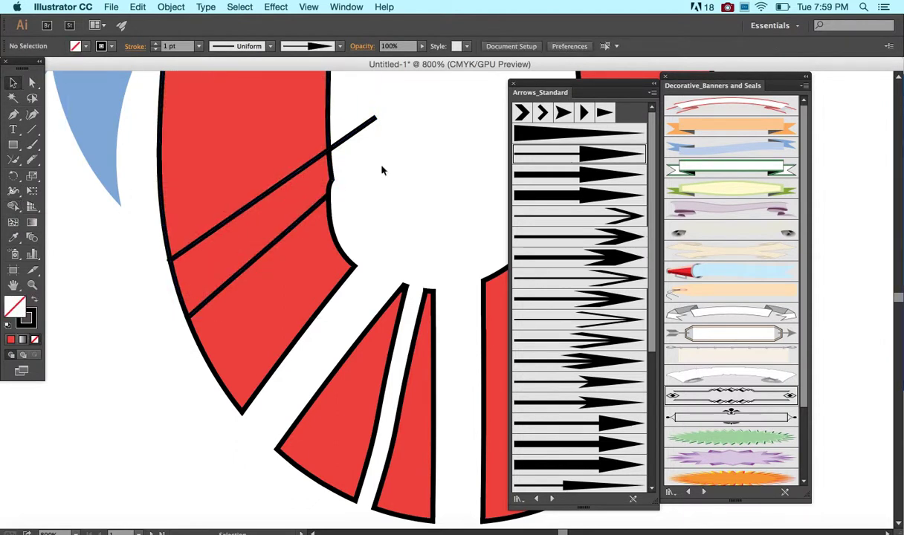
Delete the line's excess end beyond the inner edge and the leftover stub at the outer edge.
{"action": "left_click", "coordinate": [369, 126]}
{"action": "key", "text": "backslash"}
{"action": "key", "text": "Delete"}
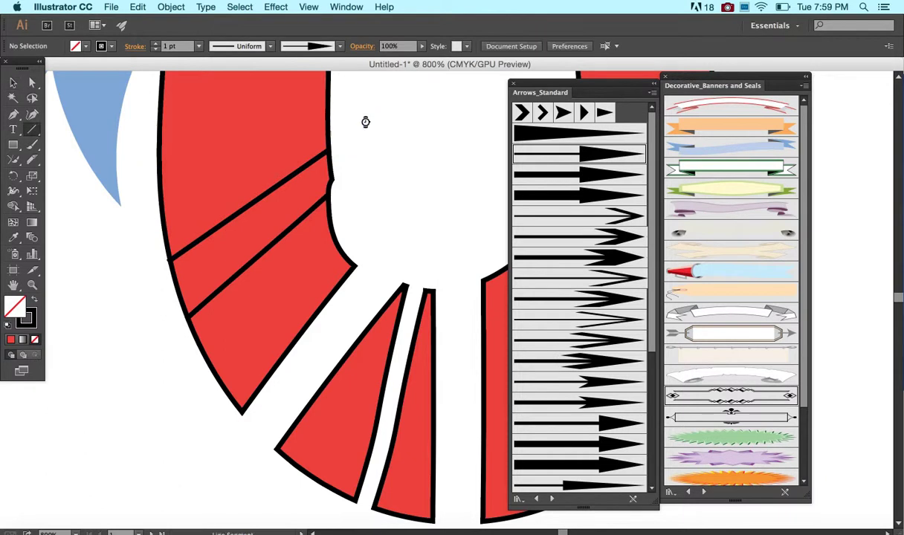
{"action": "left_click", "coordinate": [322, 154]}
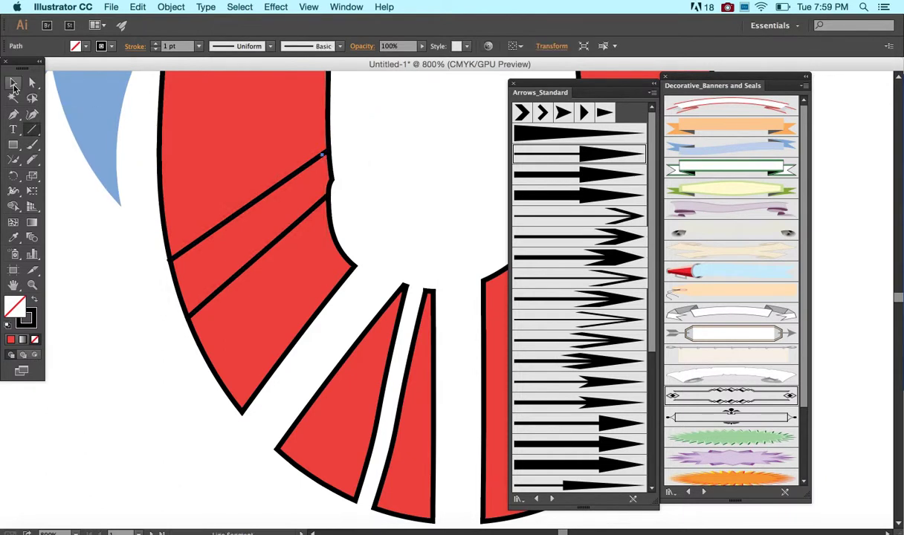
{"action": "left_click", "coordinate": [13, 83]}
{"action": "left_click", "coordinate": [106, 266]}
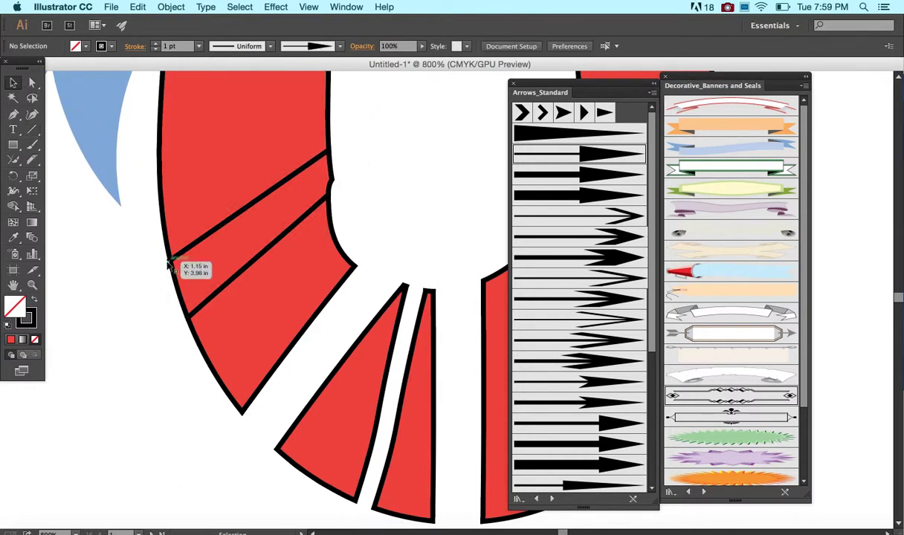
{"action": "left_click", "coordinate": [170, 263]}
{"action": "key", "text": "Delete"}
Pull the narrow strip out from between the two cuts in the left red piece and delete it.
{"action": "left_click", "coordinate": [219, 272]}
{"action": "left_click_drag", "start_coordinate": [220, 272], "coordinate": [291, 234]}
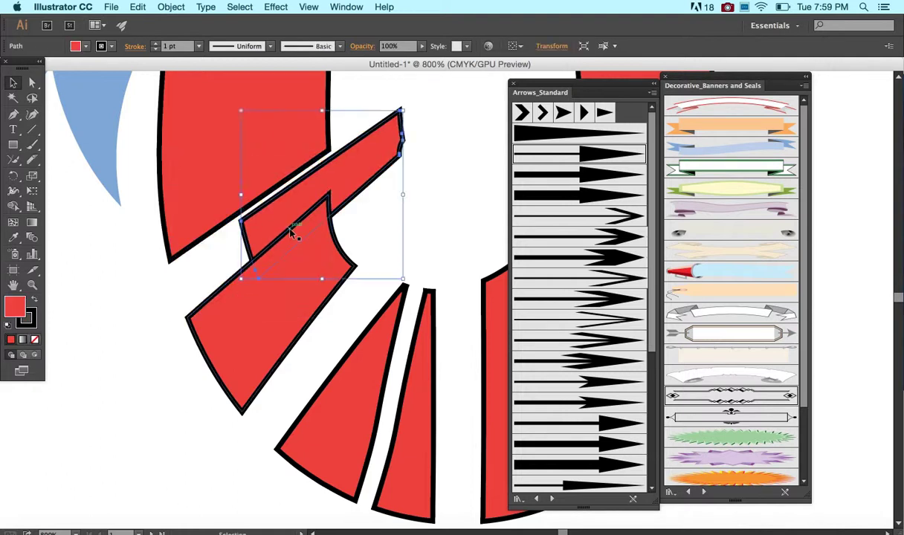
{"action": "left_click", "coordinate": [32, 160]}
{"action": "left_click", "coordinate": [32, 160]}
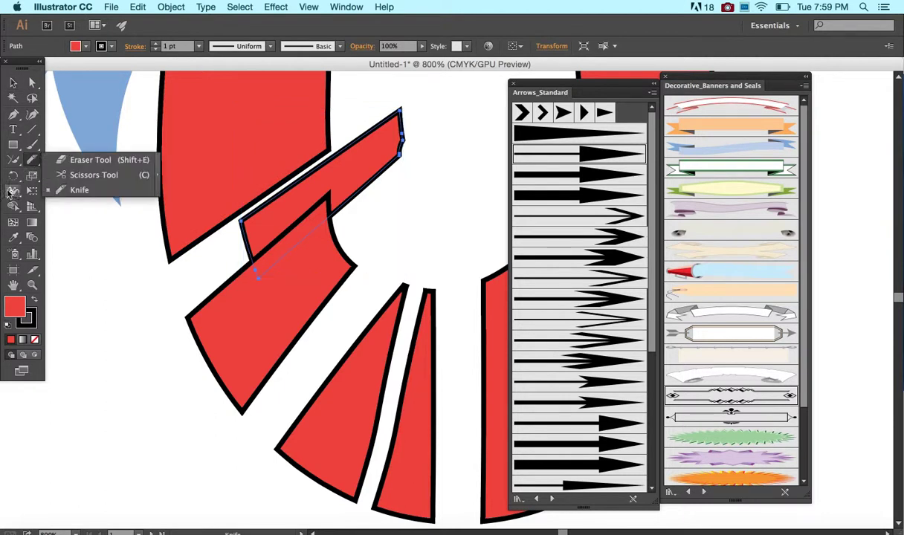
{"action": "left_click", "coordinate": [15, 84]}
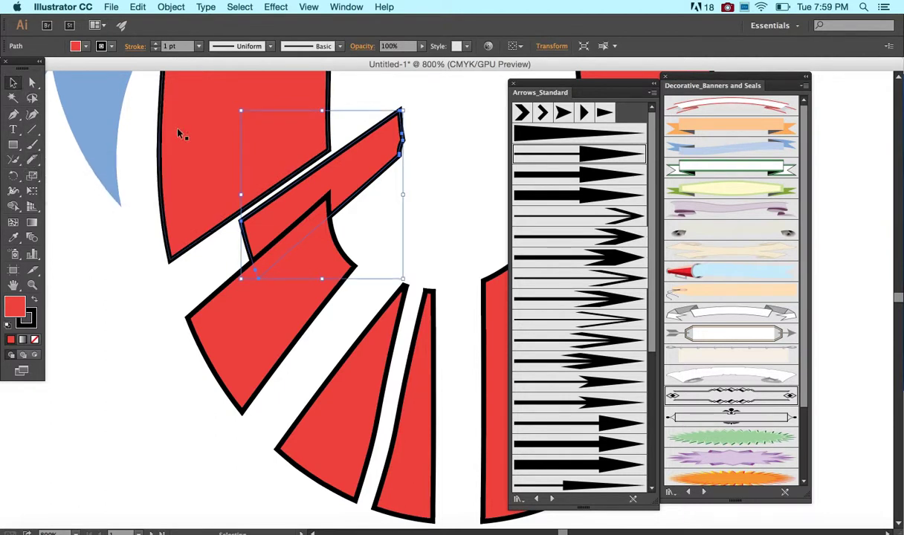
{"action": "key", "text": "Delete"}
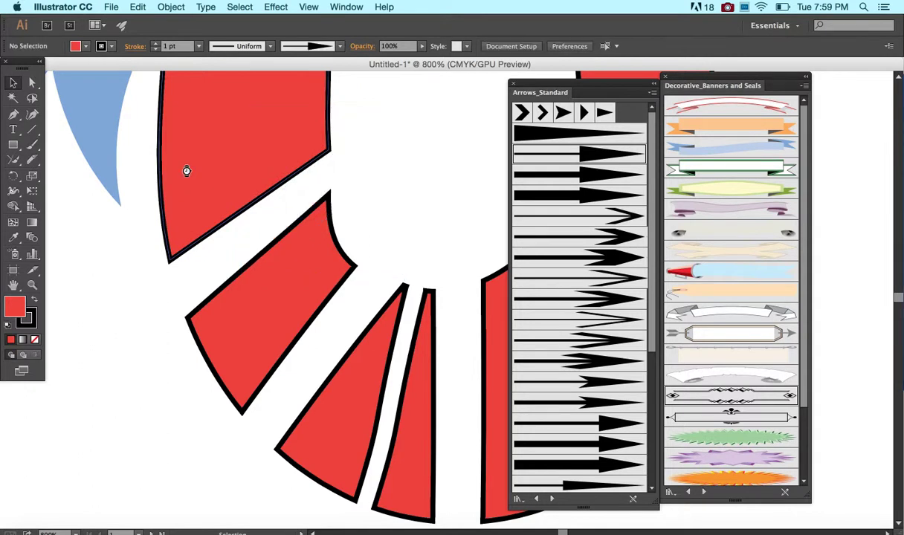
Close the Arrows_Standard brush library.
{"action": "left_click", "coordinate": [514, 84]}
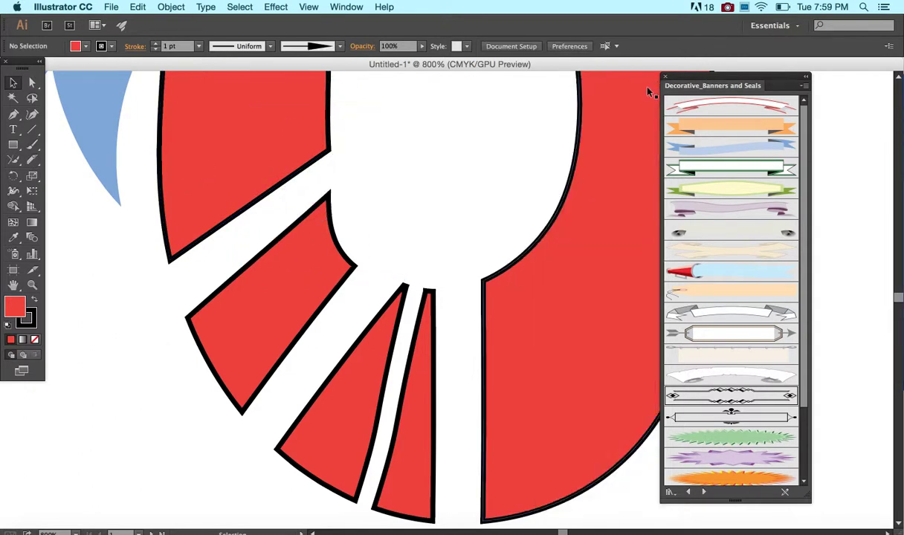
Close the Decorative_Banners and Seals brush library.
{"action": "left_click", "coordinate": [666, 76]}
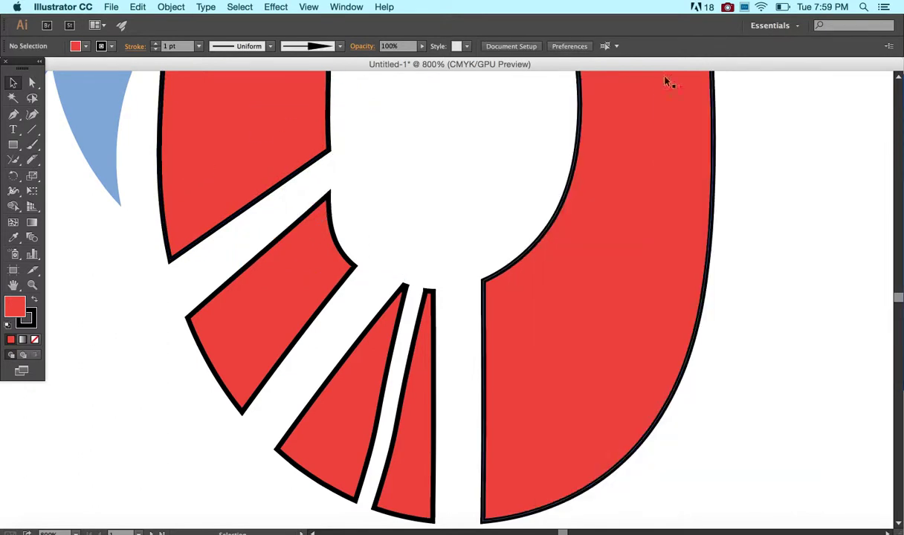
Select the red wedge just below the upper-left piece and rotate it by 4° with preview on.
{"action": "left_click", "coordinate": [13, 175]}
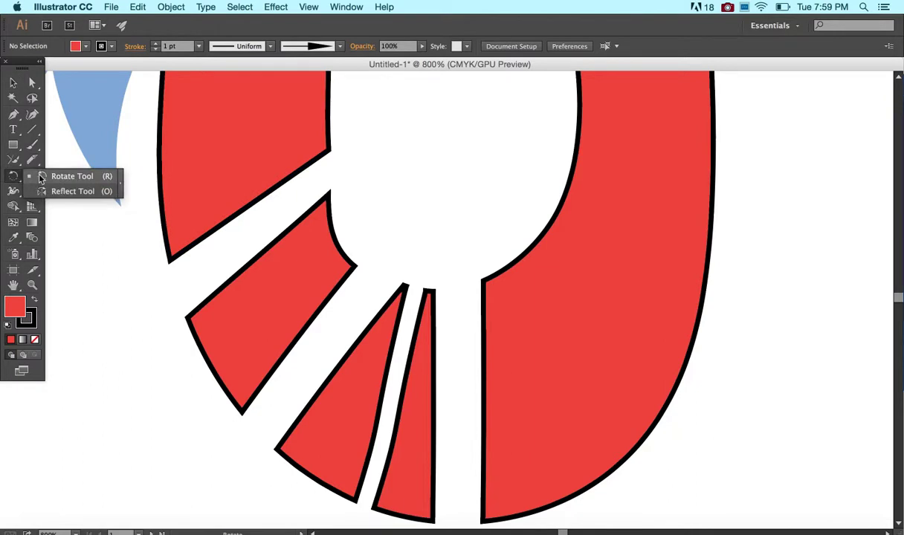
{"action": "left_click", "coordinate": [41, 176]}
{"action": "left_click", "coordinate": [13, 83]}
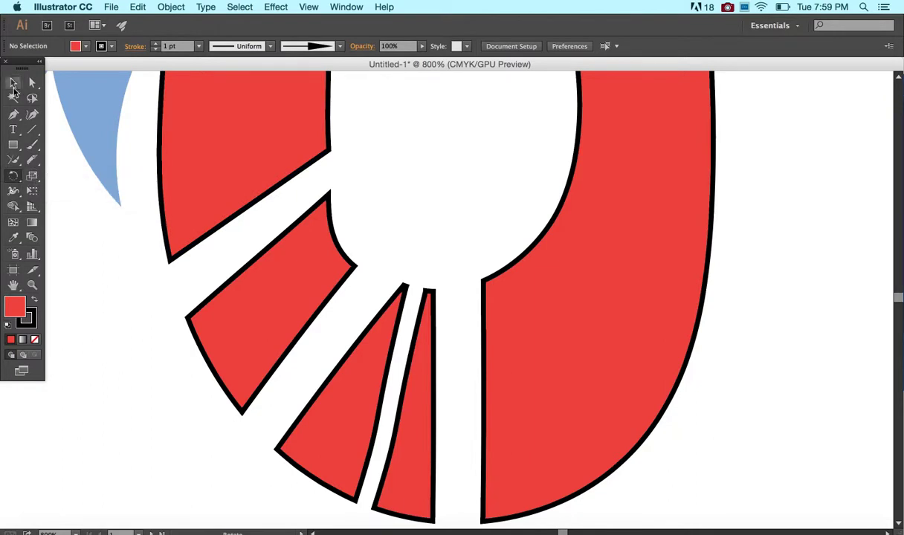
{"action": "left_click", "coordinate": [253, 297]}
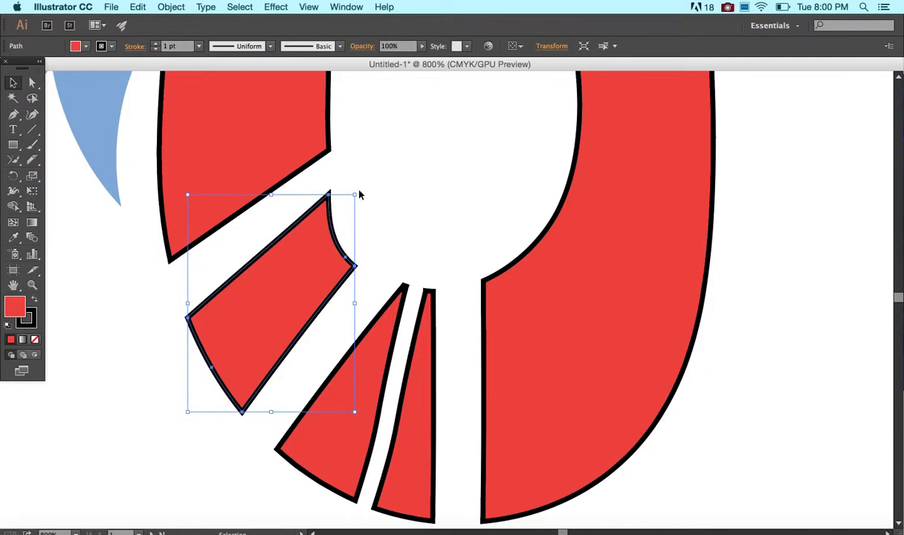
{"action": "left_click_drag", "start_coordinate": [360, 189], "coordinate": [356, 257]}
{"action": "double_click", "coordinate": [14, 176]}
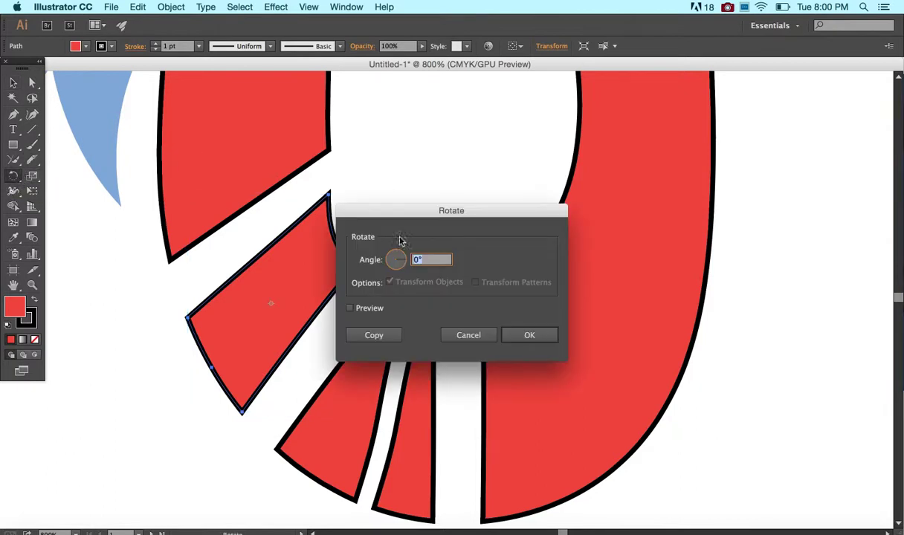
{"action": "type", "text": "4"}
{"action": "left_click", "coordinate": [367, 310]}
{"action": "left_click", "coordinate": [529, 335]}
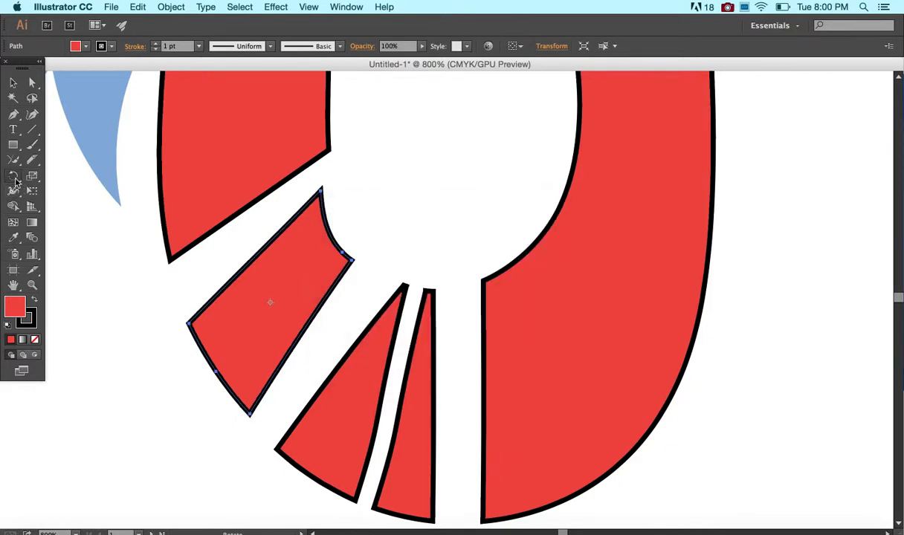
Try rotating the same wedge by the preset angle of -150° and undo the rotation.
{"action": "left_click", "coordinate": [15, 178]}
{"action": "left_click", "coordinate": [543, 49]}
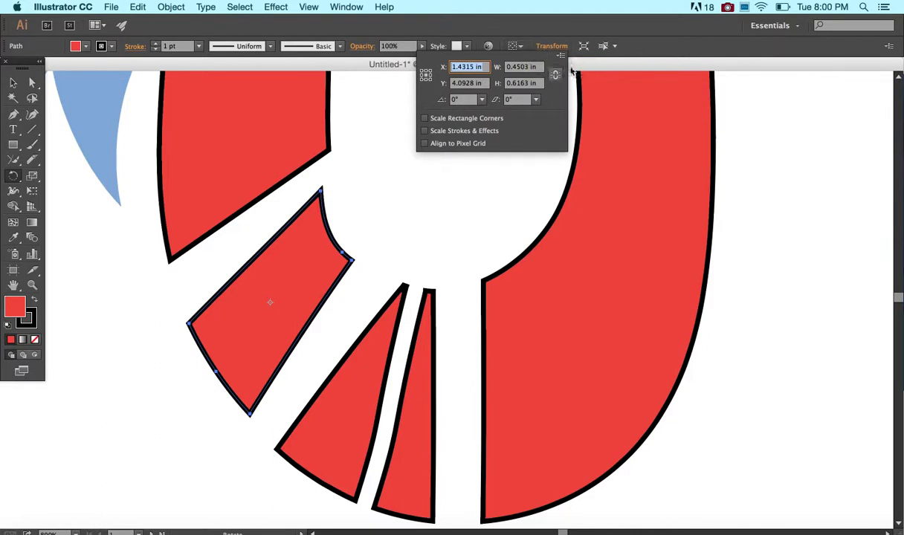
{"action": "left_click", "coordinate": [481, 100]}
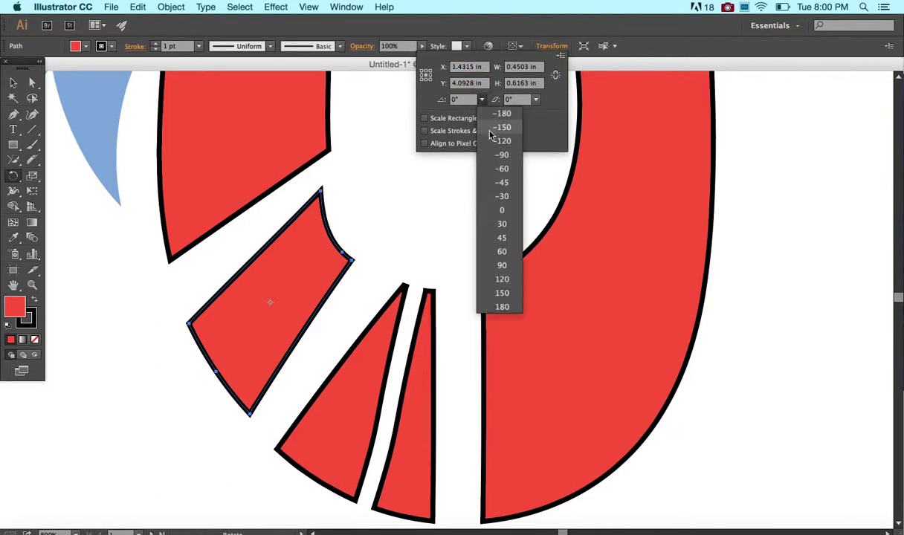
{"action": "left_click", "coordinate": [520, 125]}
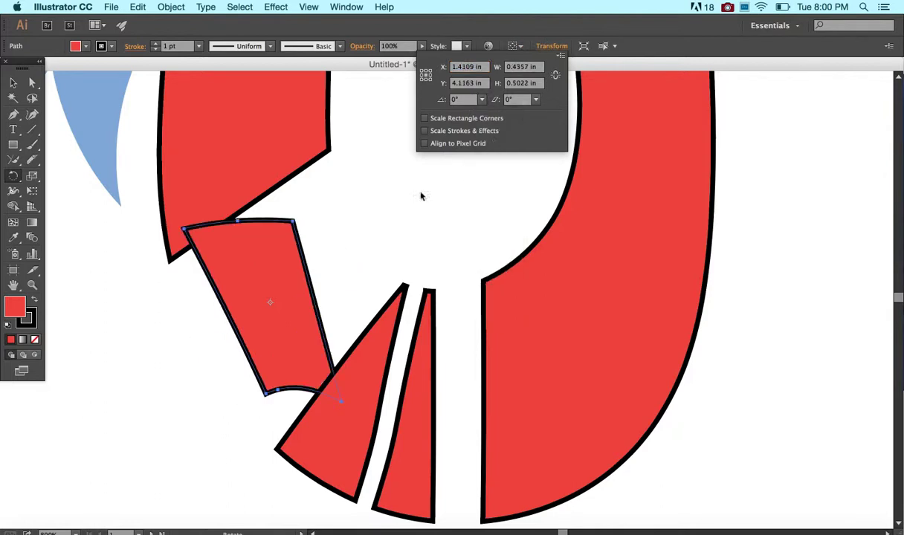
{"action": "key", "text": "super+z"}
Duplicate the rotated red wedge with only a slight offset from the original.
{"action": "left_click_drag", "start_coordinate": [20, 178], "coordinate": [37, 189]}
{"action": "left_click", "coordinate": [13, 83]}
{"action": "mouse_move", "coordinate": [280, 286]}
{"action": "left_mouse_down"}
{"action": "mouse_move", "coordinate": [454, 288]}
{"action": "mouse_move", "coordinate": [307, 299]}
{"action": "mouse_move", "coordinate": [278, 289]}
{"action": "left_mouse_up"}
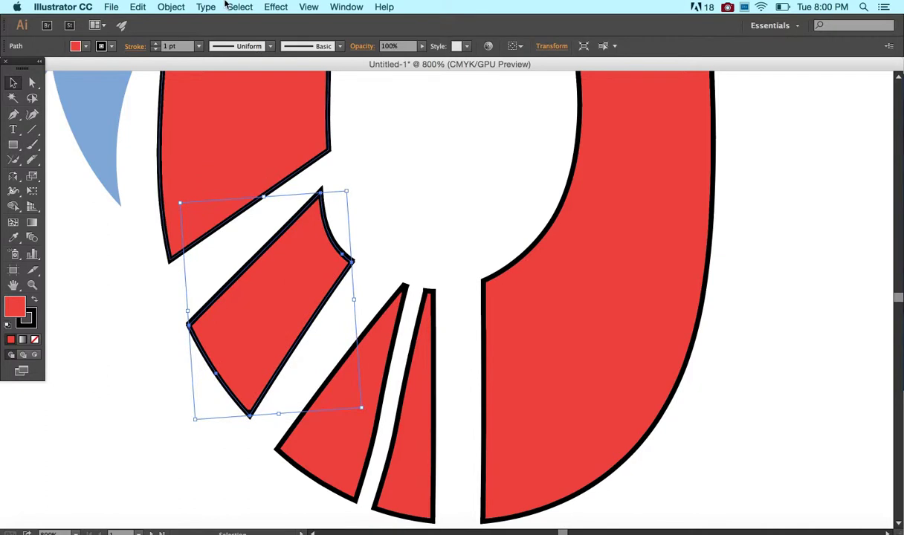
Reflect the duplicated wedge across the vertical axis using the Reflect tool's options.
{"action": "left_click", "coordinate": [13, 179]}
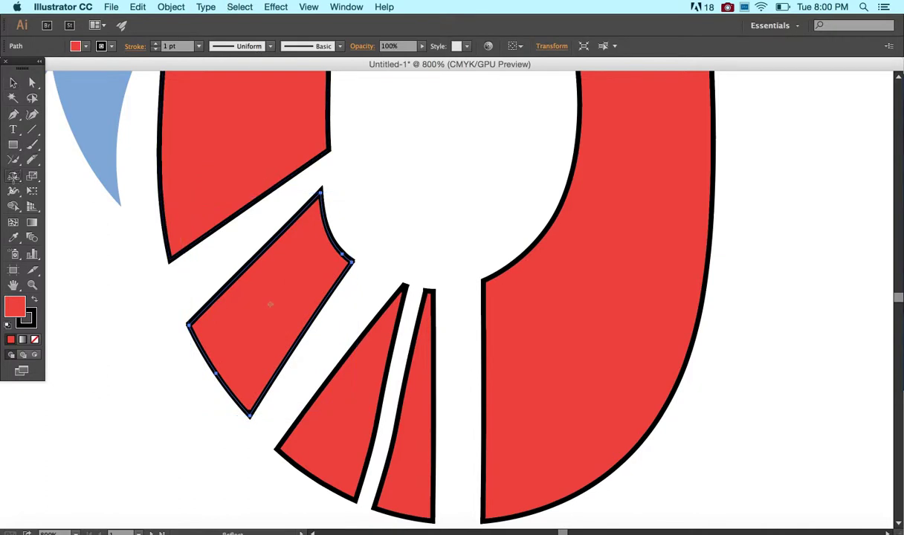
{"action": "double_click", "coordinate": [13, 179]}
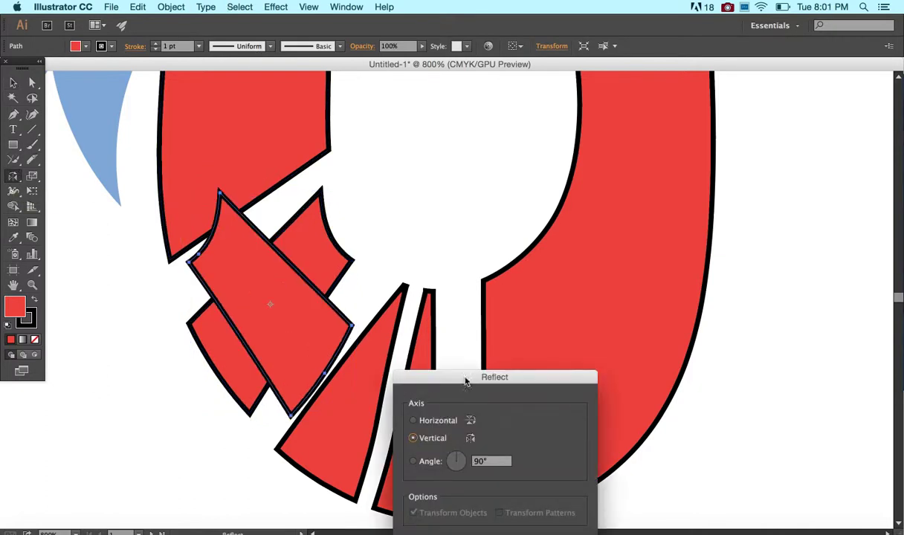
{"action": "left_click_drag", "start_coordinate": [463, 386], "coordinate": [557, 228]}
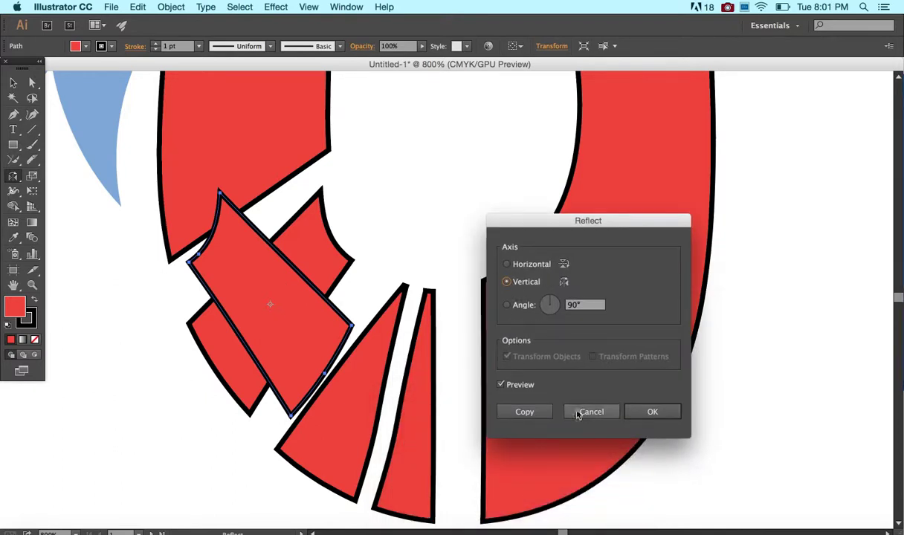
{"action": "left_click", "coordinate": [643, 412]}
Nudge the reflected wedge to the right until its outer corner overlaps the large right-hand red piece.
{"action": "key", "text": "Right"}
{"action": "key", "text": "Right"}
{"action": "key", "text": "Right"}
{"action": "key", "text": "Right"}
{"action": "key", "text": "Right"}
{"action": "key", "text": "Right"}
{"action": "key", "text": "Right"}
{"action": "key", "text": "Right"}
{"action": "key", "text": "Right"}
{"action": "key", "text": "Right"}
{"action": "key", "text": "Right"}
{"action": "key", "text": "Right"}
{"action": "key", "text": "Right"}
{"action": "key", "text": "Right"}
{"action": "key", "text": "Right"}
{"action": "key", "text": "Right"}
{"action": "key", "text": "Right"}
{"action": "key", "text": "Right"}
{"action": "key", "text": "Right"}
{"action": "key", "text": "Right"}
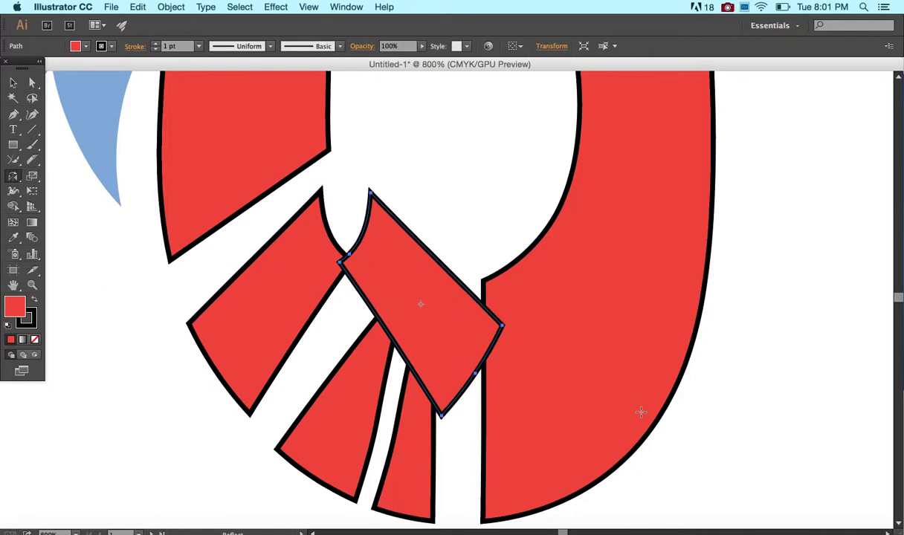
{"action": "key", "text": "Left"}
{"action": "key", "text": "Left"}
{"action": "key", "text": "Left"}
{"action": "key", "text": "Left"}
{"action": "key", "text": "Left"}
{"action": "key", "text": "Left"}
{"action": "key", "text": "Left"}
{"action": "key", "text": "Left"}
{"action": "key", "text": "Left"}
{"action": "key", "text": "Left"}
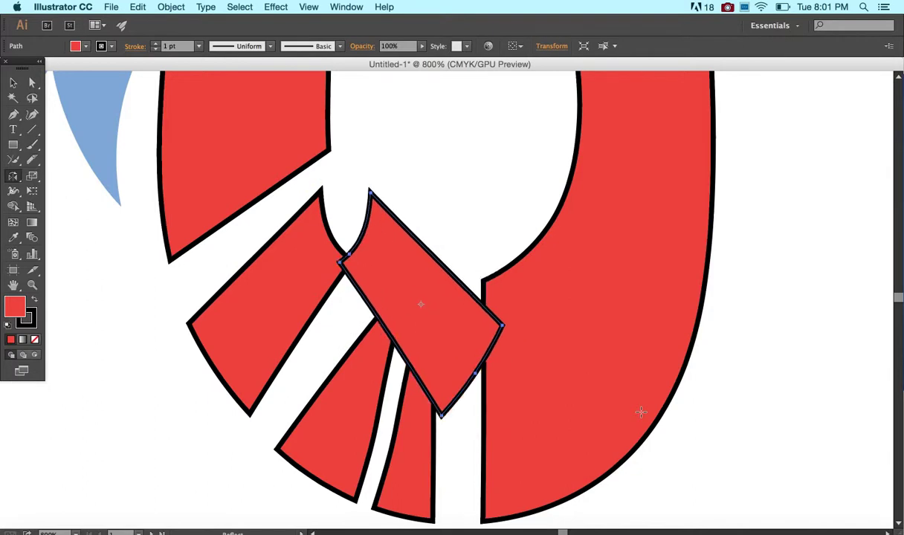
Undo the nudges and the reflection of the duplicated wedge.
{"action": "left_click", "coordinate": [12, 84]}
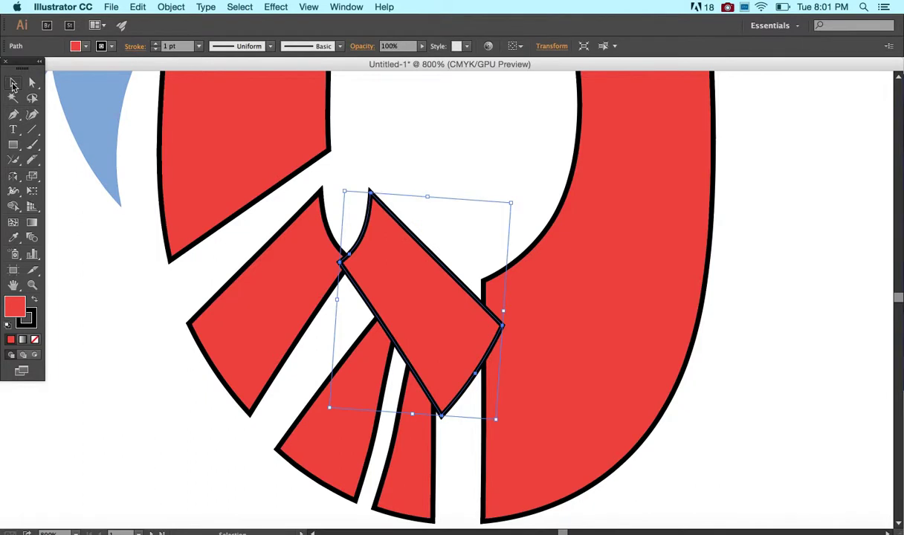
{"action": "key", "text": "super+z"}
{"action": "key", "text": "super+z"}
{"action": "key", "text": "super+z"}
{"action": "key", "text": "super+z"}
{"action": "key", "text": "super+z"}
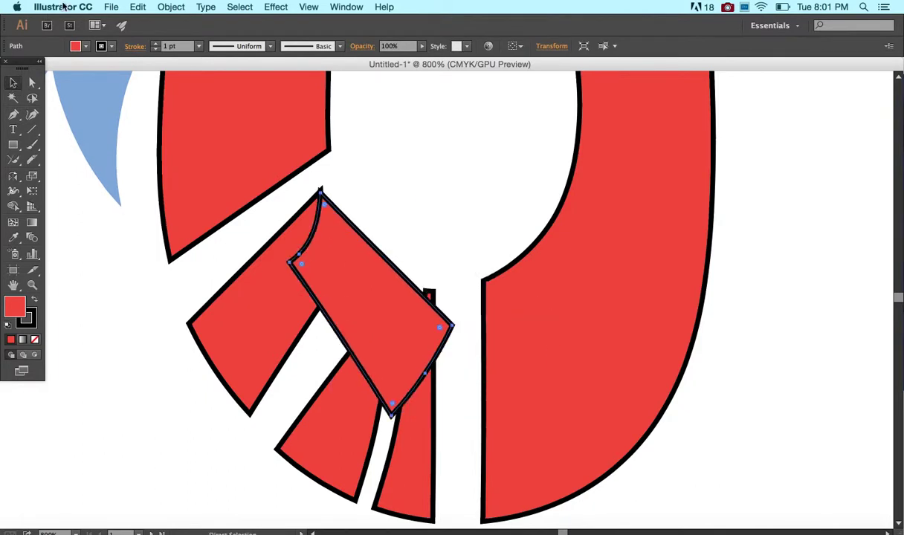
{"action": "key", "text": "super+z"}
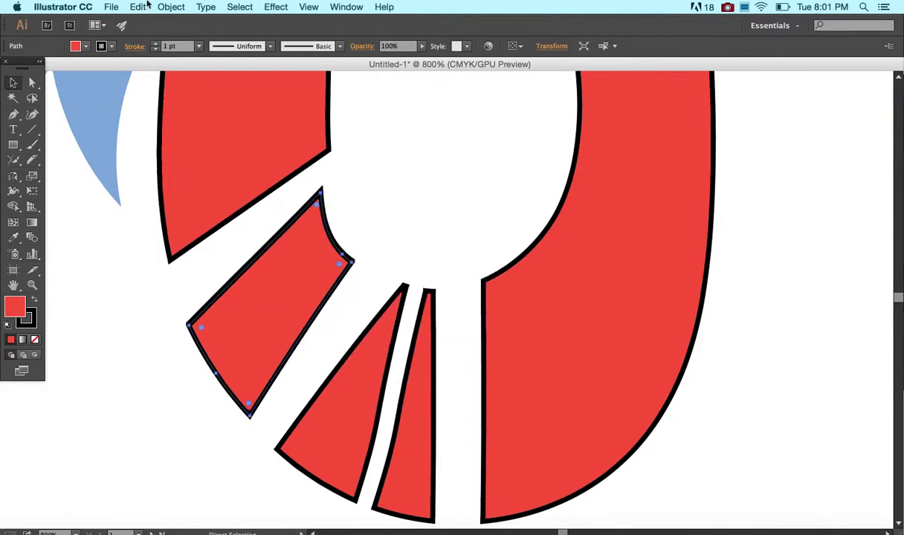
Preview reflecting the duplicated wedge about the vertical axis and cancel the reflection.
{"action": "left_click", "coordinate": [171, 7]}
{"action": "mouse_move", "coordinate": [186, 23]}
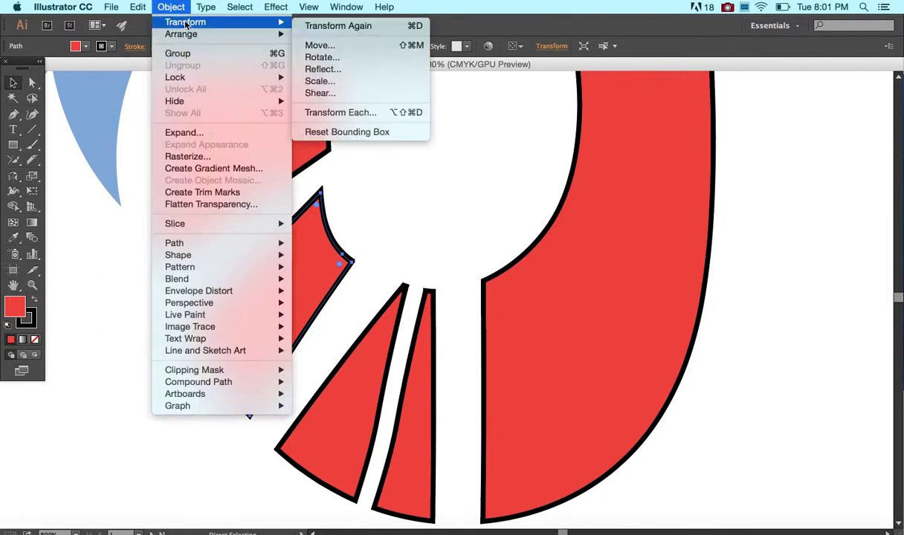
{"action": "left_click", "coordinate": [338, 69]}
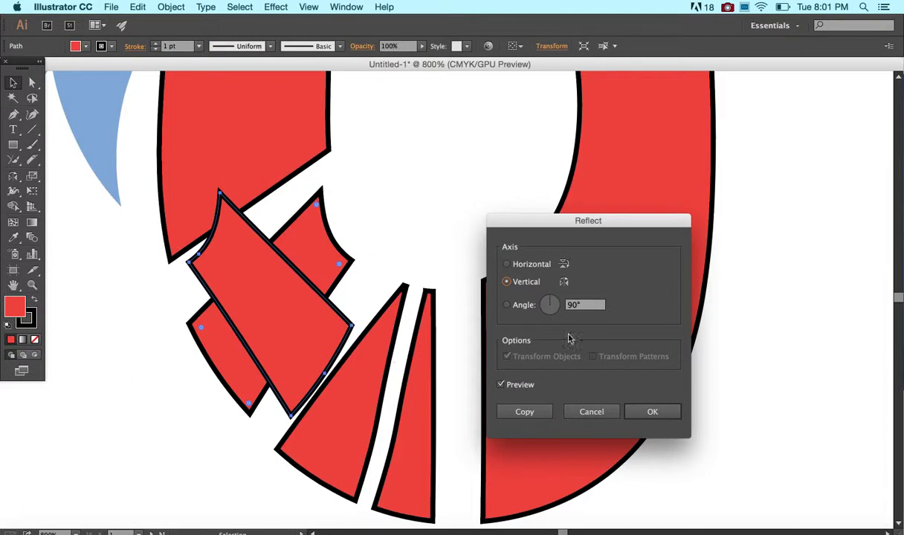
{"action": "left_click", "coordinate": [587, 412]}
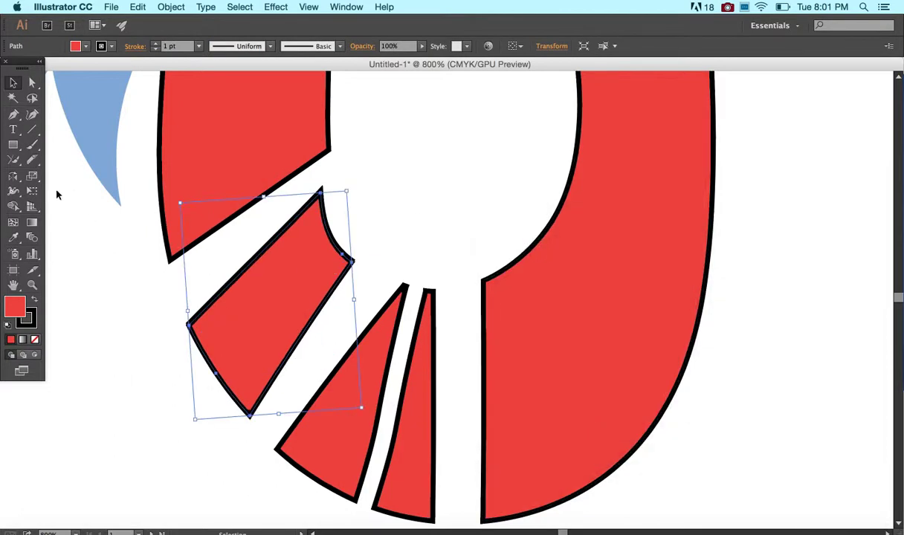
{"action": "left_click", "coordinate": [555, 51]}
{"action": "left_click", "coordinate": [556, 52]}
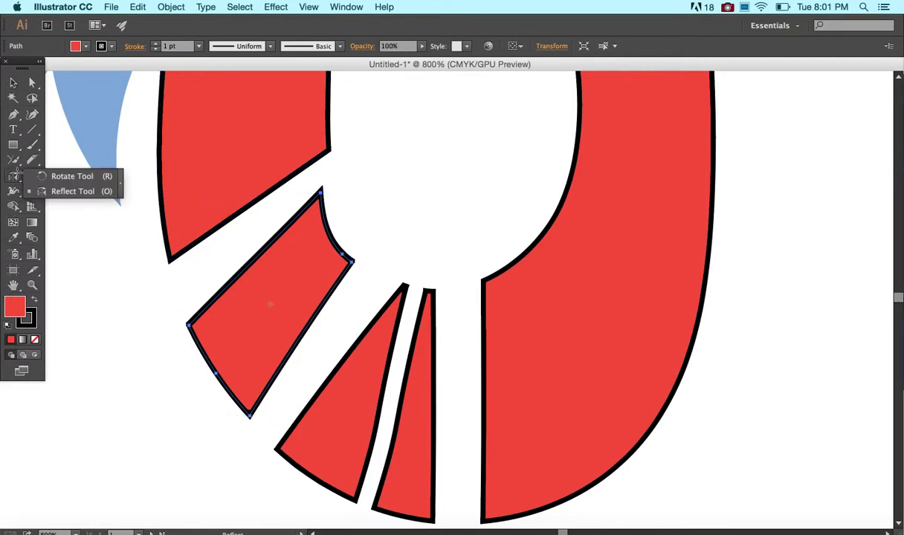
{"action": "left_click", "coordinate": [31, 176]}
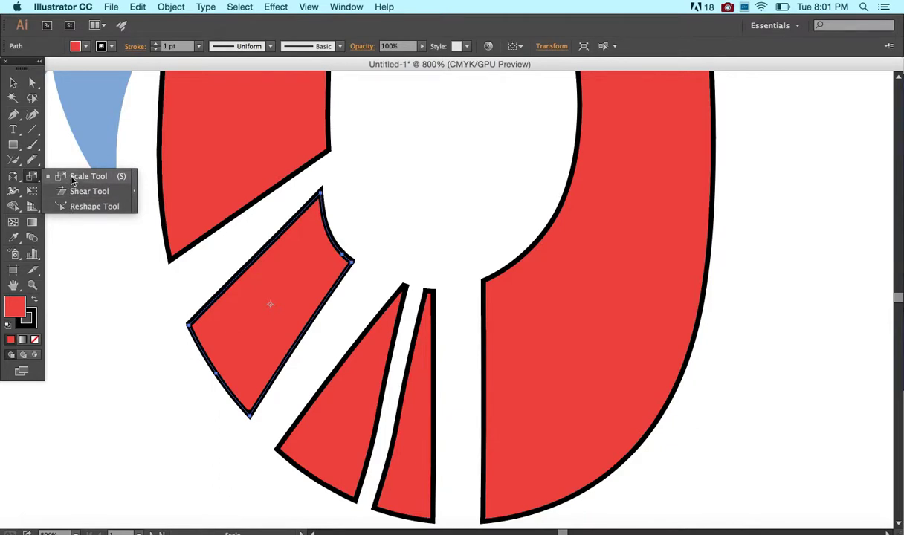
{"action": "left_click", "coordinate": [88, 176]}
{"action": "left_click", "coordinate": [11, 83]}
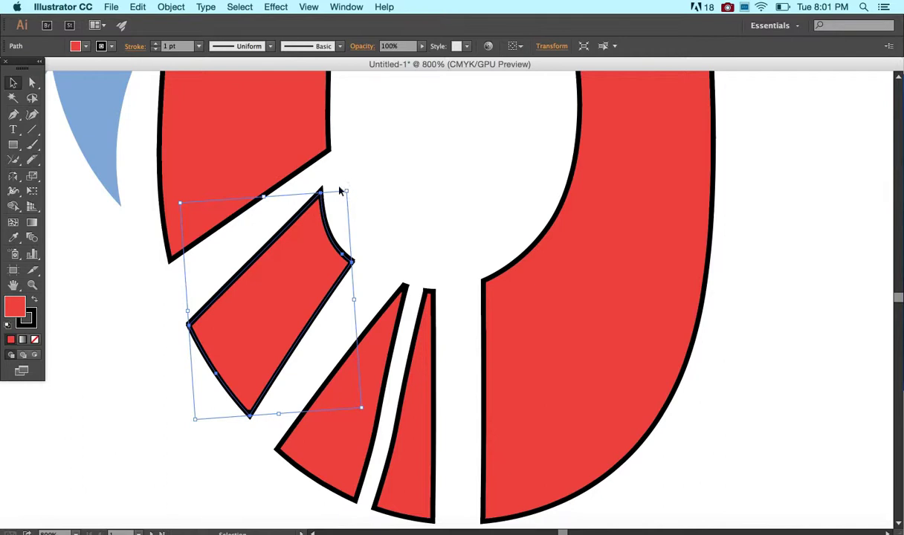
Scale the duplicated wedge down to about 0.29 by 0.39 in and move it into the white area inside the ring.
{"action": "left_click", "coordinate": [363, 161]}
{"action": "left_click", "coordinate": [309, 216]}
{"action": "left_click_drag", "start_coordinate": [346, 191], "coordinate": [295, 276]}
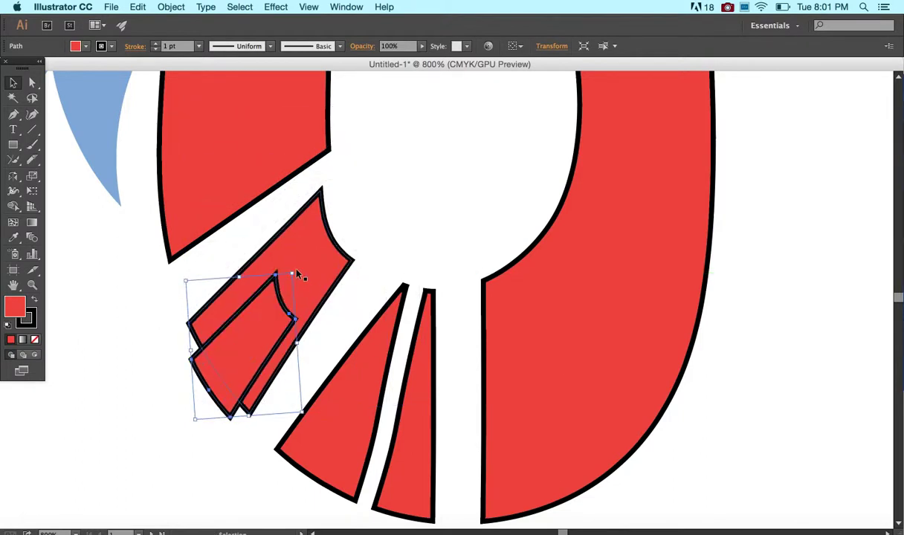
{"action": "left_click_drag", "start_coordinate": [264, 308], "coordinate": [462, 151]}
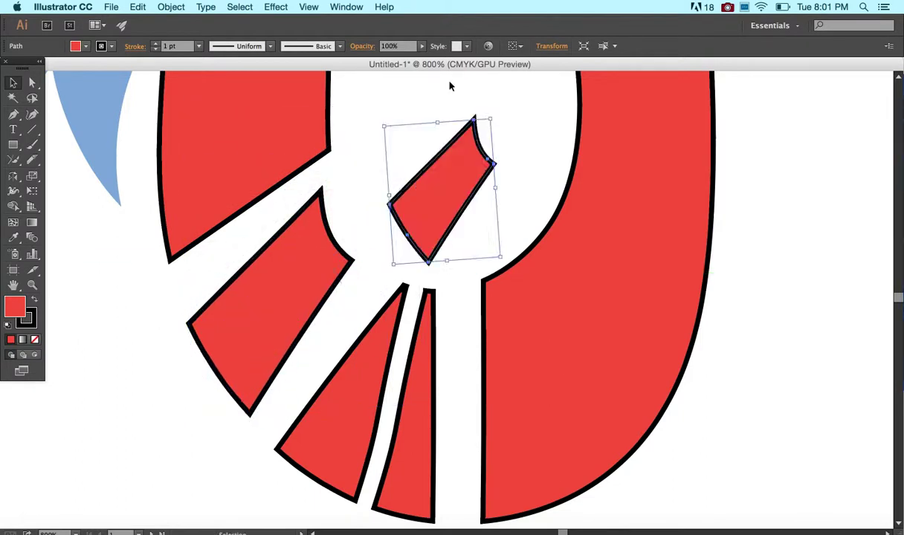
Constrain the small wedge's width and height proportions and set its height to 1 in.
{"action": "left_click", "coordinate": [551, 46]}
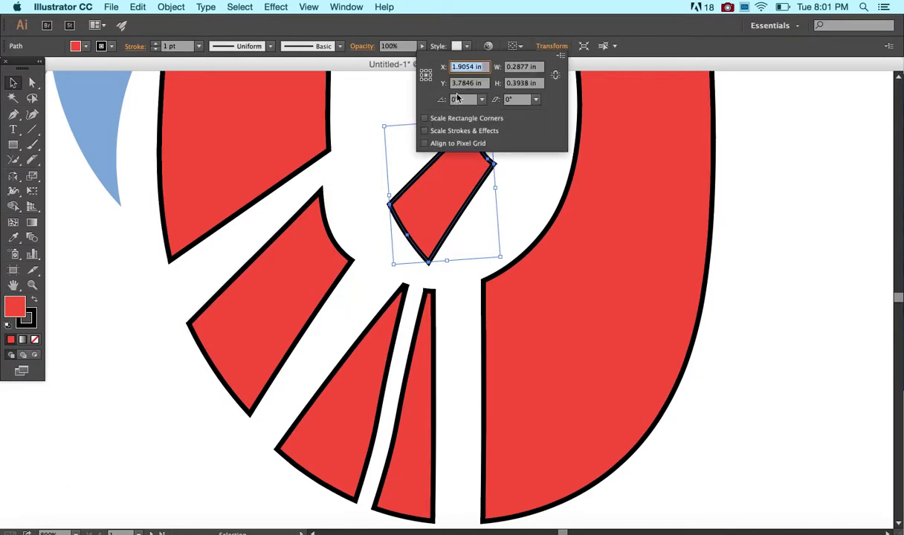
{"action": "left_click", "coordinate": [531, 67]}
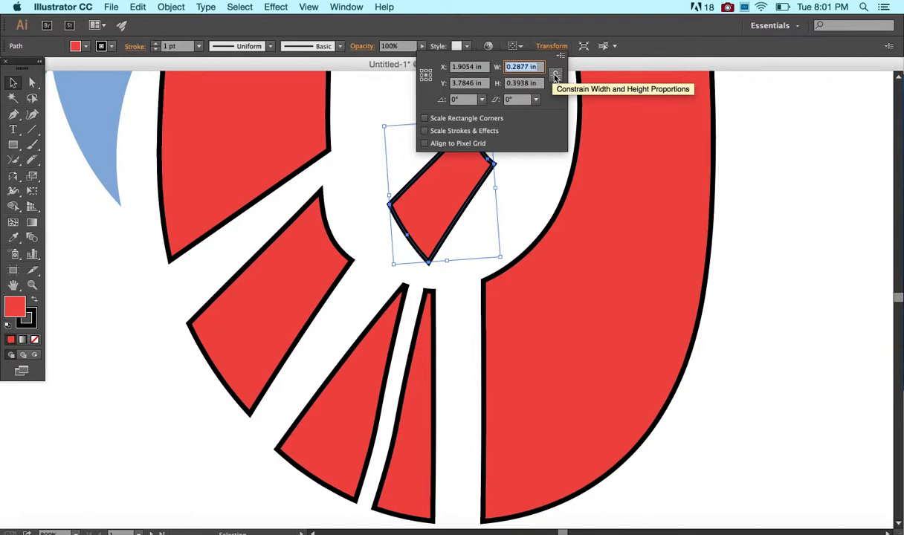
{"action": "left_click", "coordinate": [555, 76]}
{"action": "key", "text": "Tab"}
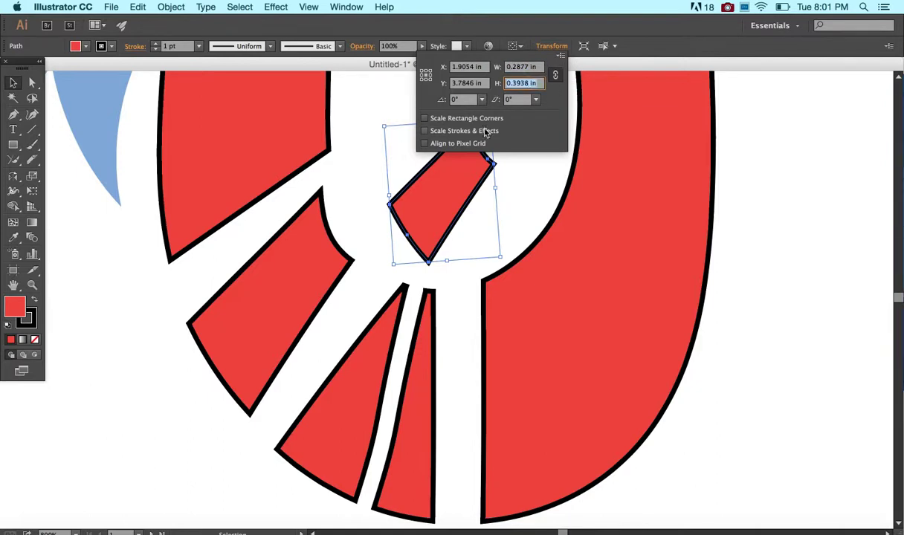
{"action": "type", "text": "1"}
{"action": "key", "text": "Tab"}
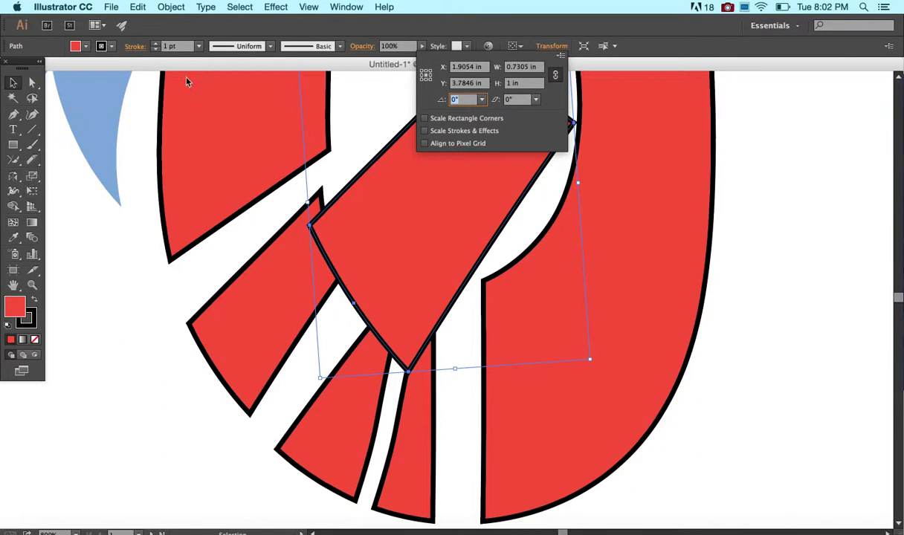
{"action": "left_click", "coordinate": [178, 7]}
{"action": "left_click", "coordinate": [175, 8]}
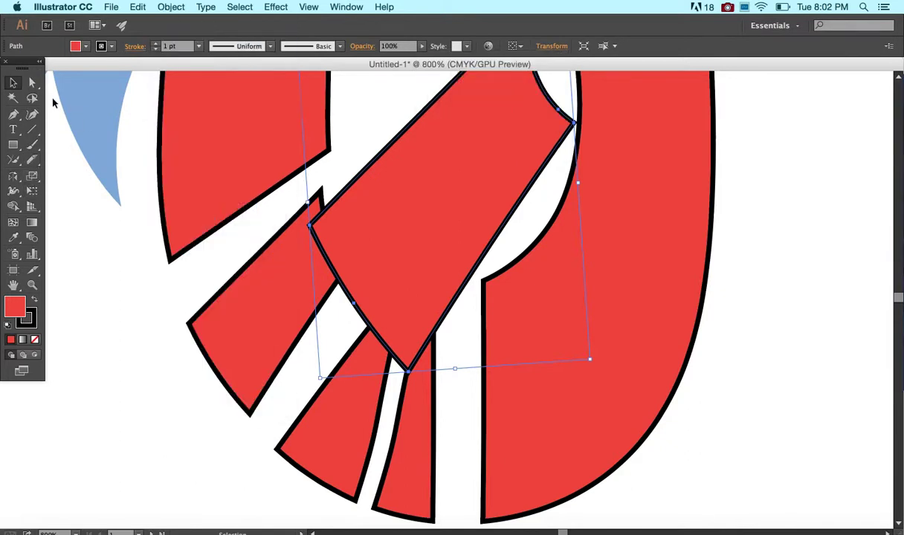
{"action": "left_click", "coordinate": [32, 160]}
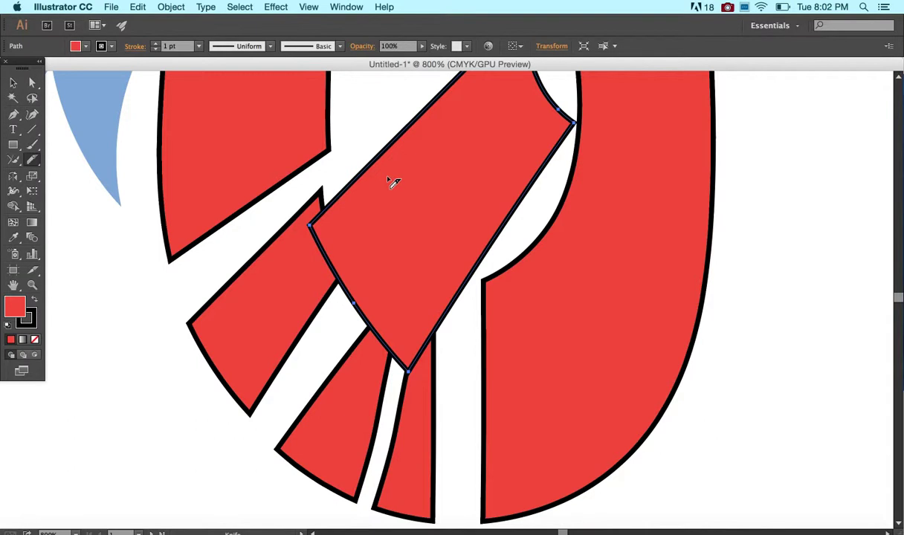
{"action": "left_click", "coordinate": [12, 82]}
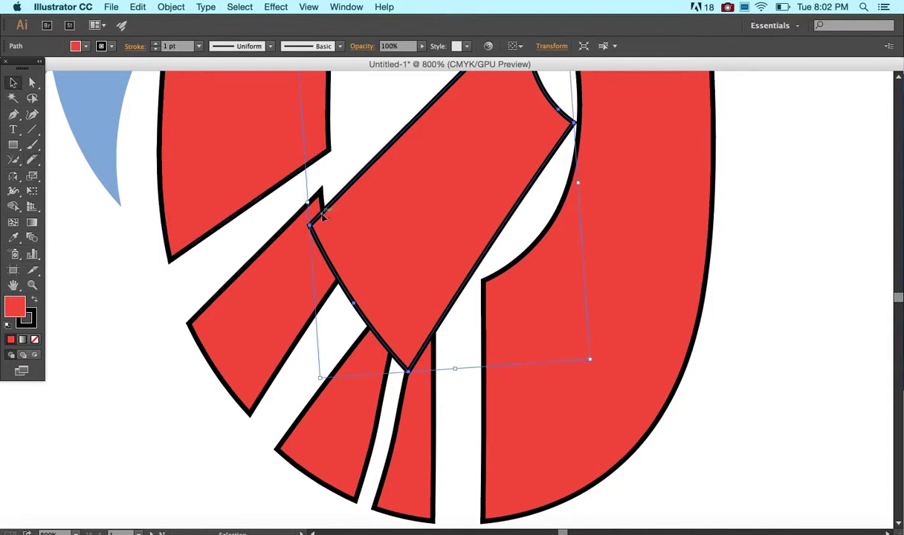
Review the Scale options for the enlarged wedge and cancel without scaling it.
{"action": "left_click", "coordinate": [171, 7]}
{"action": "mouse_move", "coordinate": [186, 35]}
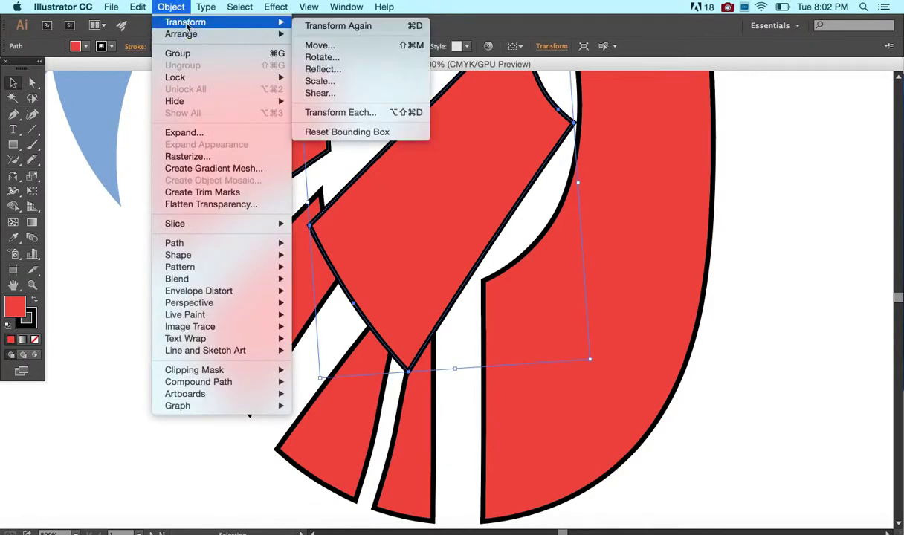
{"action": "left_click", "coordinate": [336, 83]}
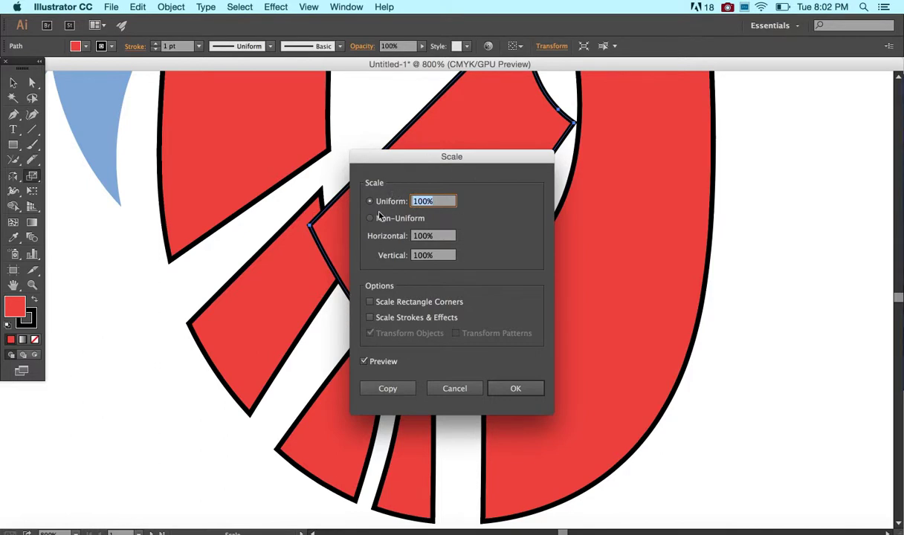
{"action": "left_click", "coordinate": [455, 388]}
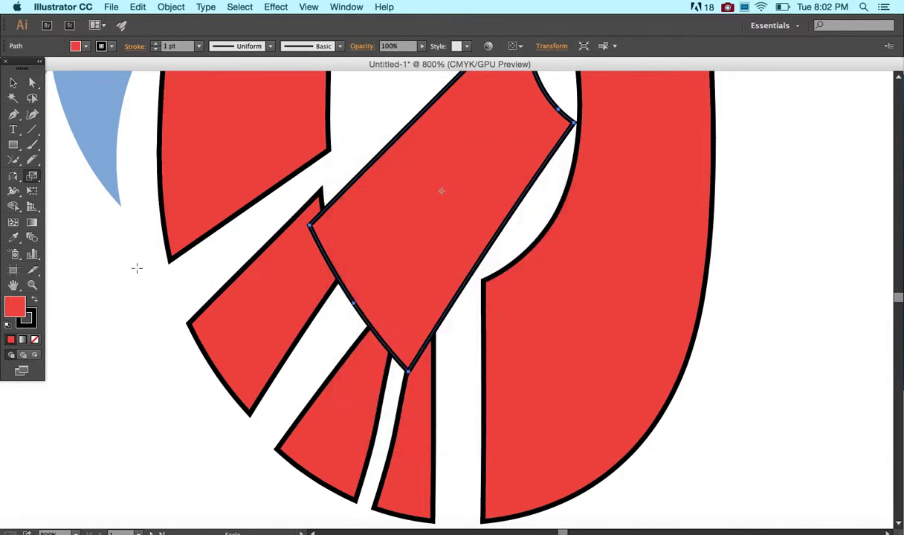
Move the enlarged wedge out of the ring into the white area between the ring and the blue shape.
{"action": "left_click_drag", "start_coordinate": [32, 176], "coordinate": [67, 192]}
{"action": "left_click", "coordinate": [13, 82]}
{"action": "left_click_drag", "start_coordinate": [339, 209], "coordinate": [541, 260]}
{"action": "scroll", "coordinate": [541, 260], "scroll_direction": "right", "scroll_amount": 6}
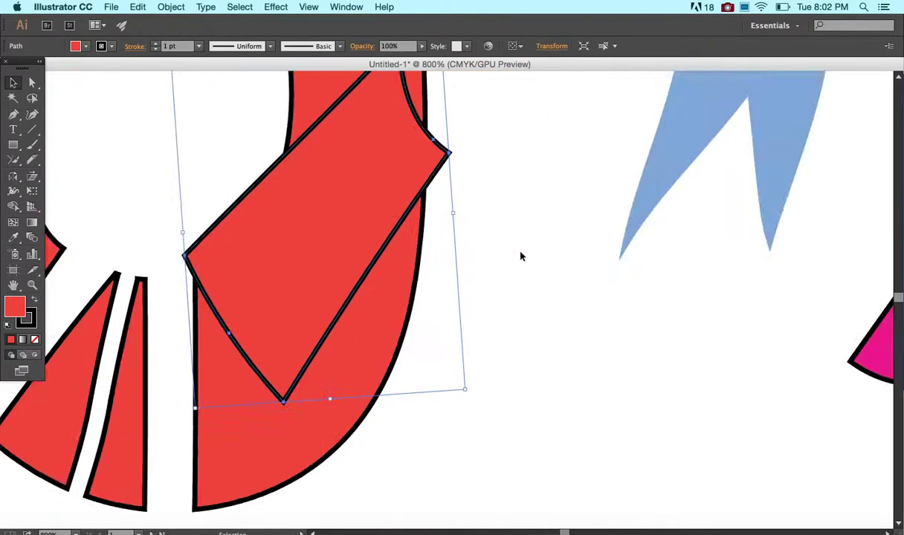
{"action": "left_click_drag", "start_coordinate": [392, 196], "coordinate": [569, 316]}
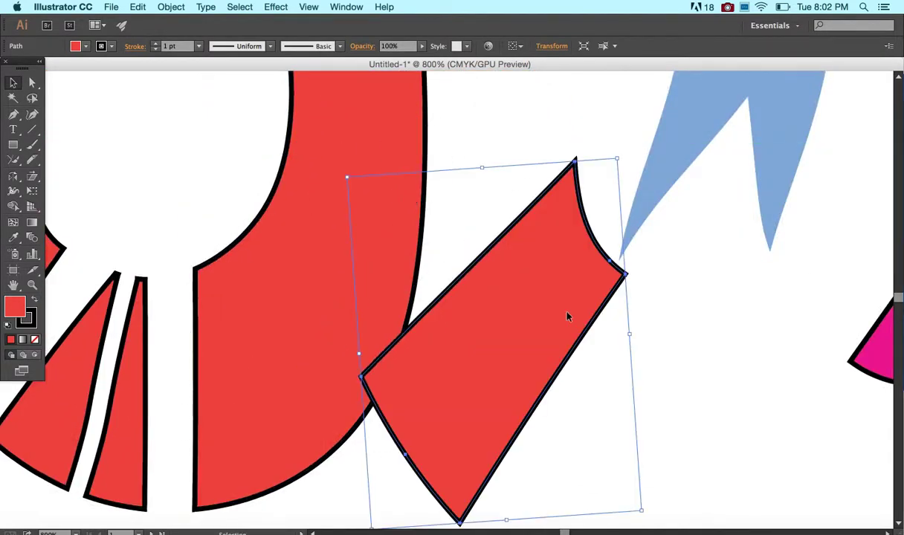
Preview shearing the wedge along the horizontal axis at 26° and 132°, and cancel the shear.
{"action": "left_click", "coordinate": [173, 7]}
{"action": "mouse_move", "coordinate": [182, 22]}
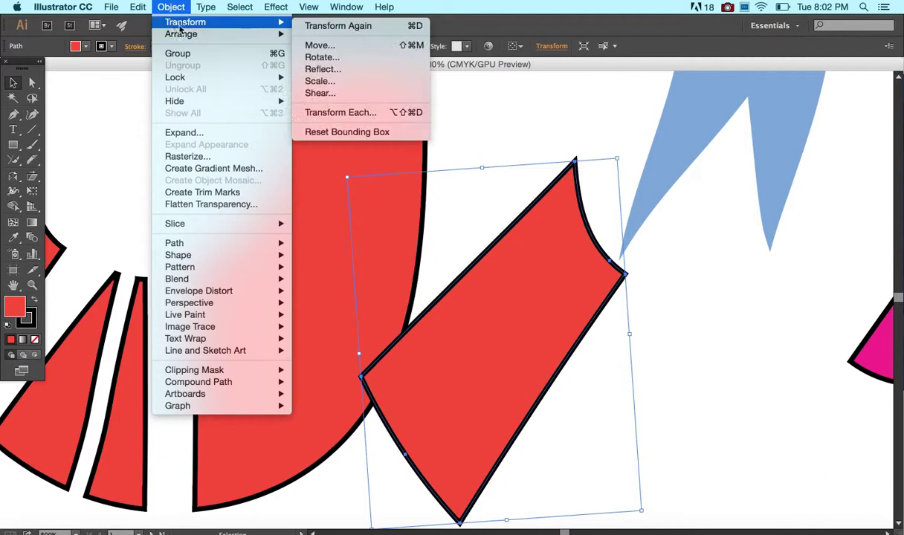
{"action": "left_click", "coordinate": [320, 92]}
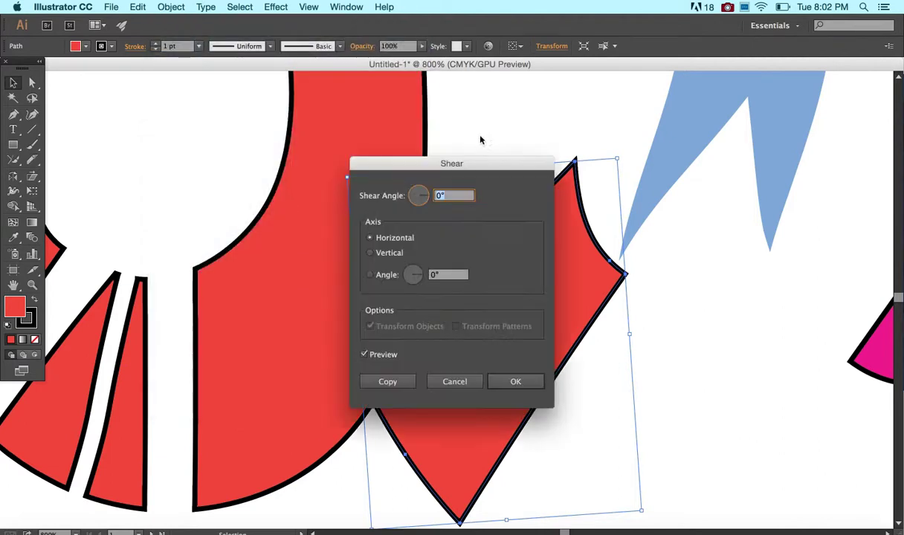
{"action": "left_click", "coordinate": [424, 195]}
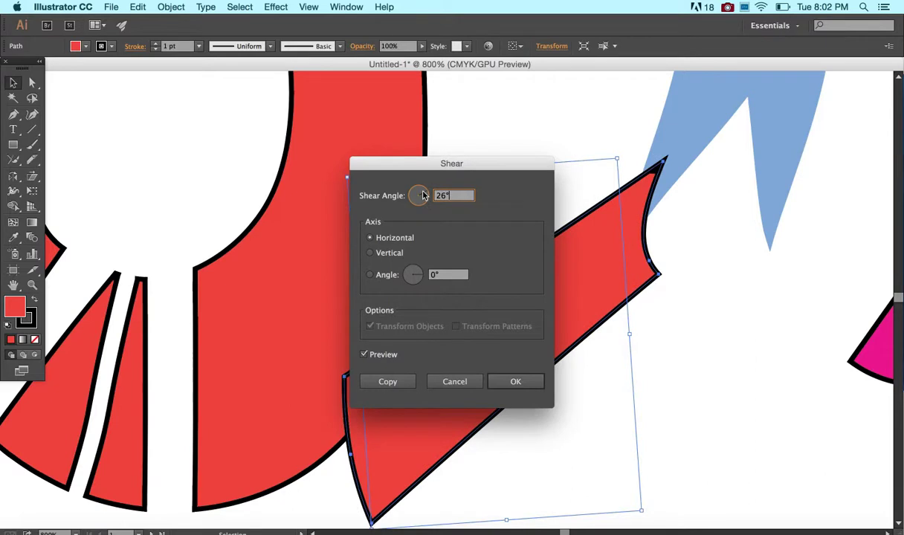
{"action": "left_click_drag", "start_coordinate": [424, 195], "coordinate": [422, 193]}
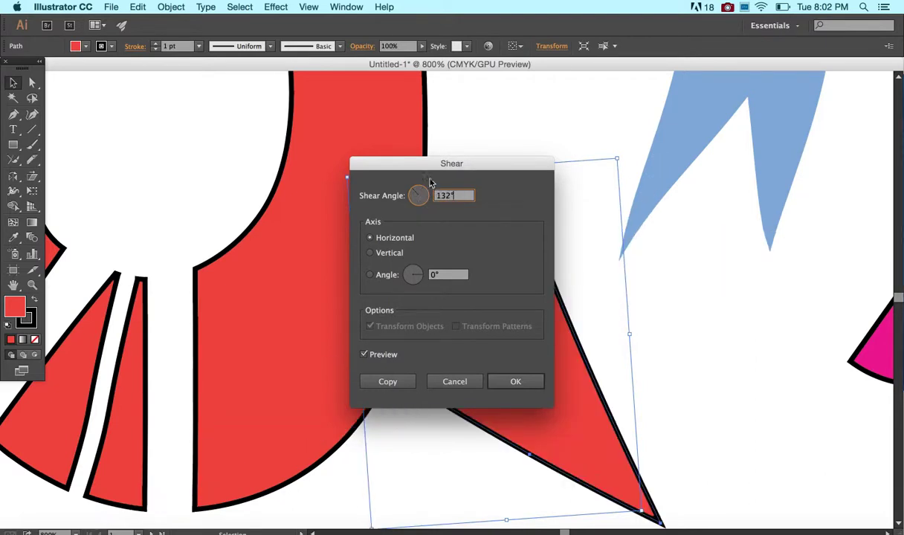
{"action": "left_click_drag", "start_coordinate": [436, 176], "coordinate": [737, 126]}
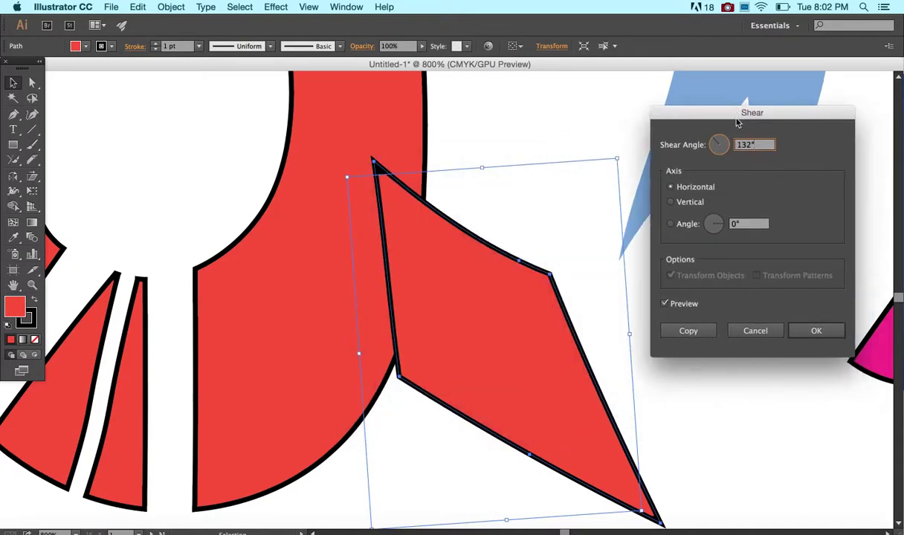
{"action": "left_click", "coordinate": [756, 332]}
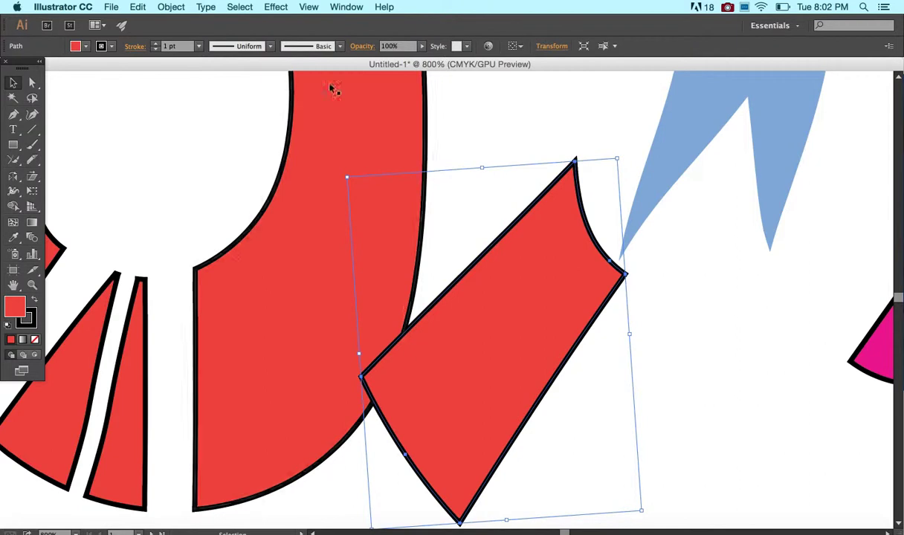
{"action": "left_click", "coordinate": [33, 176]}
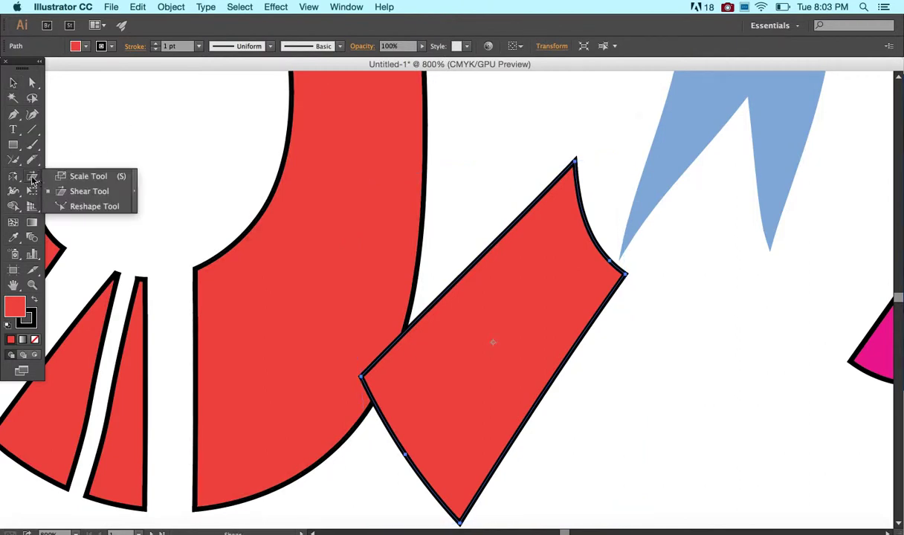
{"action": "double_click", "coordinate": [32, 179]}
{"action": "left_click", "coordinate": [756, 331]}
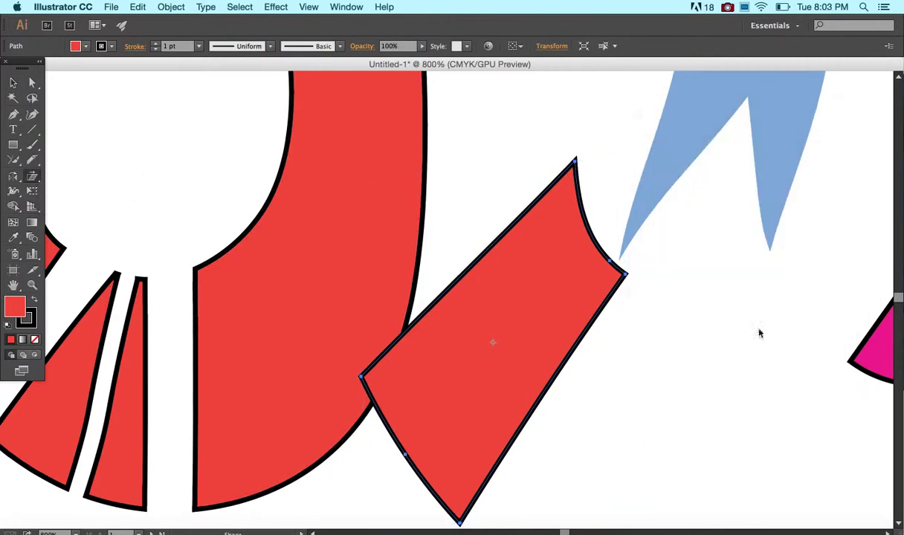
Apply the Reshape tool to the wedge, using anchor points on its two long edges.
{"action": "left_click", "coordinate": [35, 181]}
{"action": "left_click_drag", "start_coordinate": [34, 180], "coordinate": [61, 206]}
{"action": "left_click", "coordinate": [15, 85]}
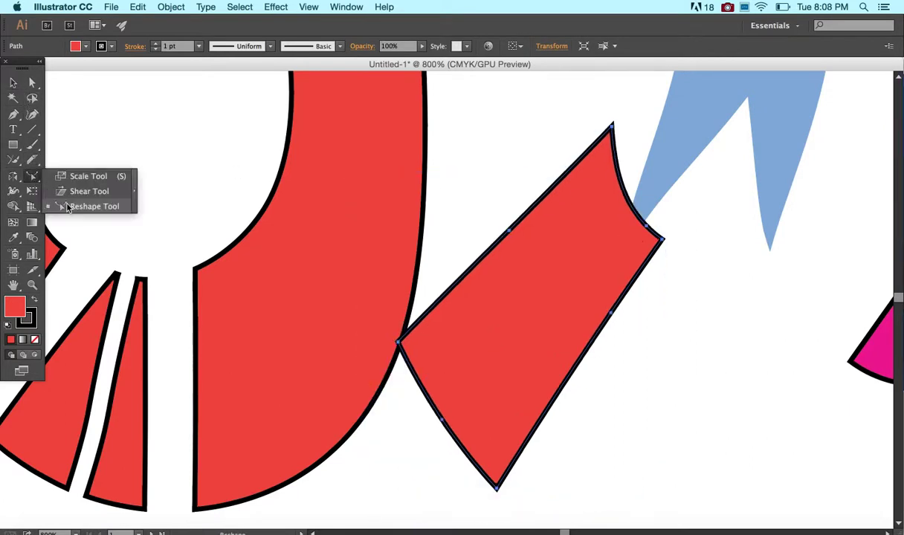
{"action": "left_click", "coordinate": [82, 206]}
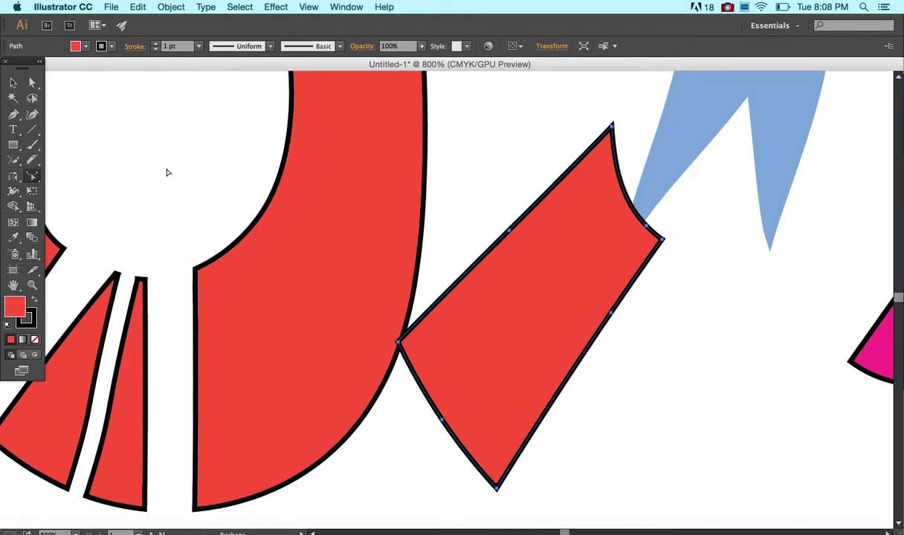
{"action": "left_click", "coordinate": [510, 232]}
Draw a diagonal line segment to the right of the wedge and bend it outward into a curve with the Reshape tool.
{"action": "left_click", "coordinate": [34, 130]}
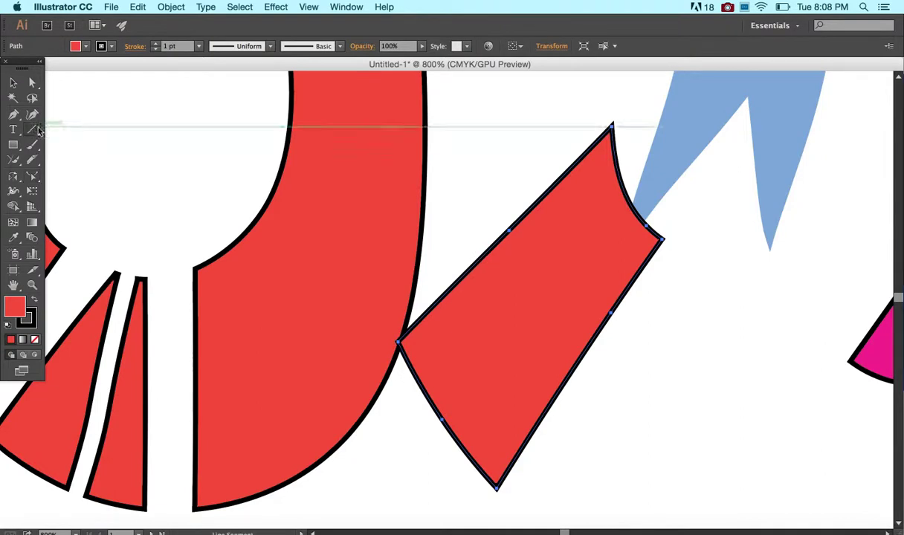
{"action": "left_click_drag", "start_coordinate": [611, 461], "coordinate": [837, 188]}
{"action": "left_click", "coordinate": [32, 176]}
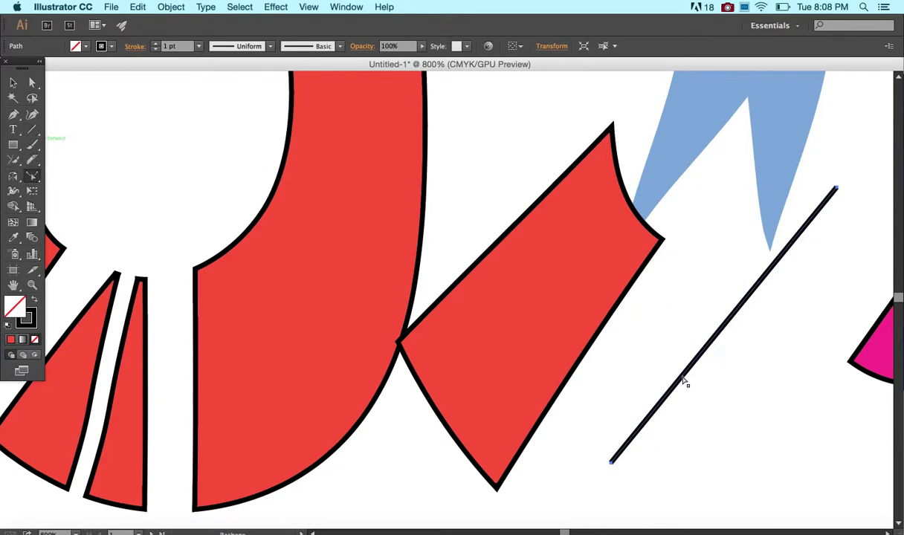
{"action": "left_click_drag", "start_coordinate": [701, 377], "coordinate": [809, 437]}
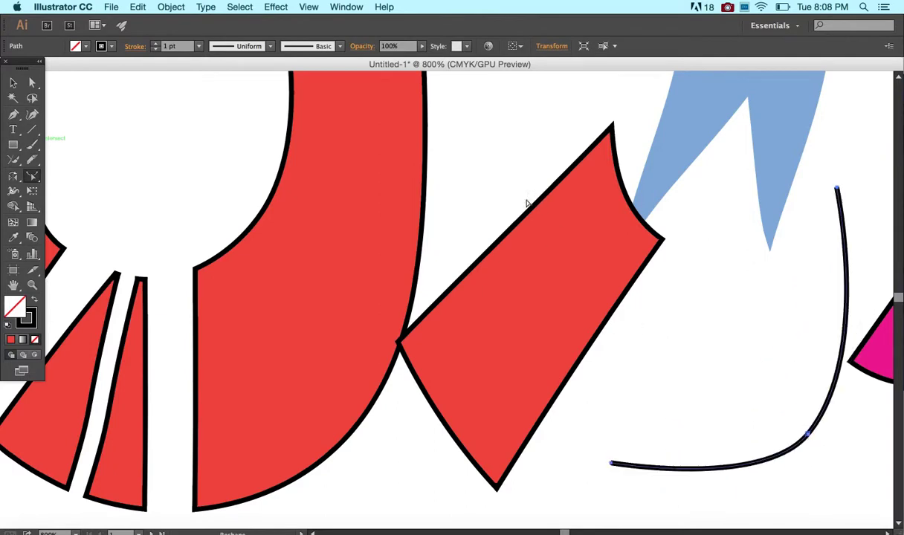
Try to bend the wedge's upper-left edge with the Reshape tool, adding an anchor point on that edge.
{"action": "key", "text": "v"}
{"action": "left_click", "coordinate": [524, 227]}
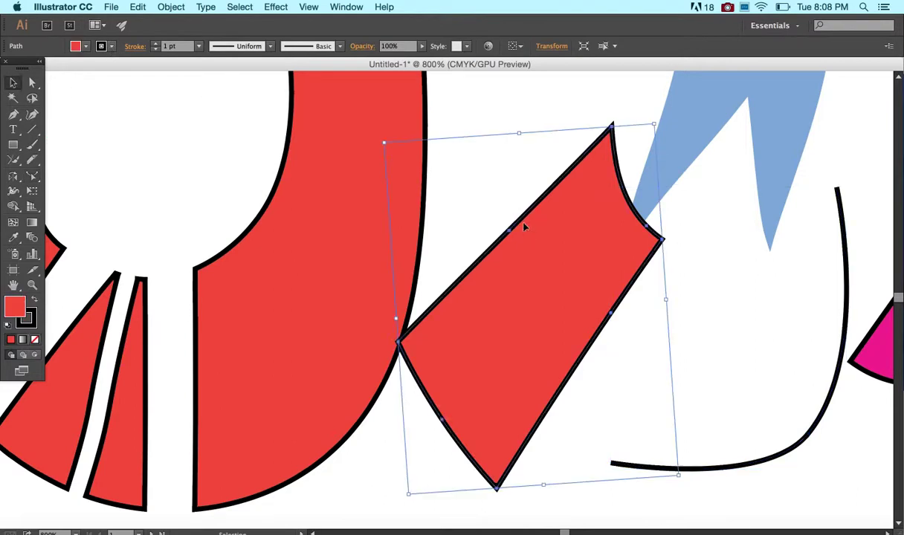
{"action": "left_click", "coordinate": [32, 177]}
{"action": "left_click_drag", "start_coordinate": [559, 186], "coordinate": [525, 151]}
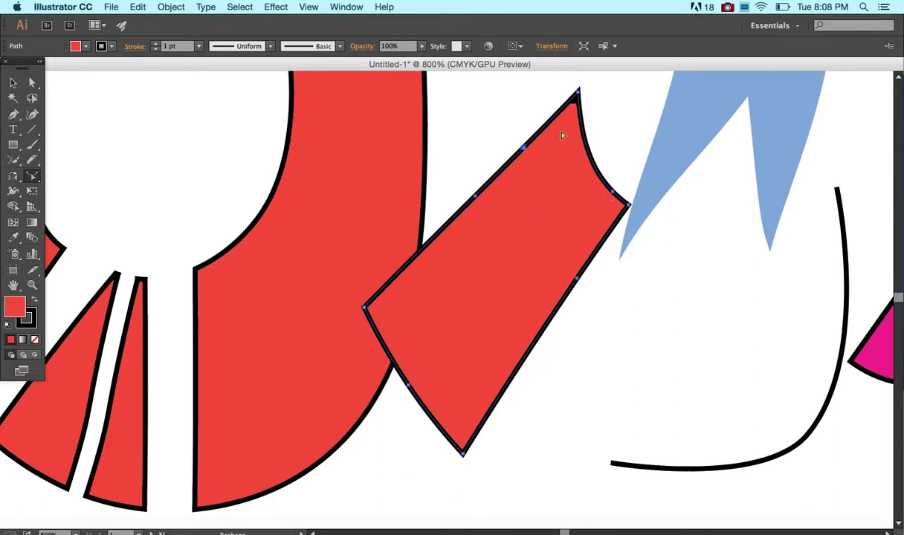
{"action": "left_click_drag", "start_coordinate": [524, 151], "coordinate": [558, 204]}
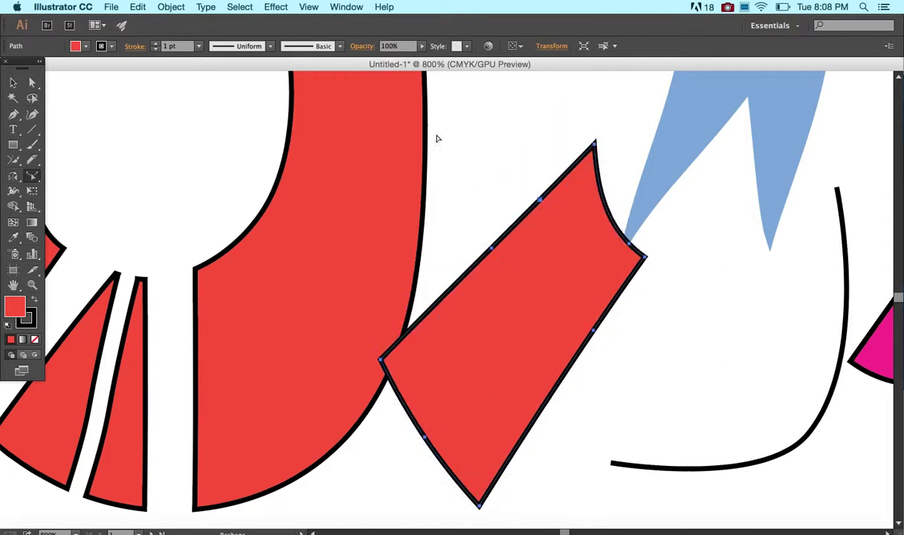
Try pulling the added anchor point on the wedge's upper-left edge outward with Direct Selection, and undo the bulge.
{"action": "left_click", "coordinate": [32, 83]}
{"action": "left_click", "coordinate": [446, 153]}
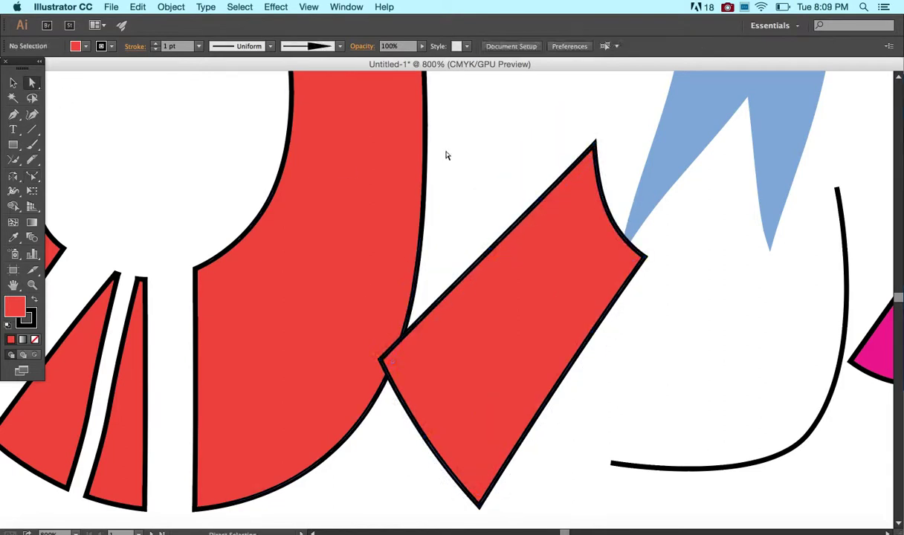
{"action": "left_click_drag", "start_coordinate": [541, 202], "coordinate": [471, 151]}
{"action": "left_click", "coordinate": [503, 176]}
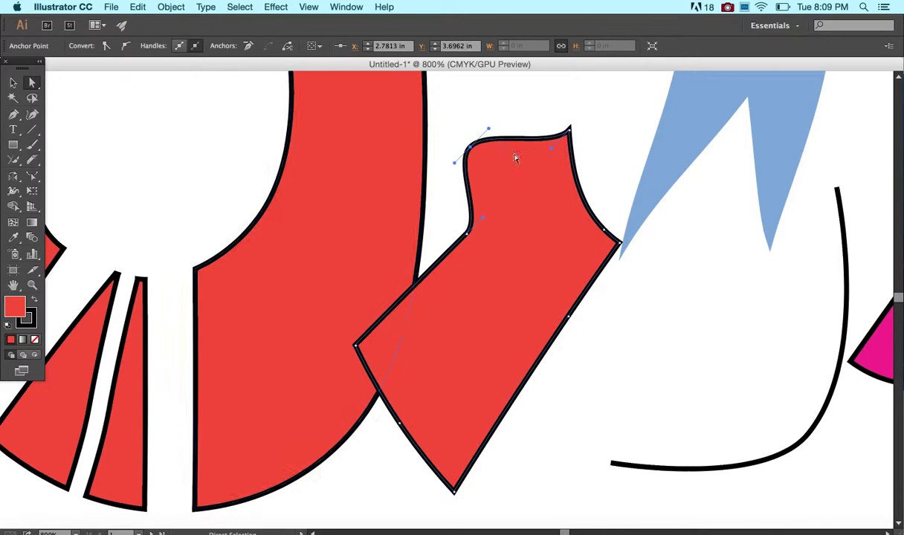
{"action": "key", "text": "Delete"}
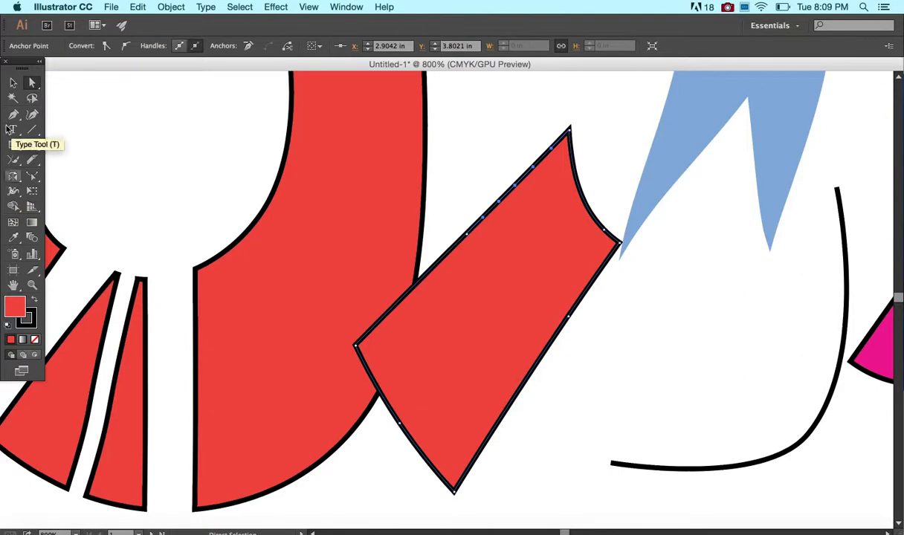
Warp the wedge's long sides outward into a rounded shape with a Warp brush 1 in wide and 1 in high.
{"action": "left_click", "coordinate": [12, 83]}
{"action": "left_click", "coordinate": [500, 307]}
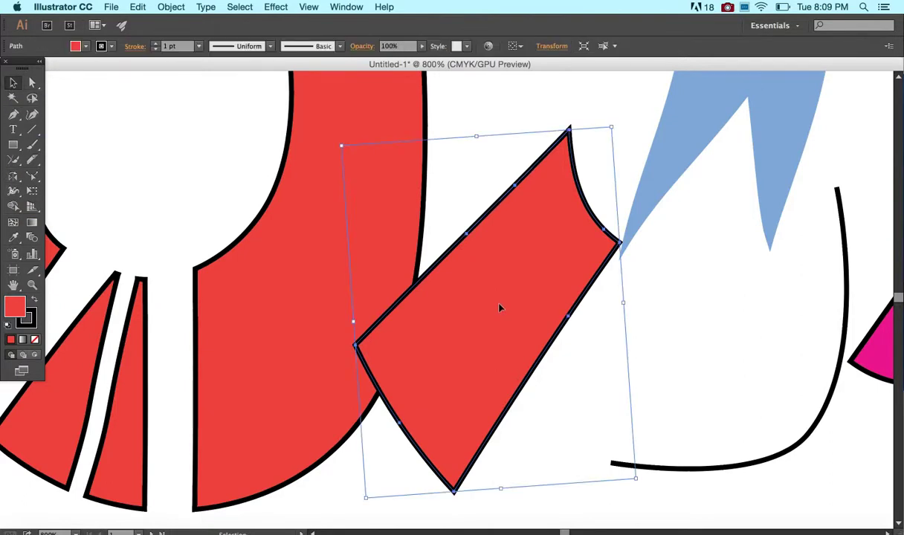
{"action": "left_click", "coordinate": [13, 192]}
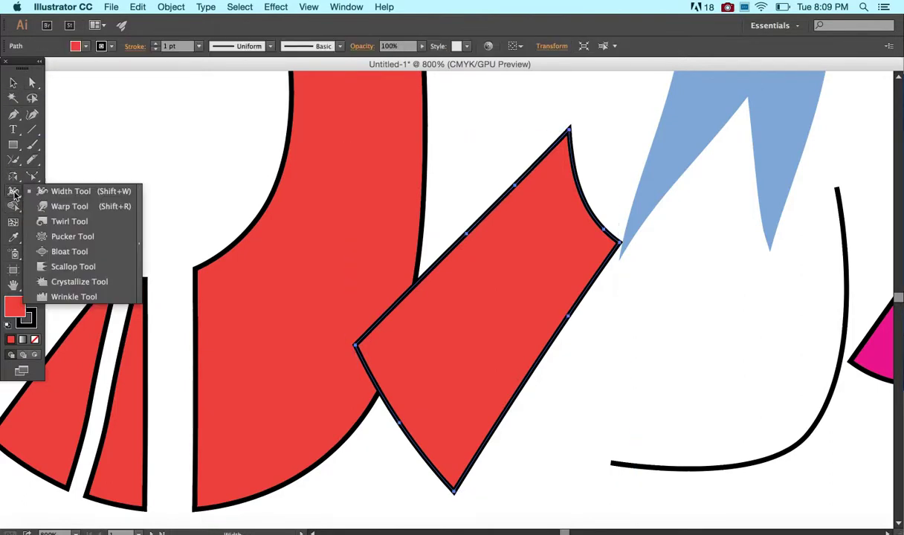
{"action": "left_click", "coordinate": [68, 208]}
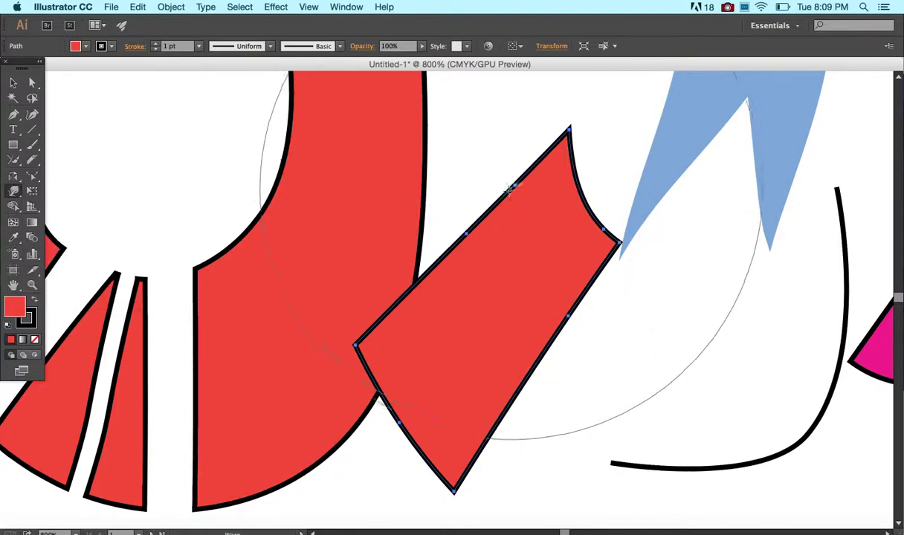
{"action": "double_click", "coordinate": [13, 190]}
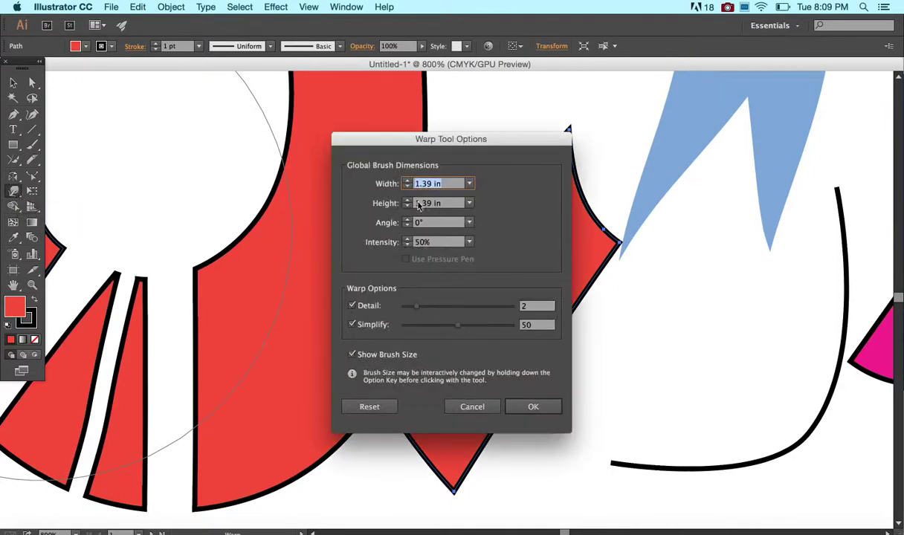
{"action": "type", "text": "1"}
{"action": "key", "text": "Tab"}
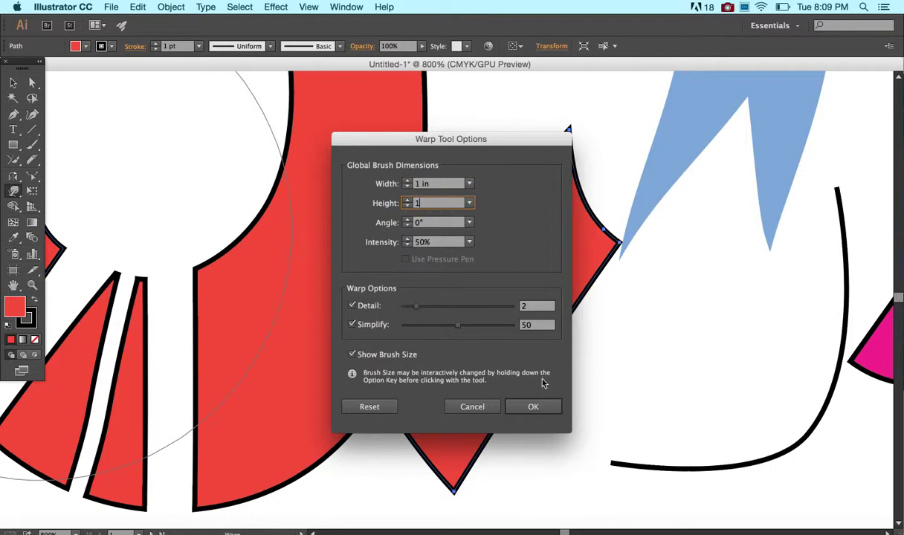
{"action": "left_click", "coordinate": [546, 406]}
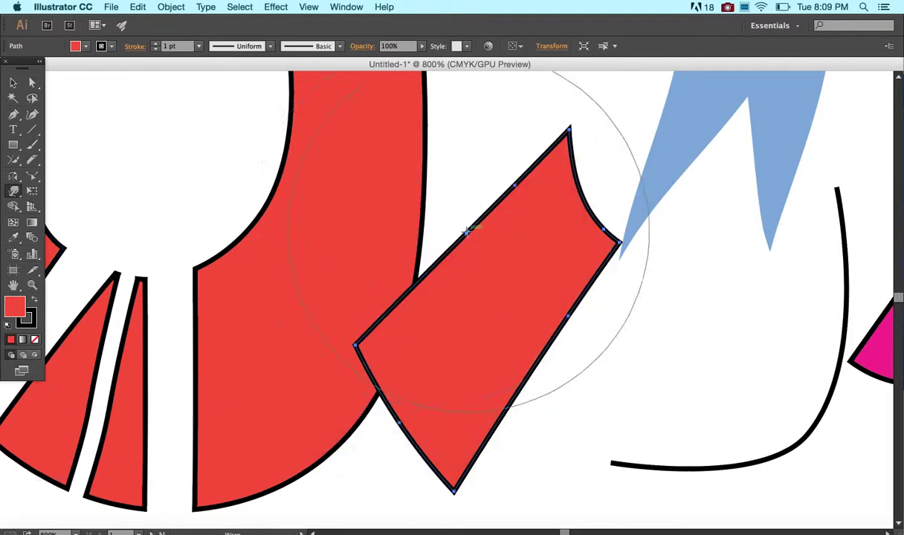
{"action": "left_click_drag", "start_coordinate": [365, 311], "coordinate": [418, 188]}
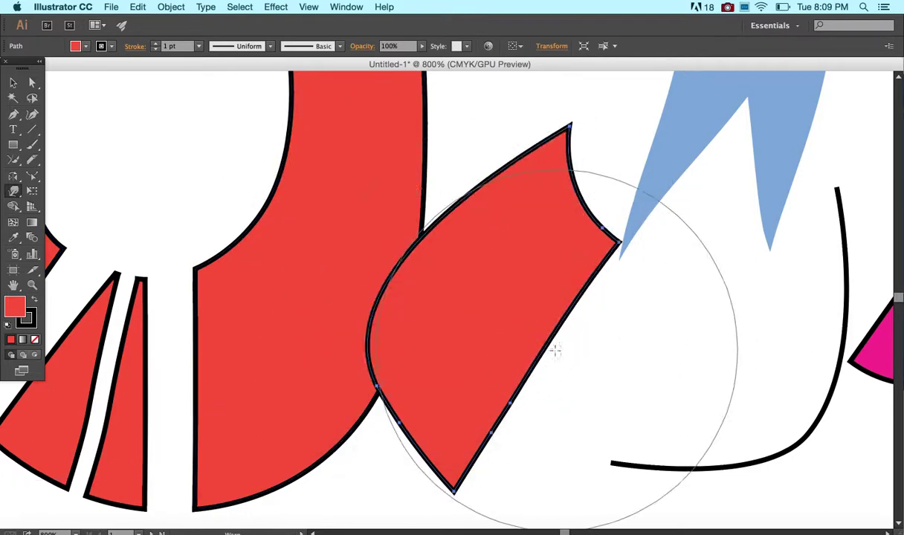
{"action": "left_click_drag", "start_coordinate": [520, 383], "coordinate": [567, 420]}
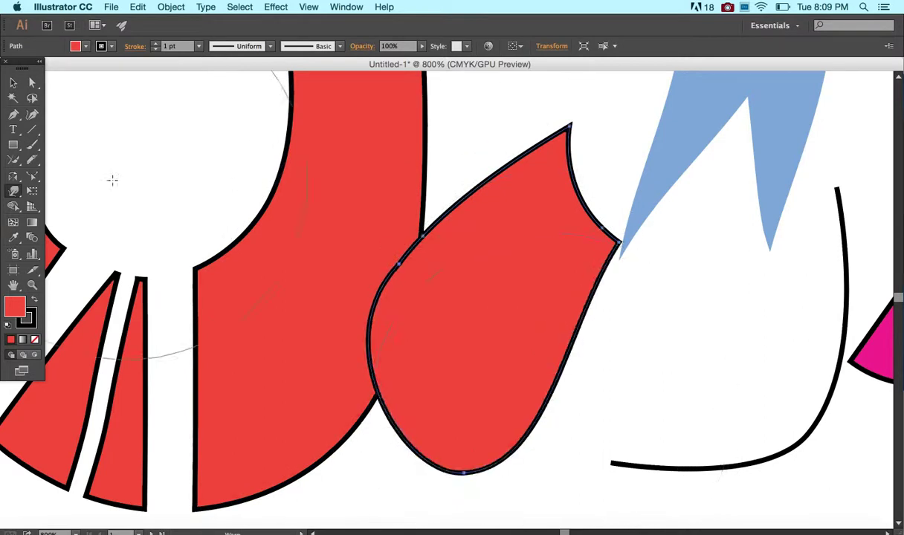
Try the Twirl tool across the warped wedge and undo the twirl.
{"action": "left_click", "coordinate": [14, 191]}
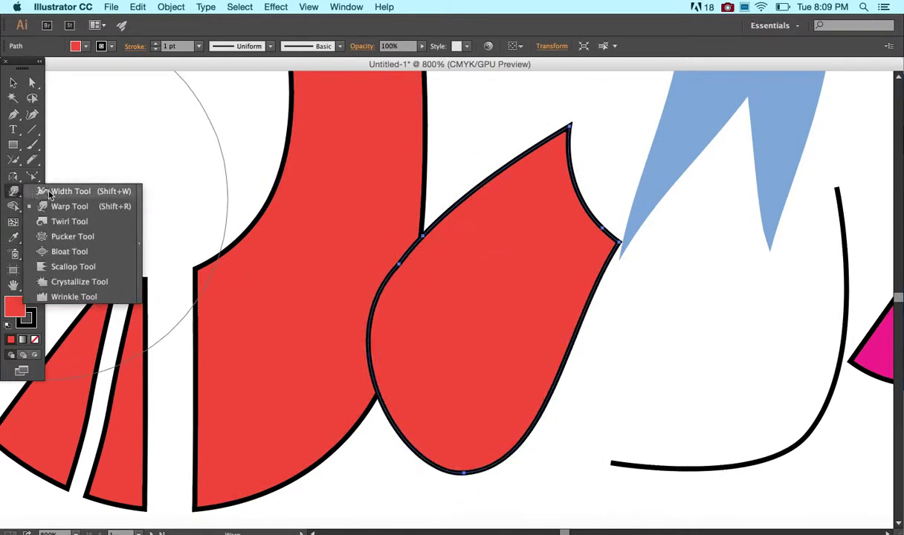
{"action": "left_click", "coordinate": [50, 224]}
{"action": "mouse_move", "coordinate": [429, 254]}
{"action": "left_mouse_down"}
{"action": "mouse_move", "coordinate": [444, 245]}
{"action": "mouse_move", "coordinate": [573, 252]}
{"action": "left_mouse_up"}
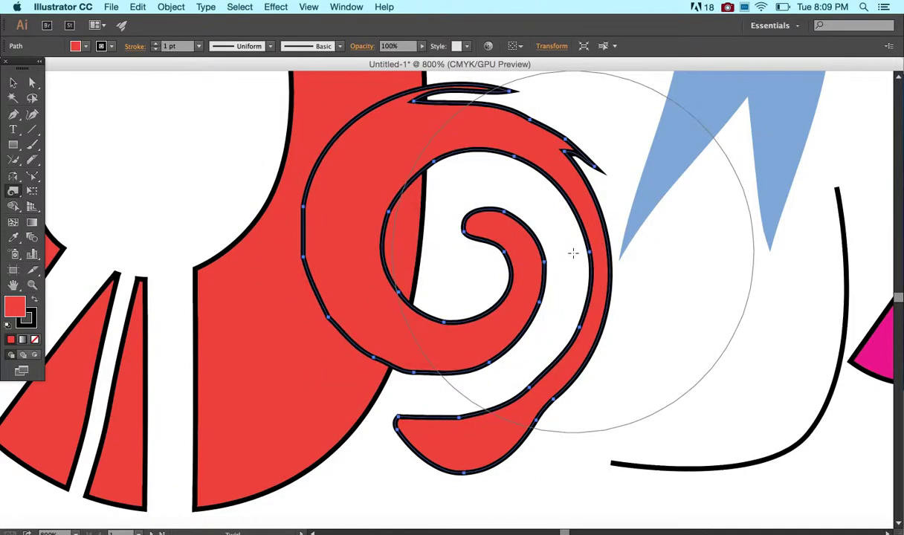
{"action": "key", "text": "super+z"}
Try roughening the warped wedge's outline with the Wrinkle tool and undo the wrinkles.
{"action": "left_click", "coordinate": [14, 192]}
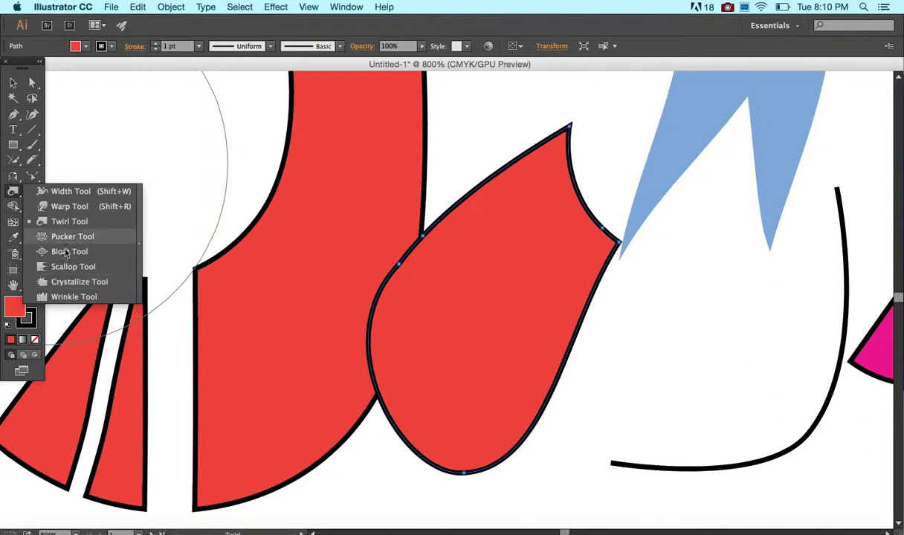
{"action": "left_click", "coordinate": [65, 296]}
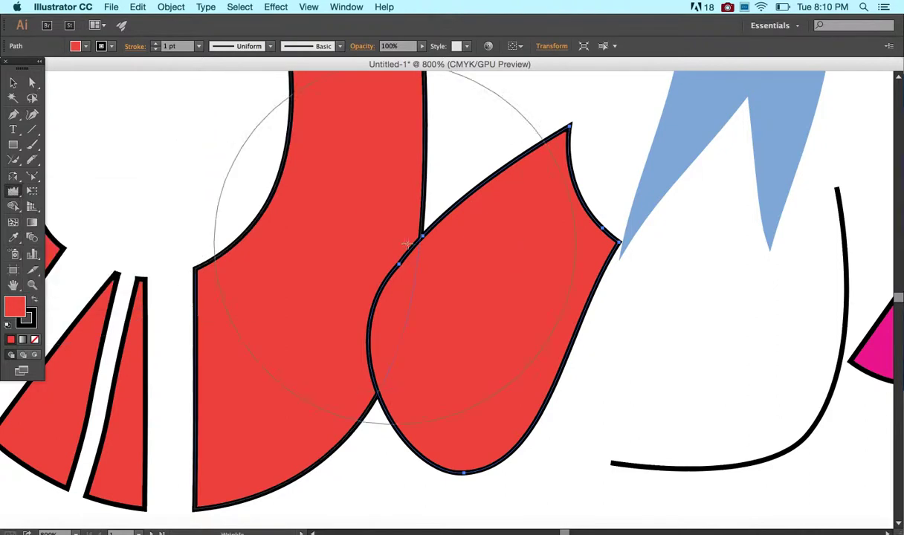
{"action": "left_click_drag", "start_coordinate": [422, 235], "coordinate": [452, 252]}
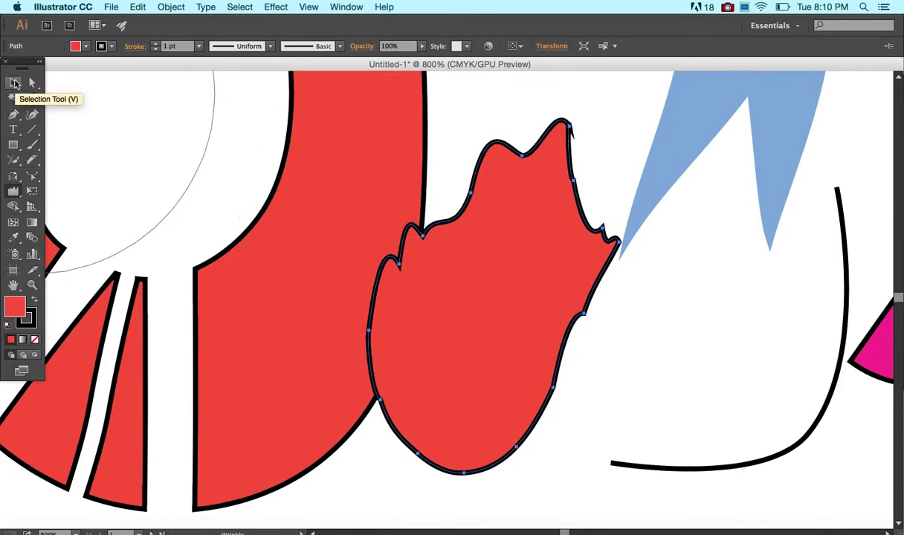
{"action": "left_click", "coordinate": [12, 195]}
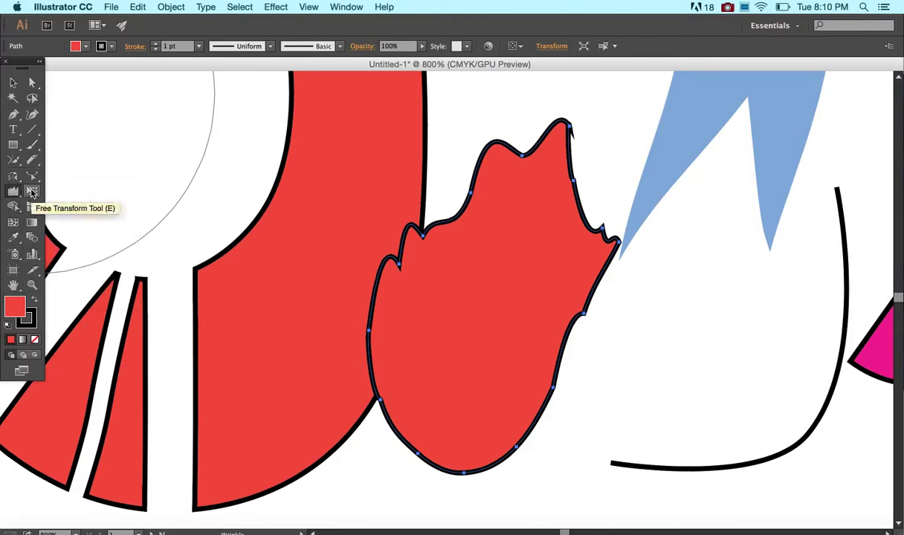
{"action": "left_click", "coordinate": [32, 192]}
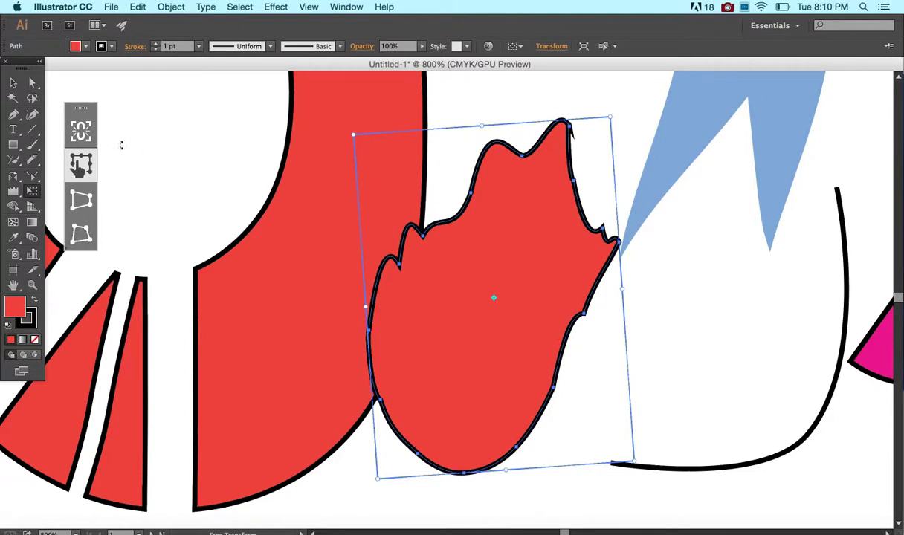
{"action": "key", "text": "ctrl+z"}
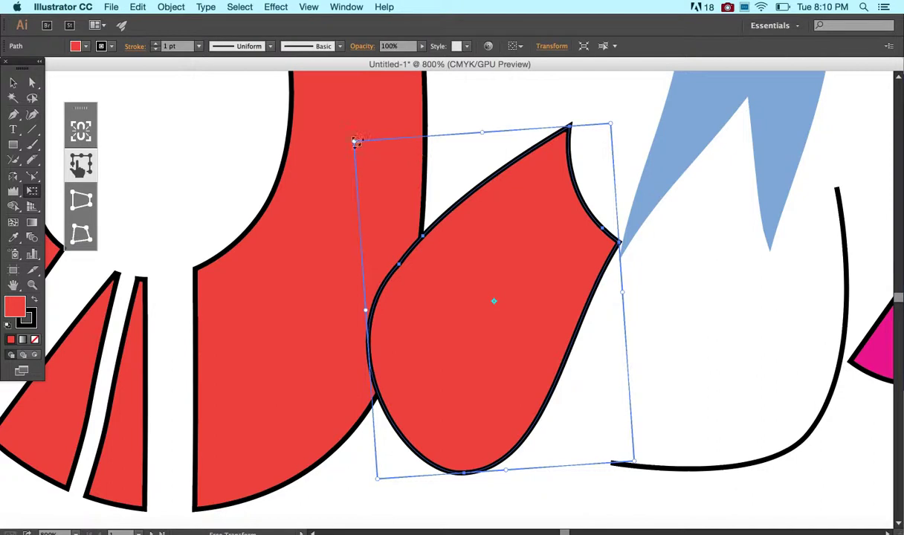
Try resizing the warped wedge from its upper-left corner with Free Transform and undo the resize.
{"action": "left_click_drag", "start_coordinate": [355, 141], "coordinate": [411, 197]}
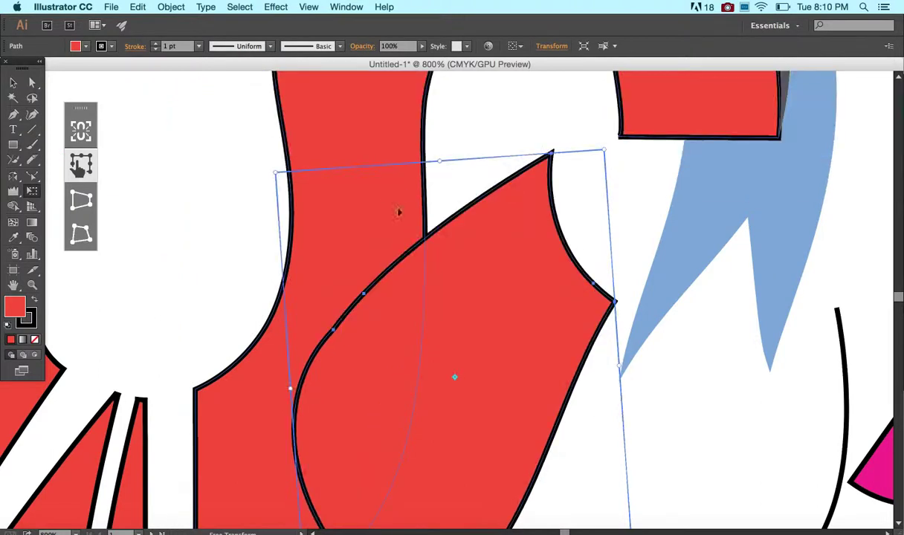
{"action": "key", "text": "cmd+z"}
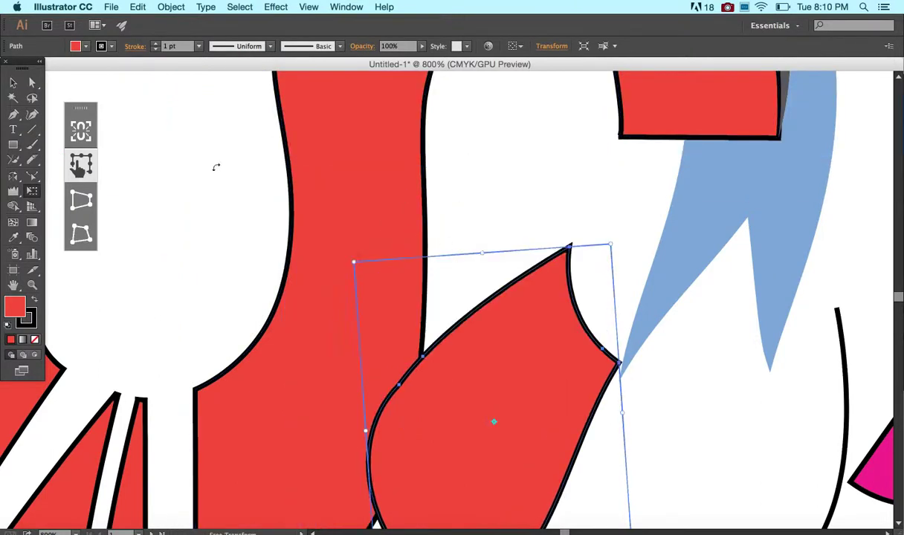
{"action": "left_click", "coordinate": [13, 82]}
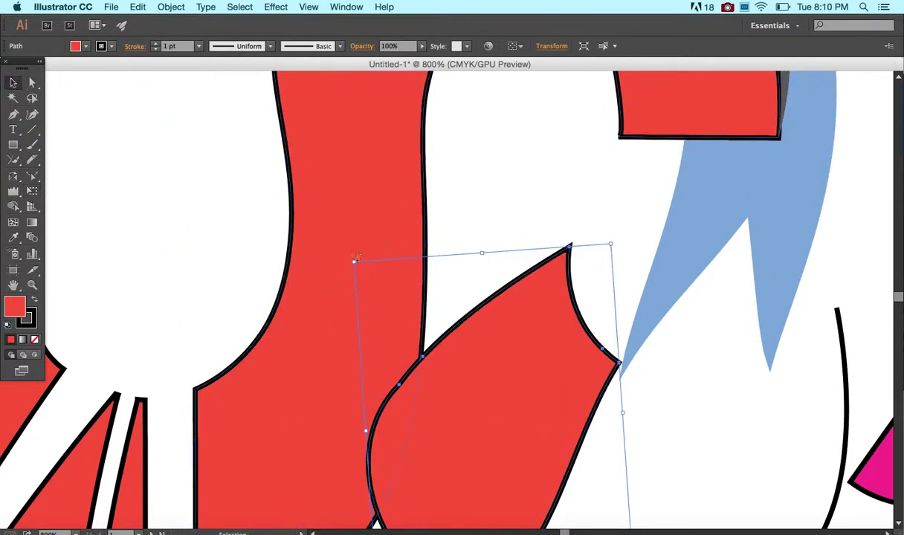
Distort the warped wedge with Free Transform's Perspective Distort, widening it across the red S-shaped body.
{"action": "left_click", "coordinate": [32, 191]}
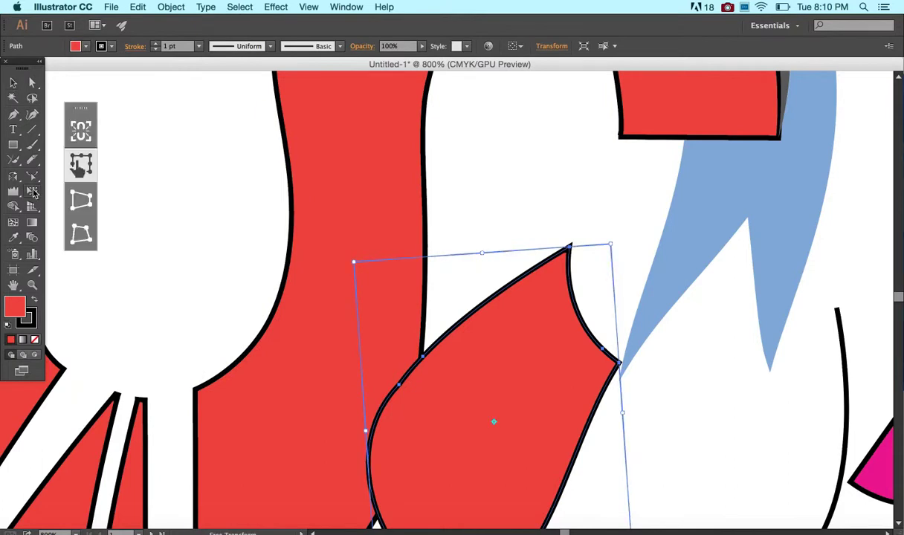
{"action": "left_click", "coordinate": [87, 200]}
{"action": "scroll", "coordinate": [345, 201], "scroll_direction": "down", "scroll_amount": 5}
{"action": "scroll", "coordinate": [345, 200], "scroll_direction": "right", "scroll_amount": 3}
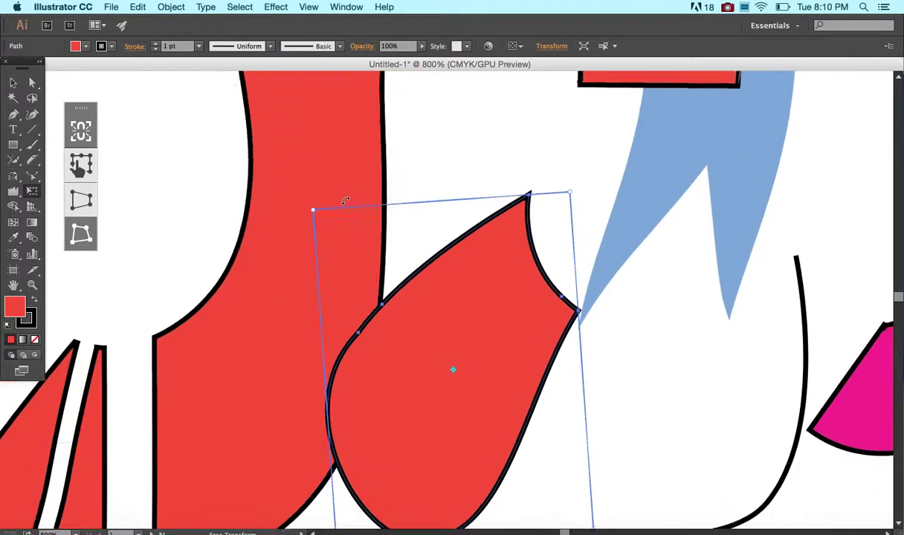
{"action": "left_click_drag", "start_coordinate": [542, 130], "coordinate": [686, 106]}
{"action": "key", "text": "super+minus"}
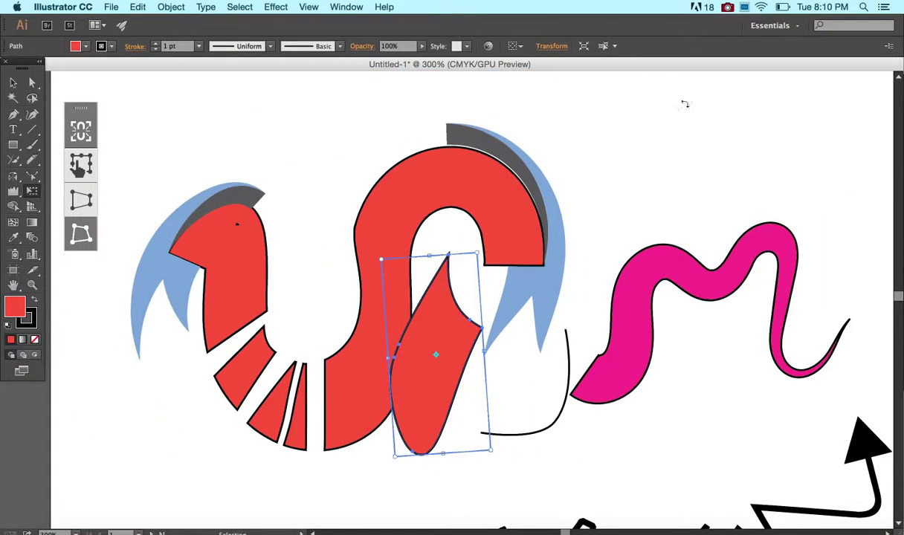
{"action": "left_click_drag", "start_coordinate": [492, 453], "coordinate": [697, 491]}
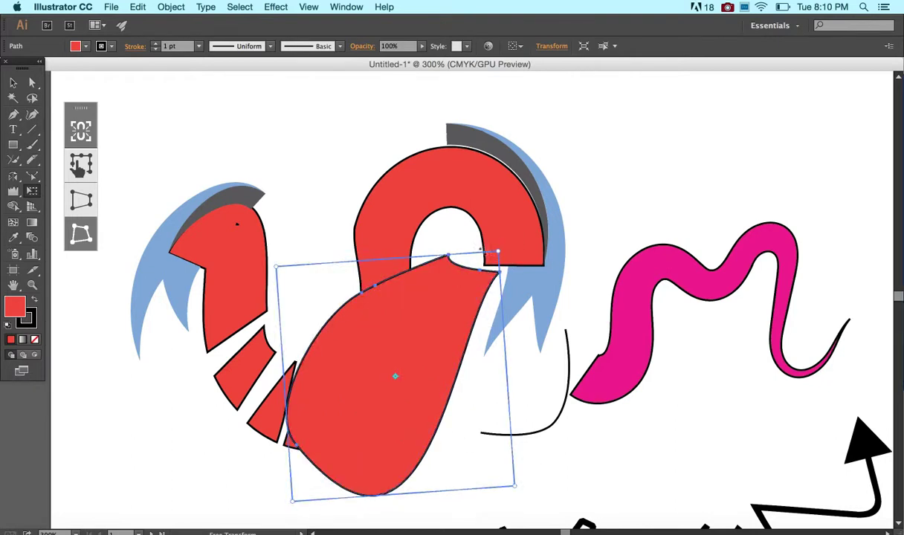
{"action": "mouse_move", "coordinate": [504, 260]}
{"action": "left_mouse_down"}
{"action": "mouse_move", "coordinate": [491, 250]}
{"action": "mouse_move", "coordinate": [424, 274]}
{"action": "mouse_move", "coordinate": [497, 253]}
{"action": "left_mouse_up"}
{"action": "mouse_move", "coordinate": [510, 484]}
{"action": "left_mouse_down"}
{"action": "mouse_move", "coordinate": [558, 493]}
{"action": "mouse_move", "coordinate": [513, 485]}
{"action": "left_mouse_up"}
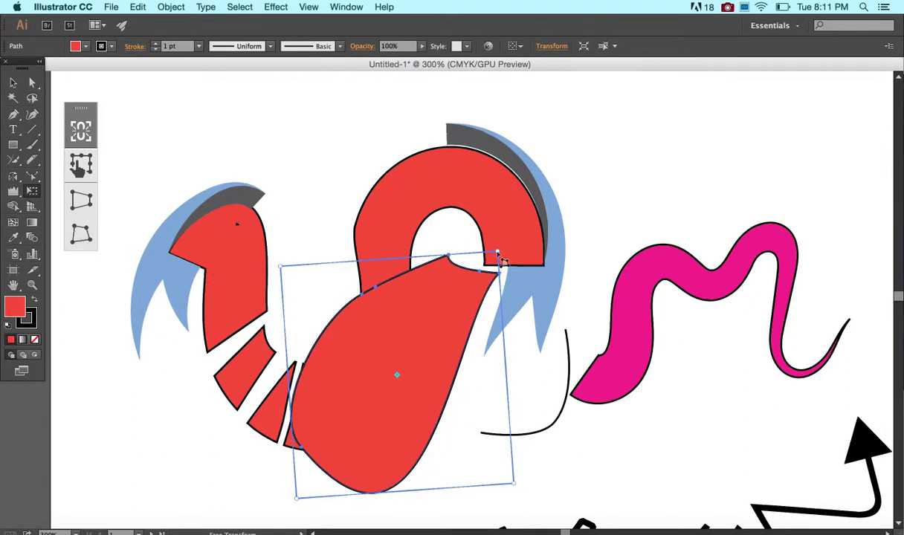
Distort the widened wedge with Free Distort, pulling its upper-right, upper-left and lower-right corners outward.
{"action": "left_click_drag", "start_coordinate": [498, 253], "coordinate": [573, 239]}
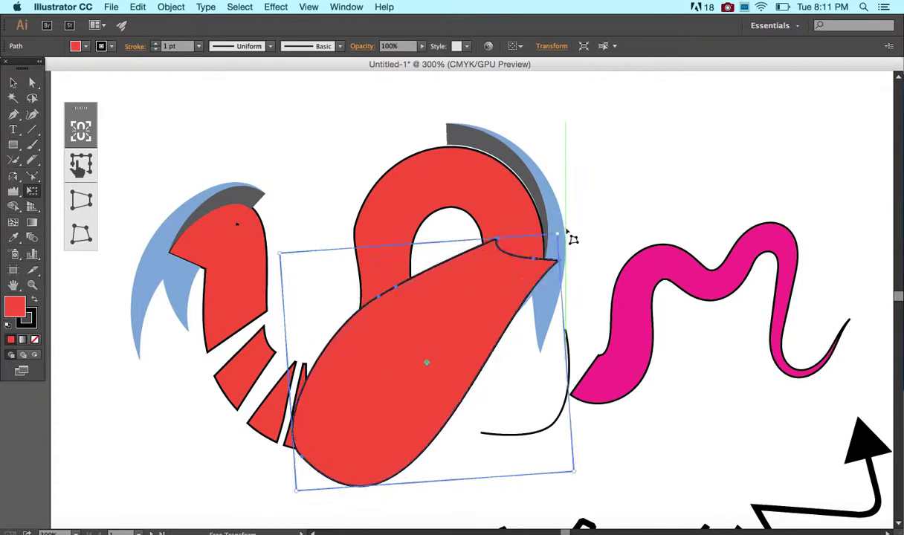
{"action": "left_click_drag", "start_coordinate": [276, 252], "coordinate": [198, 186]}
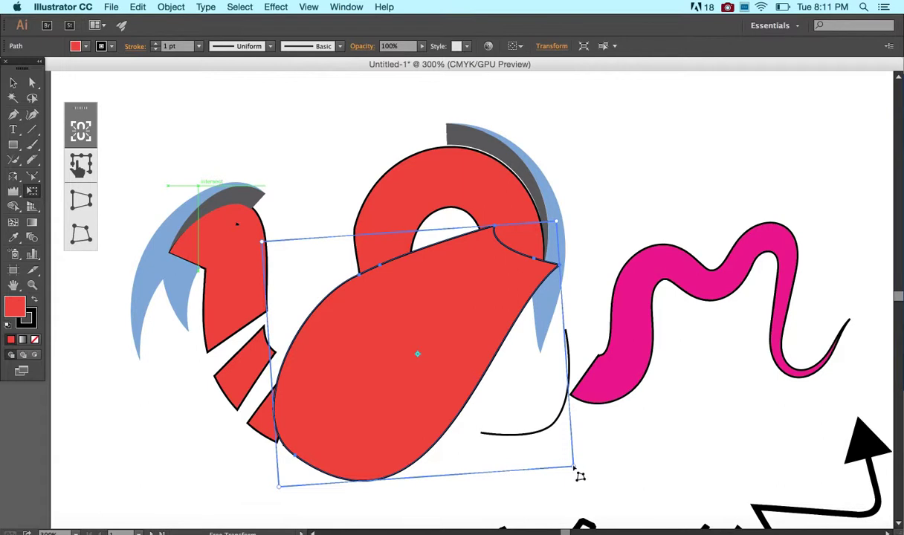
{"action": "mouse_move", "coordinate": [579, 477]}
{"action": "left_mouse_down"}
{"action": "mouse_move", "coordinate": [638, 479]}
{"action": "mouse_move", "coordinate": [587, 478]}
{"action": "left_mouse_up"}
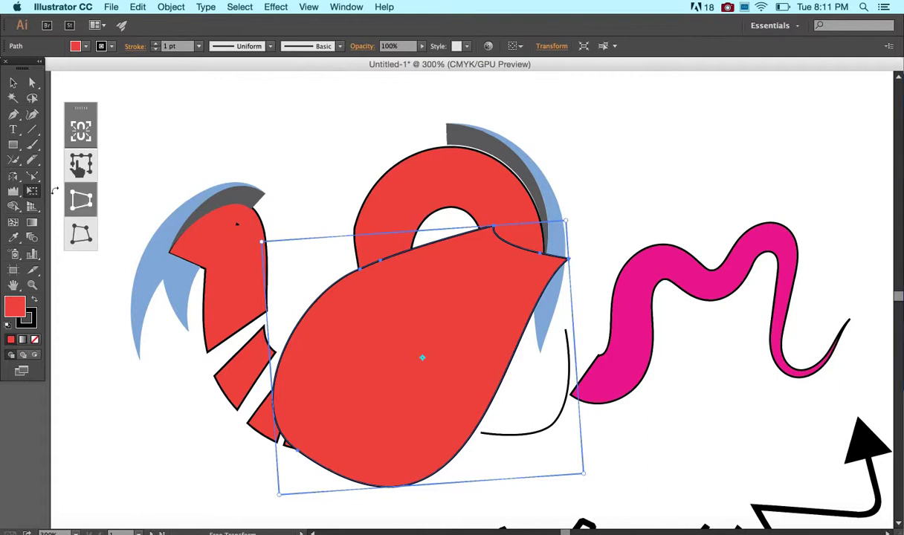
Narrow the distorted wedge with unconstrained Free Transform by moving its upper-left corner inward.
{"action": "left_click", "coordinate": [80, 134]}
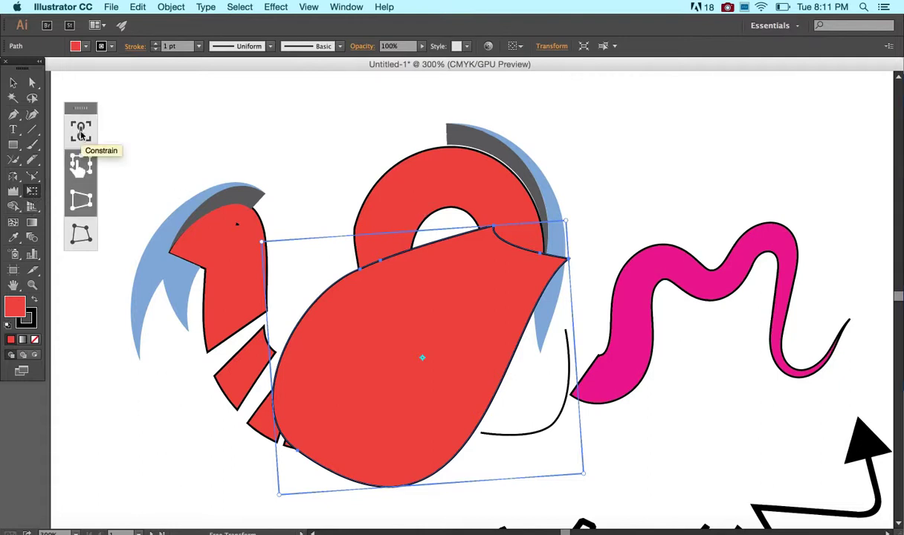
{"action": "left_click", "coordinate": [13, 85]}
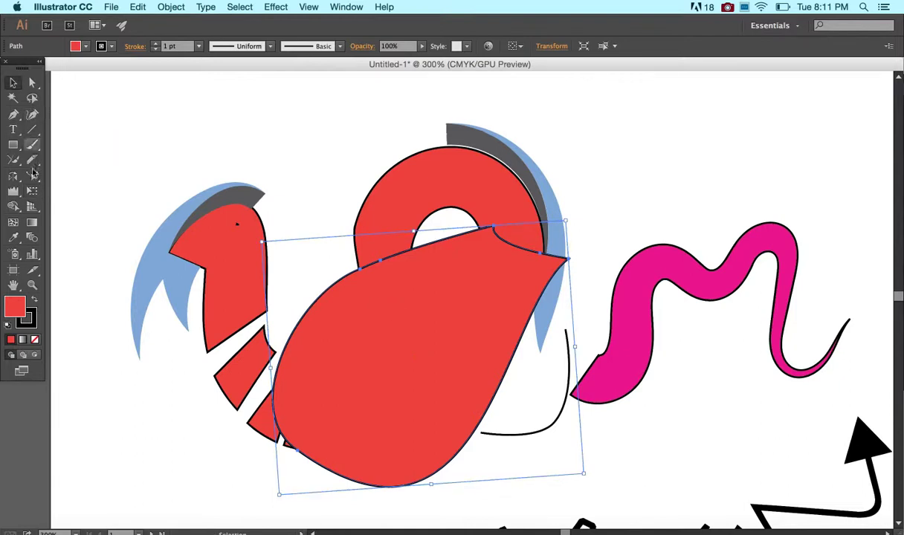
{"action": "left_click", "coordinate": [32, 191]}
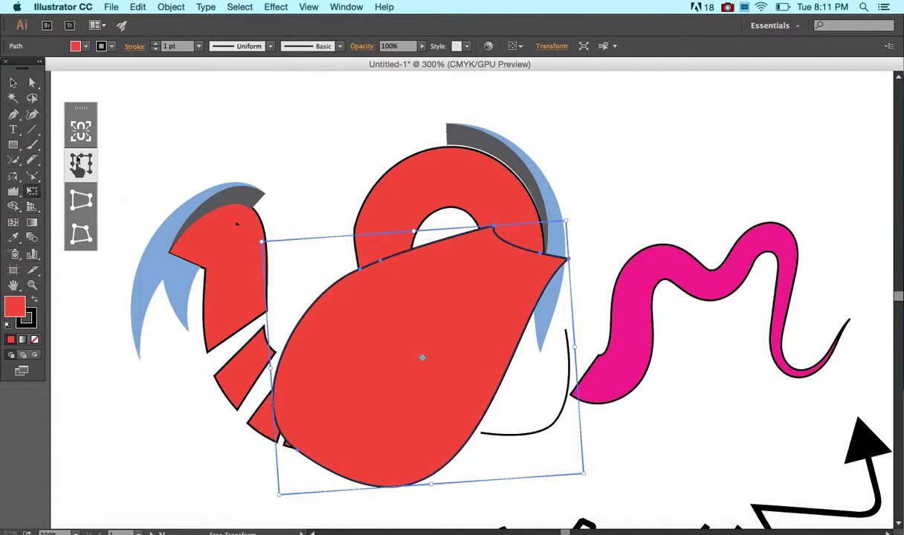
{"action": "left_click_drag", "start_coordinate": [263, 243], "coordinate": [379, 246]}
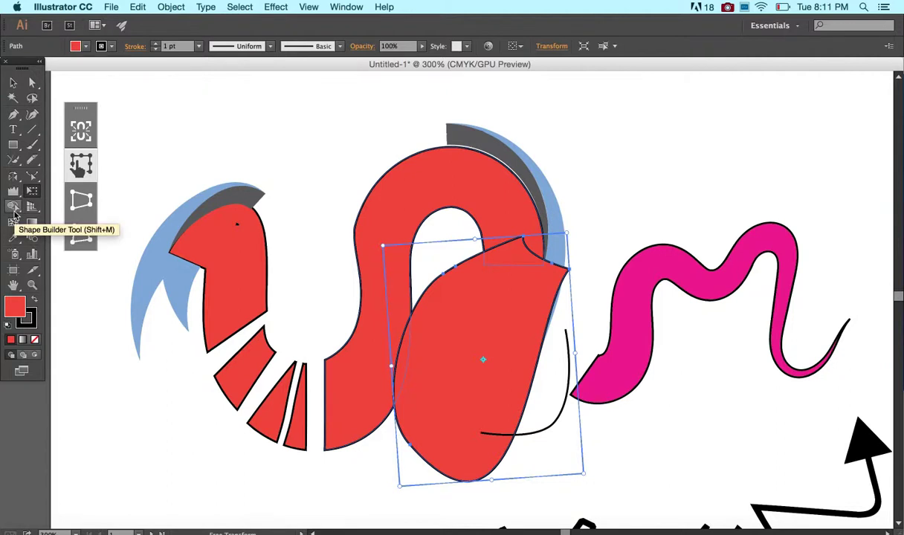
Move the red wedge over the magenta tail and select both overlapping shapes.
{"action": "left_click", "coordinate": [12, 81]}
{"action": "mouse_move", "coordinate": [482, 313]}
{"action": "left_mouse_down"}
{"action": "mouse_move", "coordinate": [577, 247]}
{"action": "mouse_move", "coordinate": [668, 153]}
{"action": "mouse_move", "coordinate": [689, 172]}
{"action": "mouse_move", "coordinate": [682, 204]}
{"action": "left_mouse_up"}
{"action": "left_click", "coordinate": [697, 390]}
{"action": "left_click_drag", "start_coordinate": [797, 407], "coordinate": [663, 231]}
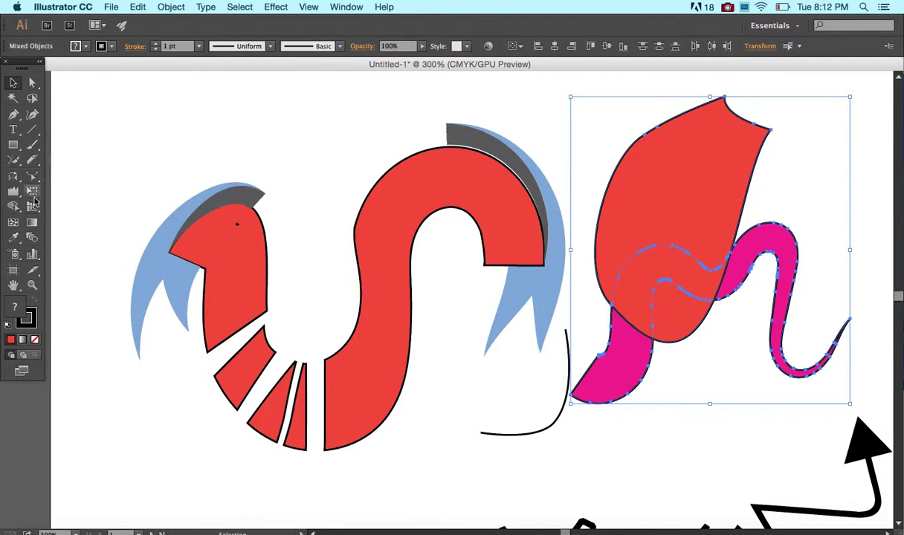
Try Pathfinder's Unite and Minus Front on the selected wedge and magenta tail, undoing each.
{"action": "left_click", "coordinate": [340, 6]}
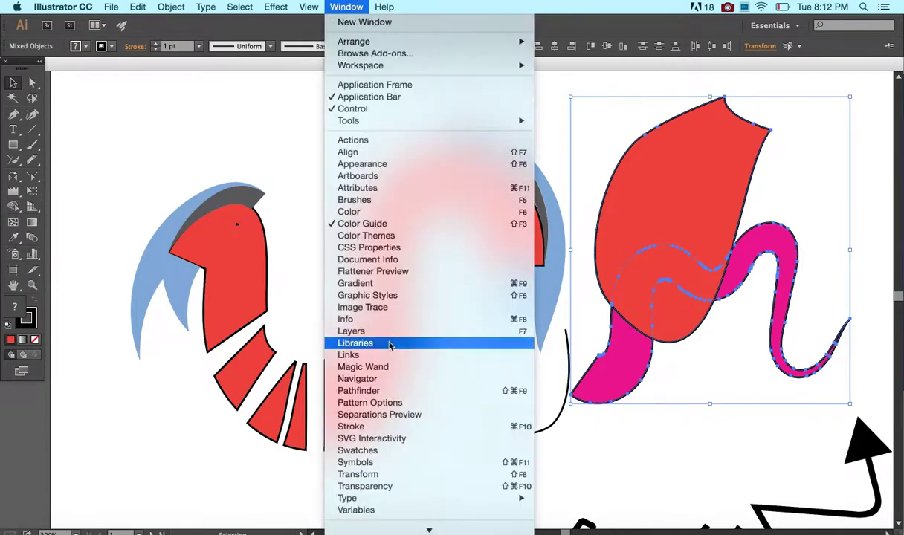
{"action": "left_click", "coordinate": [386, 392]}
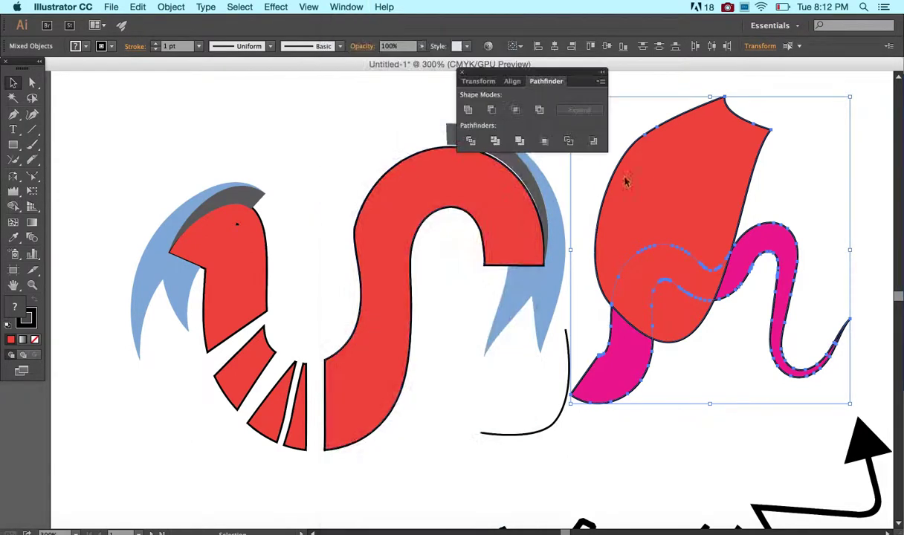
{"action": "left_click", "coordinate": [467, 110]}
{"action": "key", "text": "super+z"}
{"action": "left_click", "coordinate": [492, 111]}
{"action": "key", "text": "super+z"}
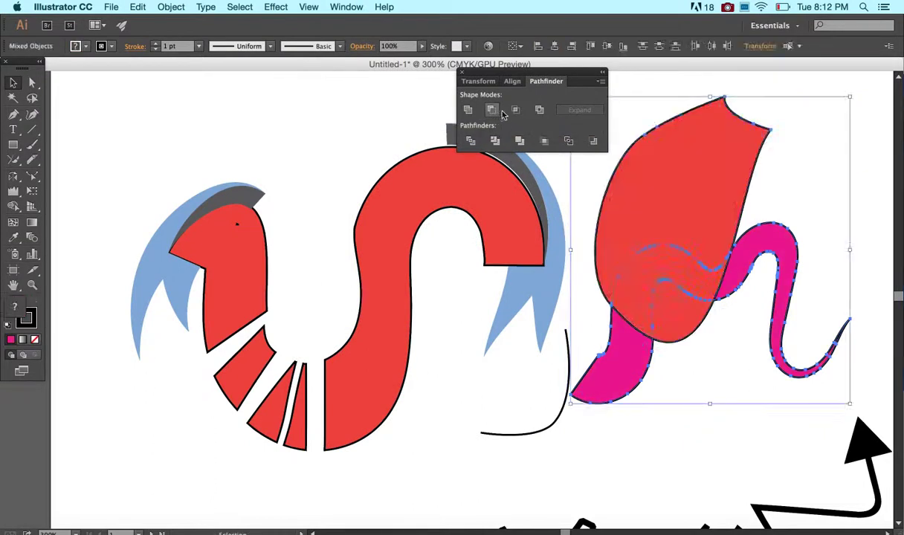
Try Pathfinder's Intersect and Exclude on the wedge and magenta tail, undoing each and clearing the selection.
{"action": "left_click", "coordinate": [516, 110]}
{"action": "key", "text": "super+z"}
{"action": "left_click", "coordinate": [540, 112]}
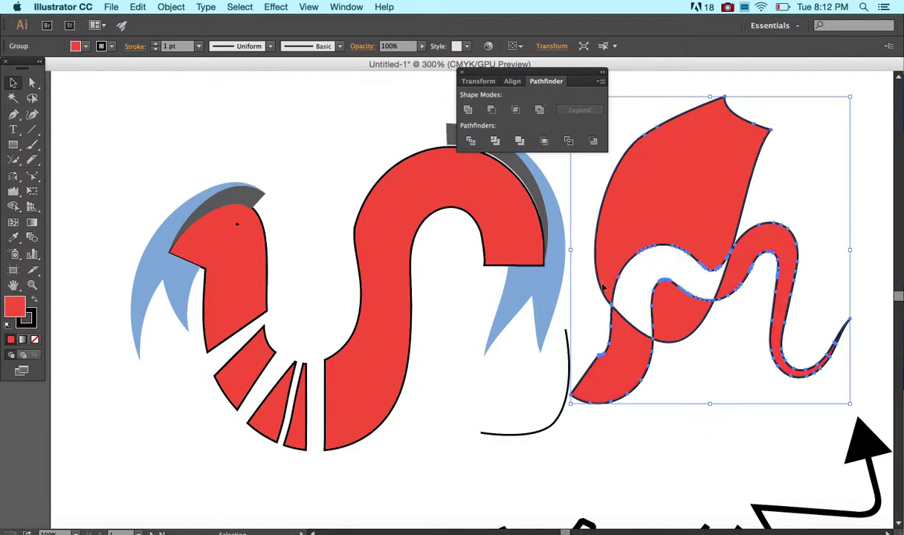
{"action": "key", "text": "super+z"}
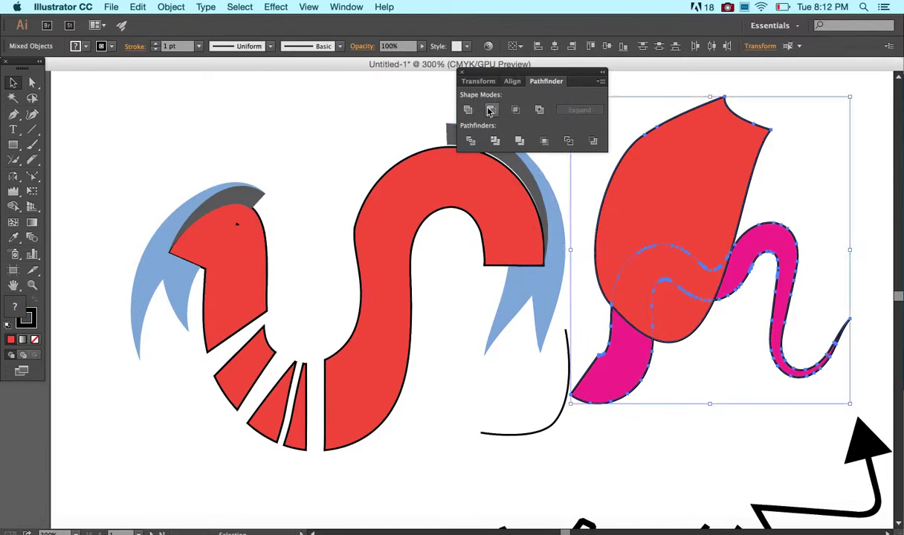
{"action": "left_click", "coordinate": [119, 91]}
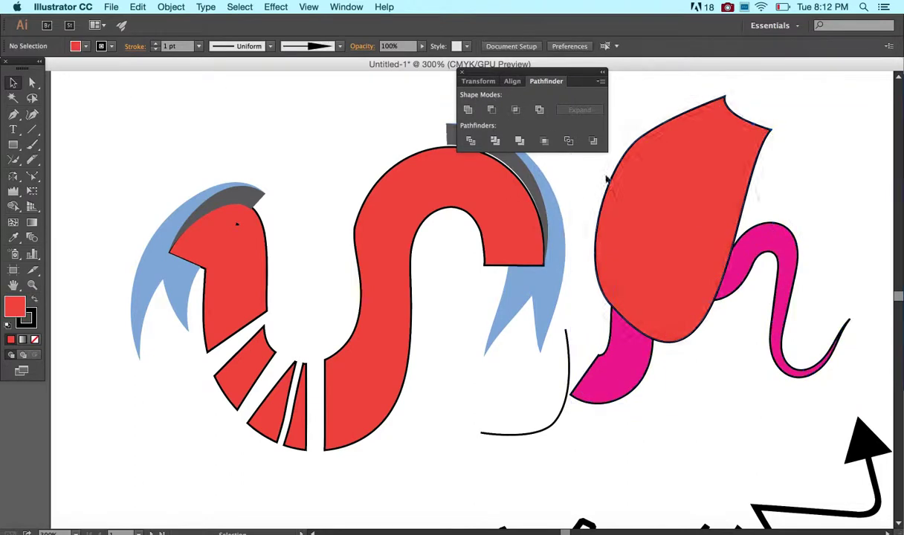
Move the red S-shaped body onto the wedge and magenta tail, and select all three overlapping shapes.
{"action": "left_click", "coordinate": [431, 223]}
{"action": "left_click_drag", "start_coordinate": [414, 212], "coordinate": [703, 197]}
{"action": "left_click", "coordinate": [628, 97]}
{"action": "left_click_drag", "start_coordinate": [766, 264], "coordinate": [797, 329]}
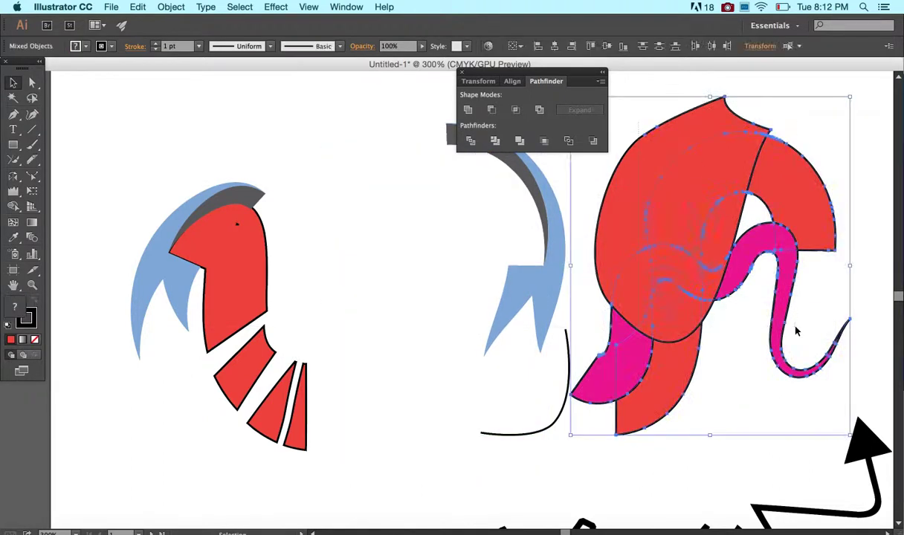
Separate the wedge's outer upper-left region with Shape Builder and move it into the empty area beside the red head.
{"action": "left_click", "coordinate": [17, 206]}
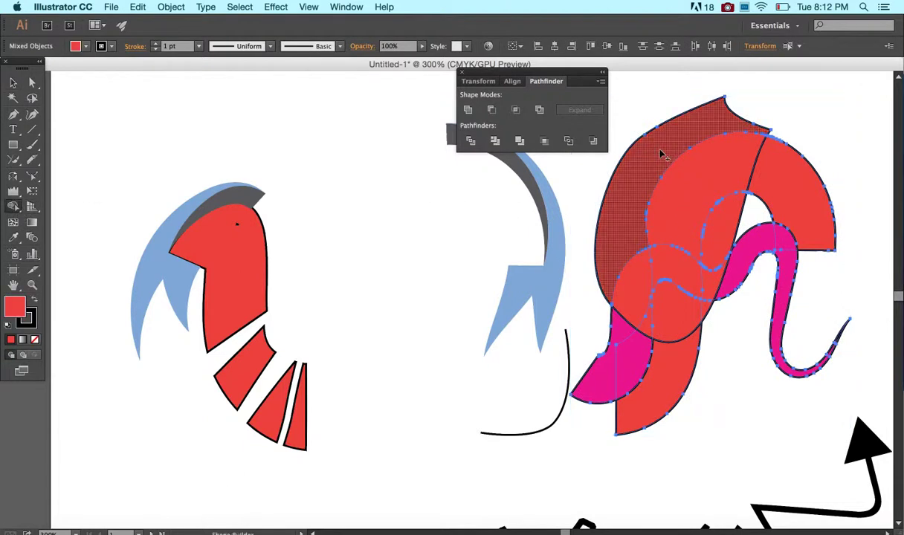
{"action": "left_click", "coordinate": [662, 153]}
{"action": "left_click", "coordinate": [13, 83]}
{"action": "left_click", "coordinate": [194, 105]}
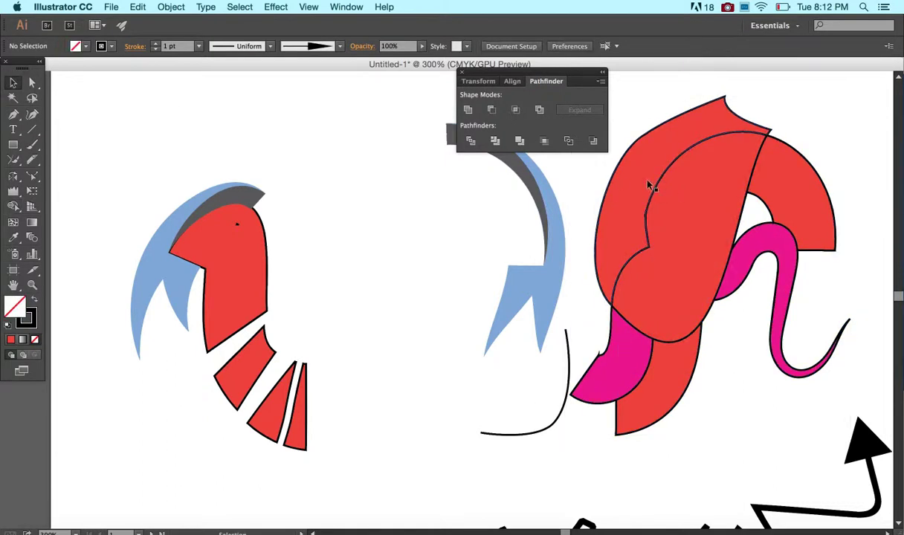
{"action": "left_click_drag", "start_coordinate": [633, 182], "coordinate": [325, 158]}
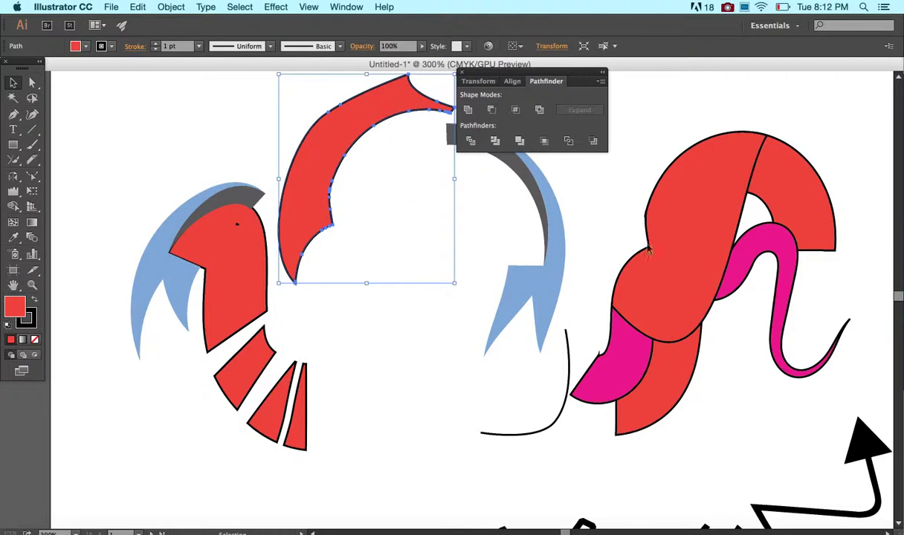